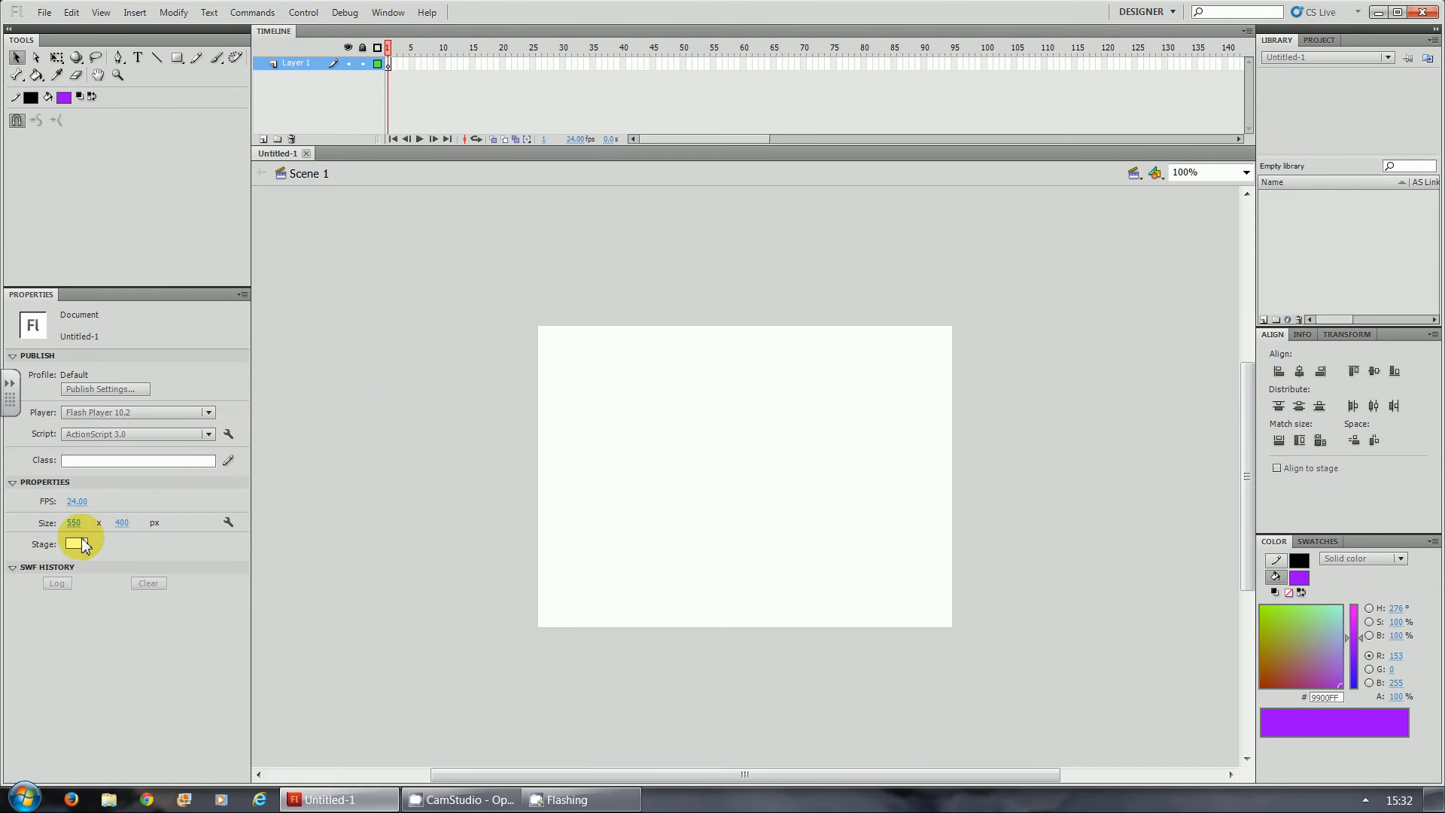
# - Set the stage size to 800 x 600 px
pyautogui.click(75, 525)
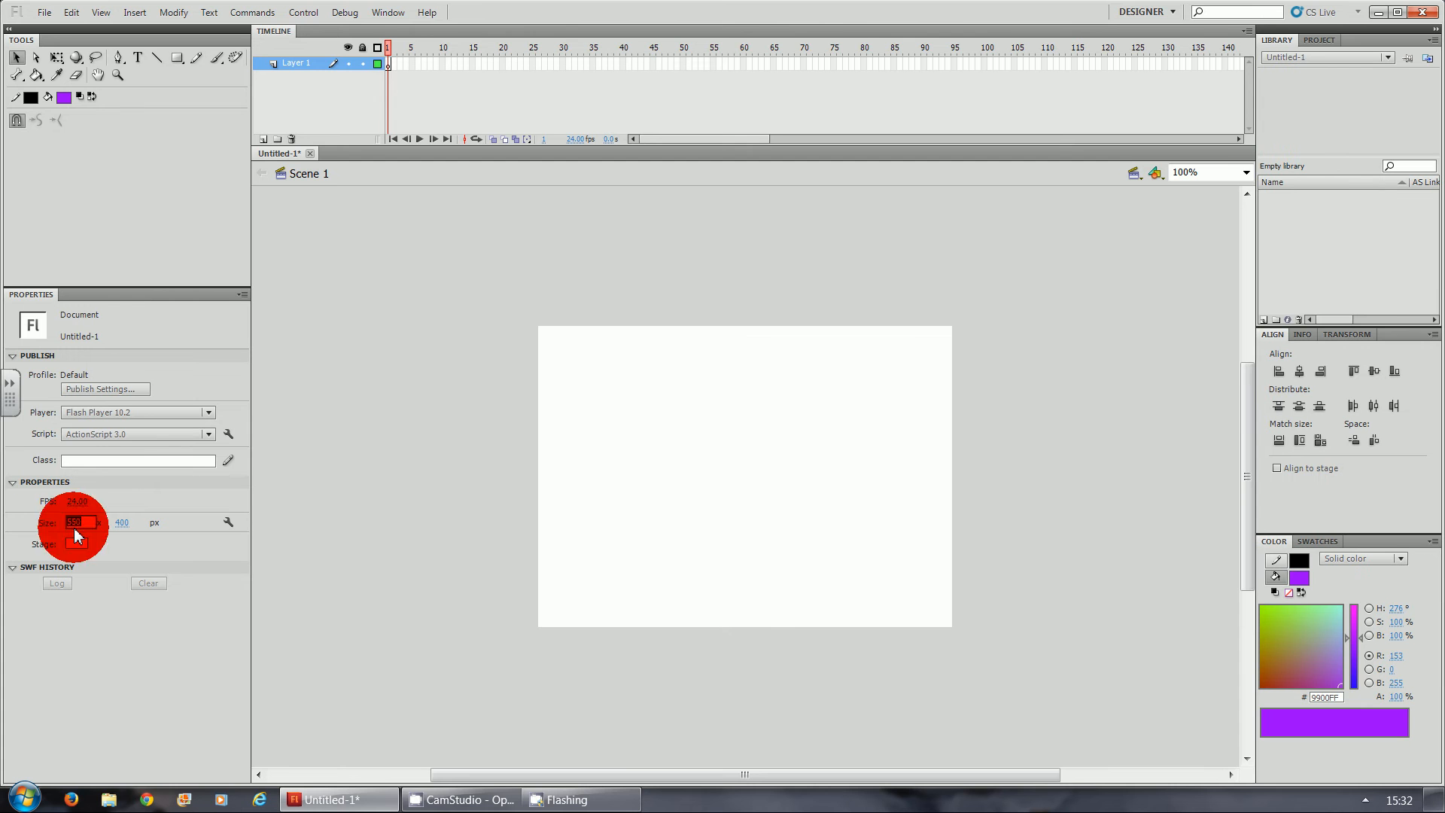
pyautogui.write('800')
pyautogui.press('Return')
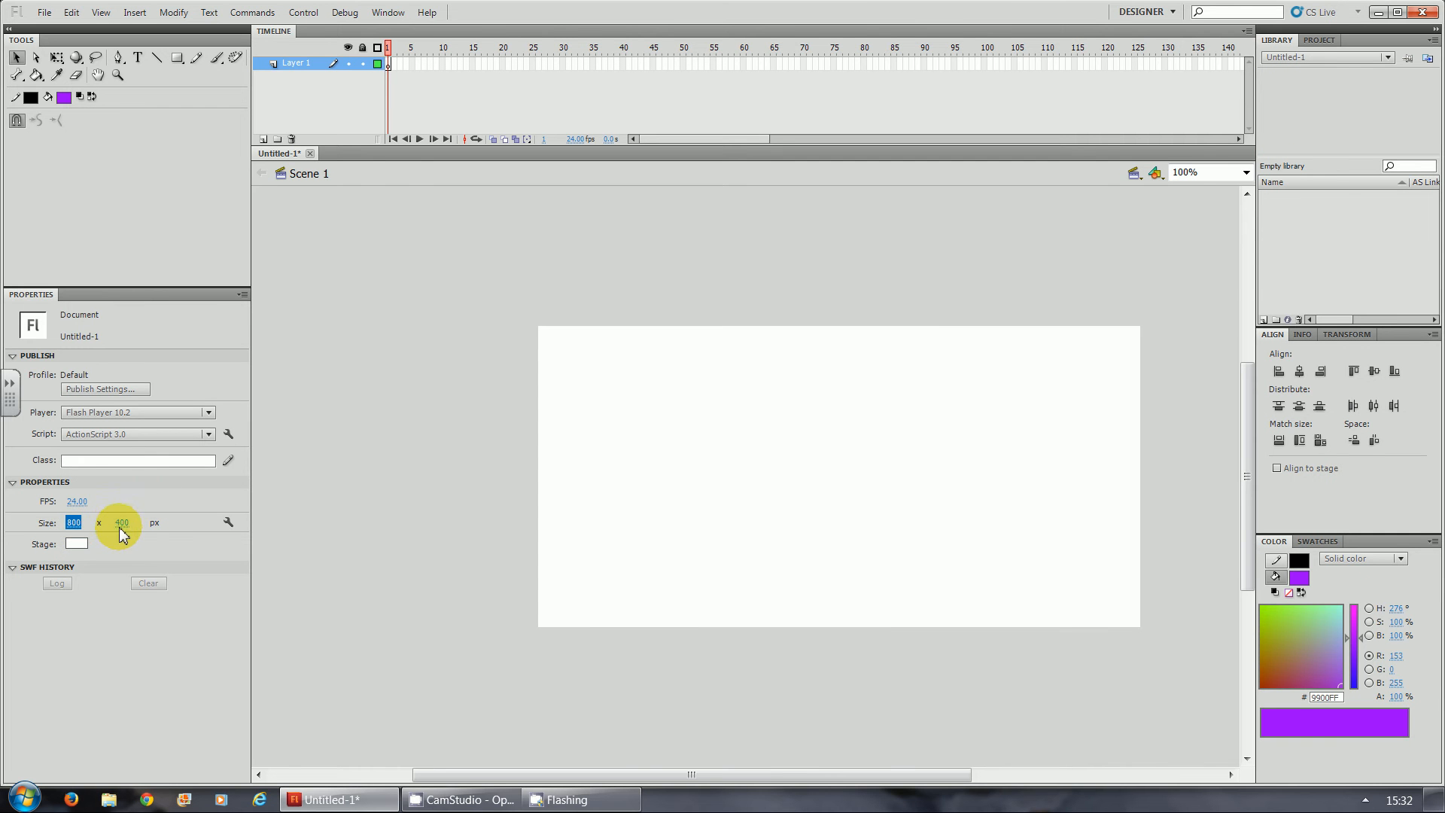
pyautogui.click(121, 524)
pyautogui.write('600')
pyautogui.press('Return')
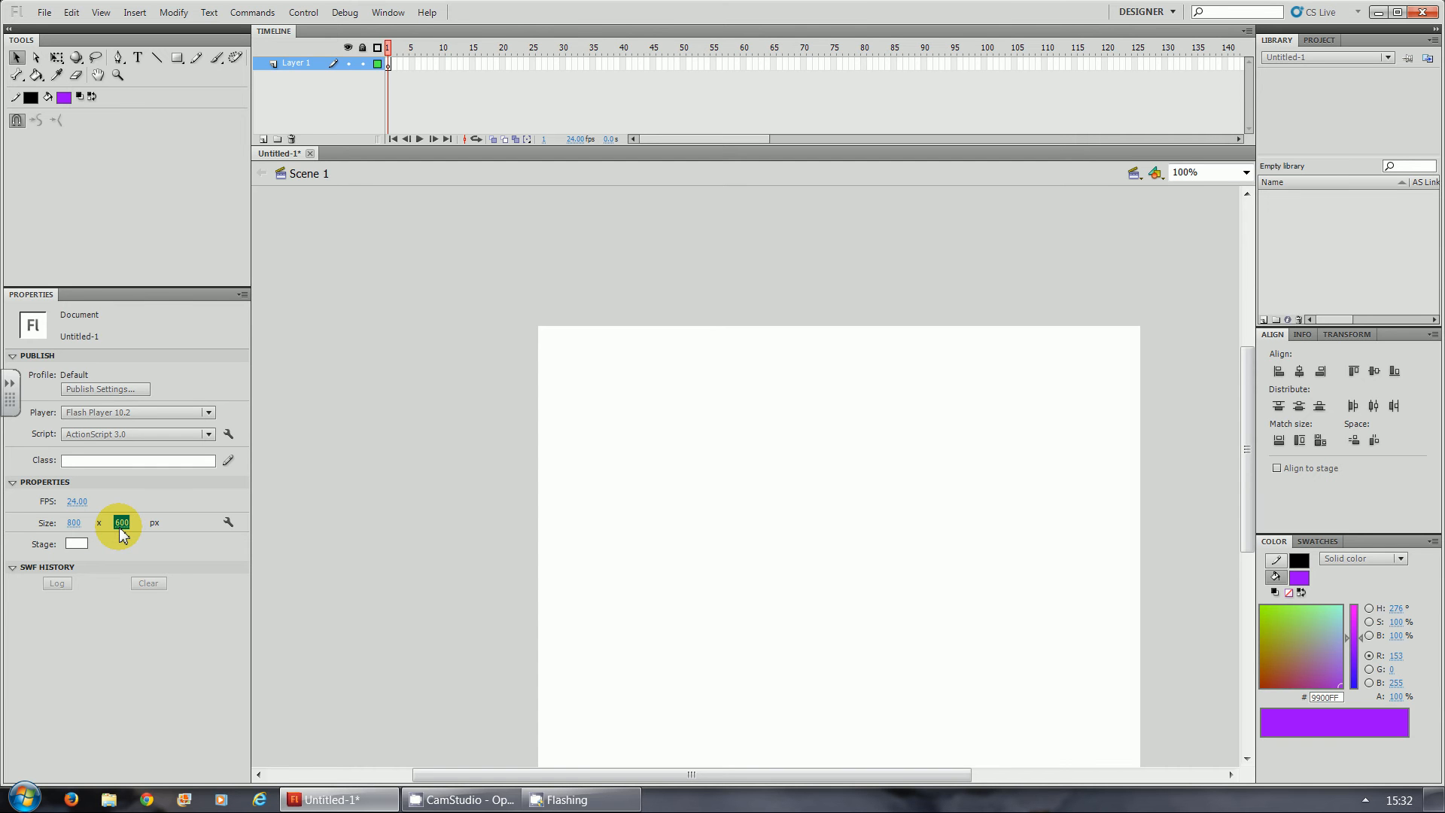
# - Add a text box reading "Welcome" across the middle of the stage and widen it to about 621 px so the whole word fits
pyautogui.moveTo(1243, 407); pyautogui.dragTo(1245, 439)
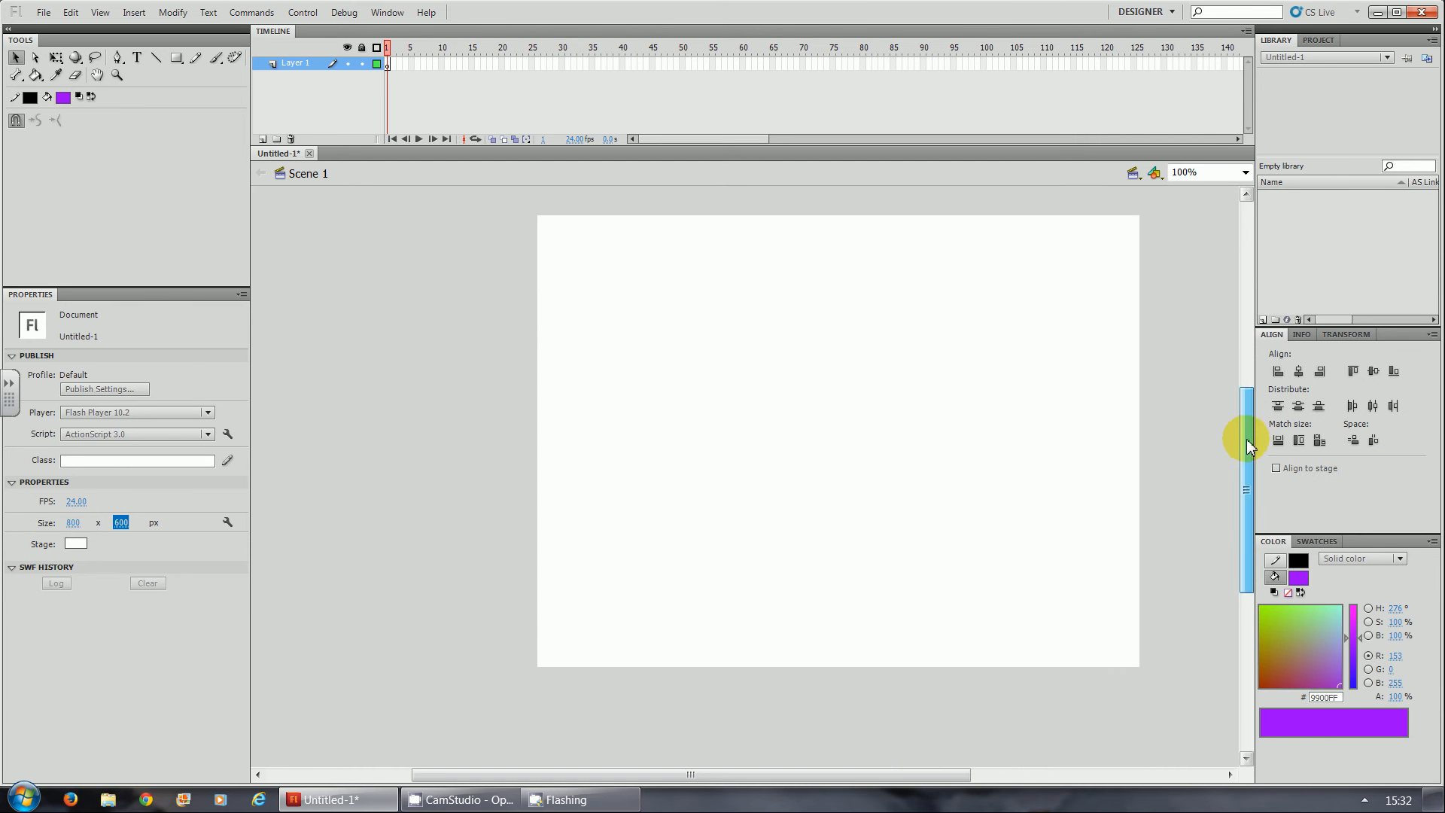
pyautogui.moveTo(857, 769); pyautogui.dragTo(918, 776)
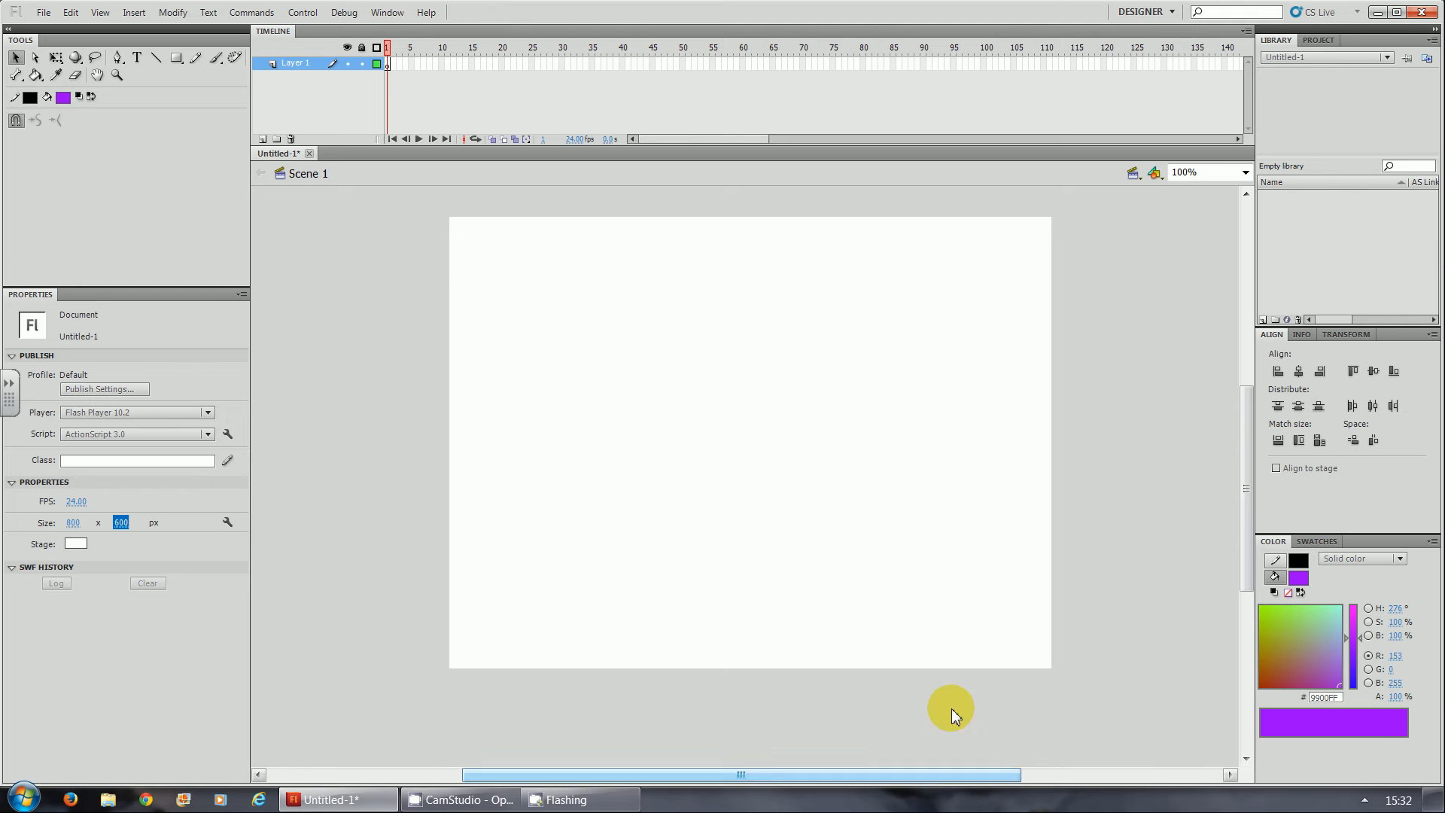
pyautogui.moveTo(1243, 502); pyautogui.dragTo(1245, 492)
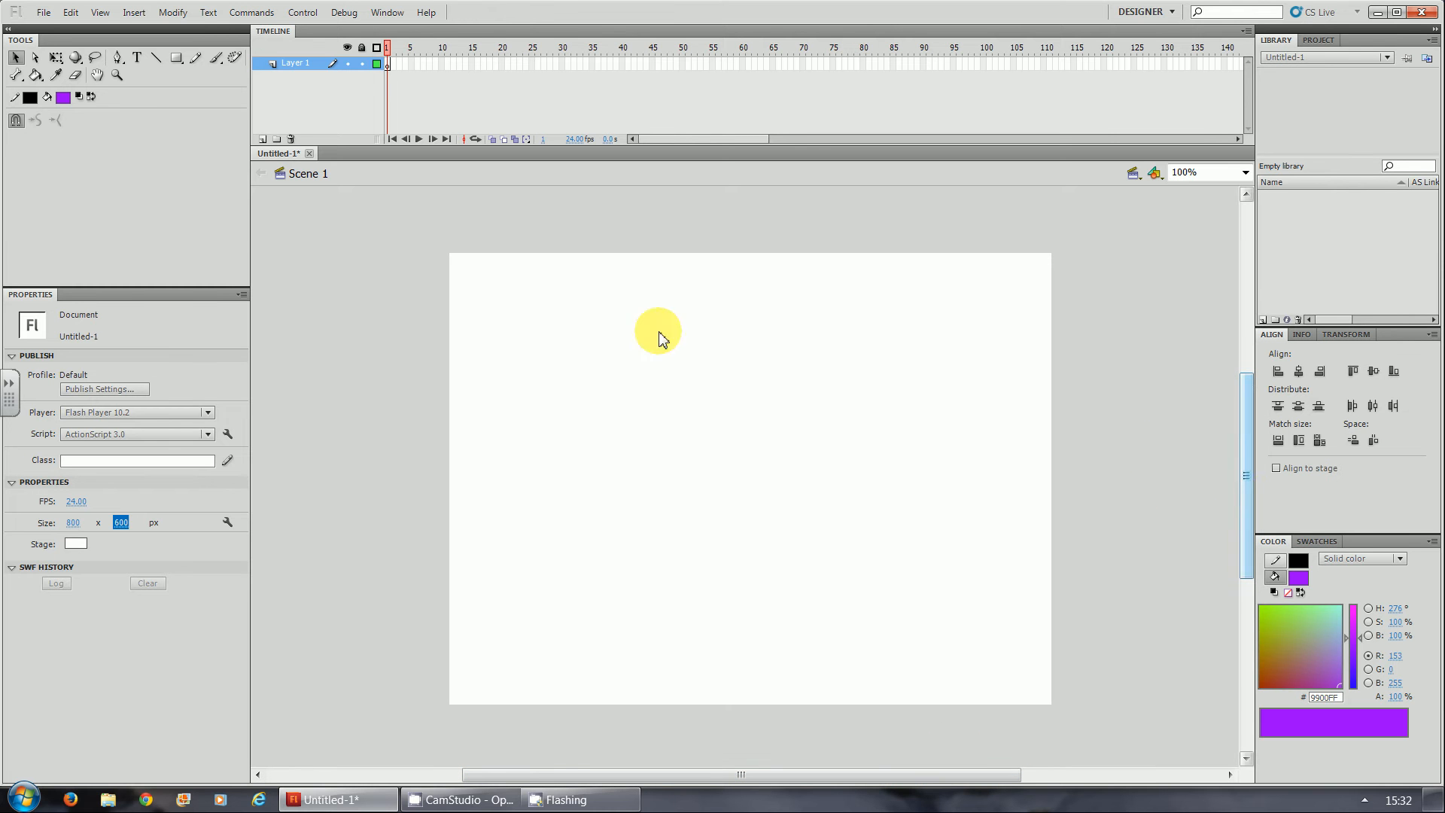
pyautogui.click(137, 58)
pyautogui.moveTo(565, 416); pyautogui.dragTo(965, 556)
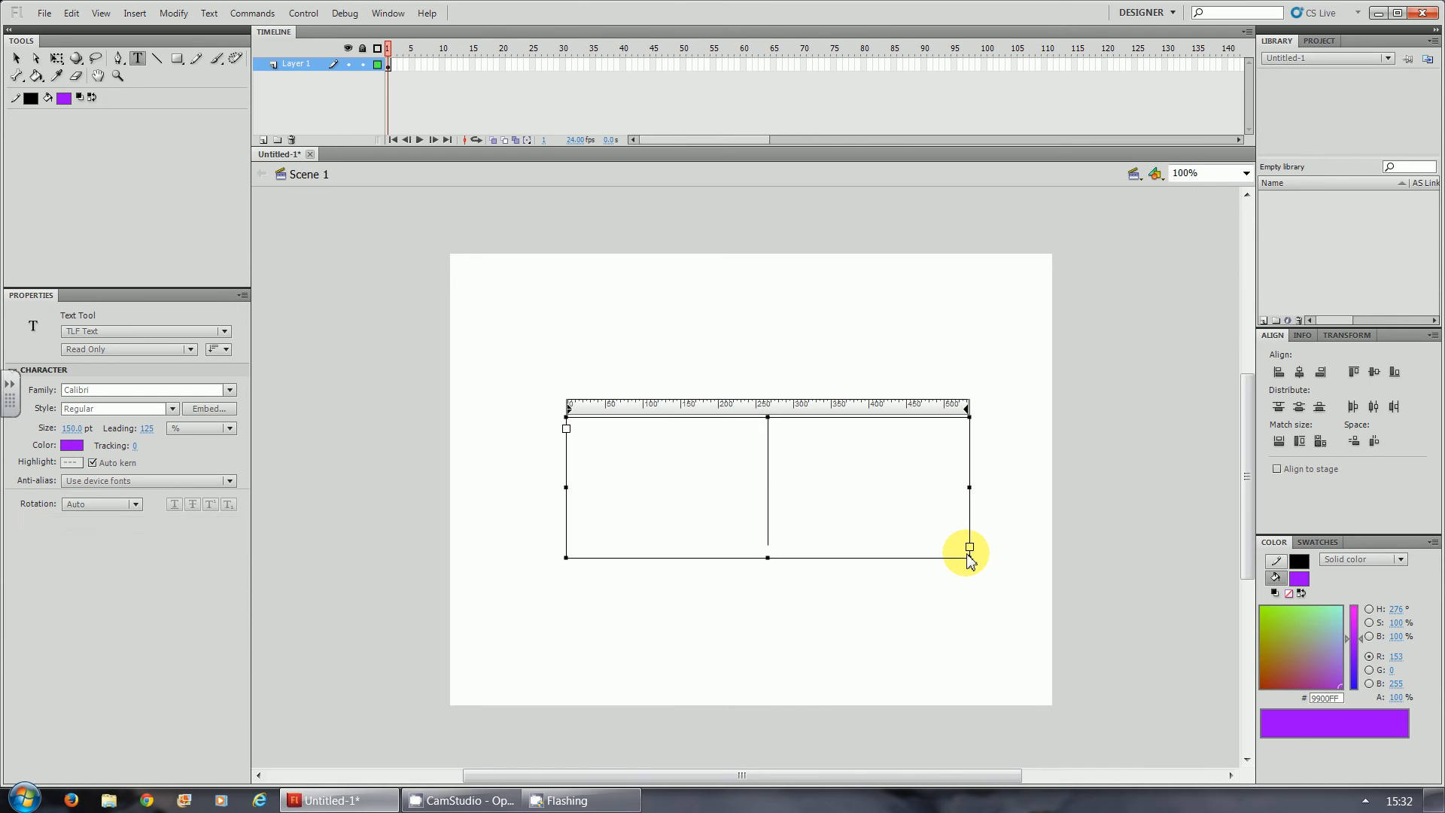
pyautogui.write('Welcome')
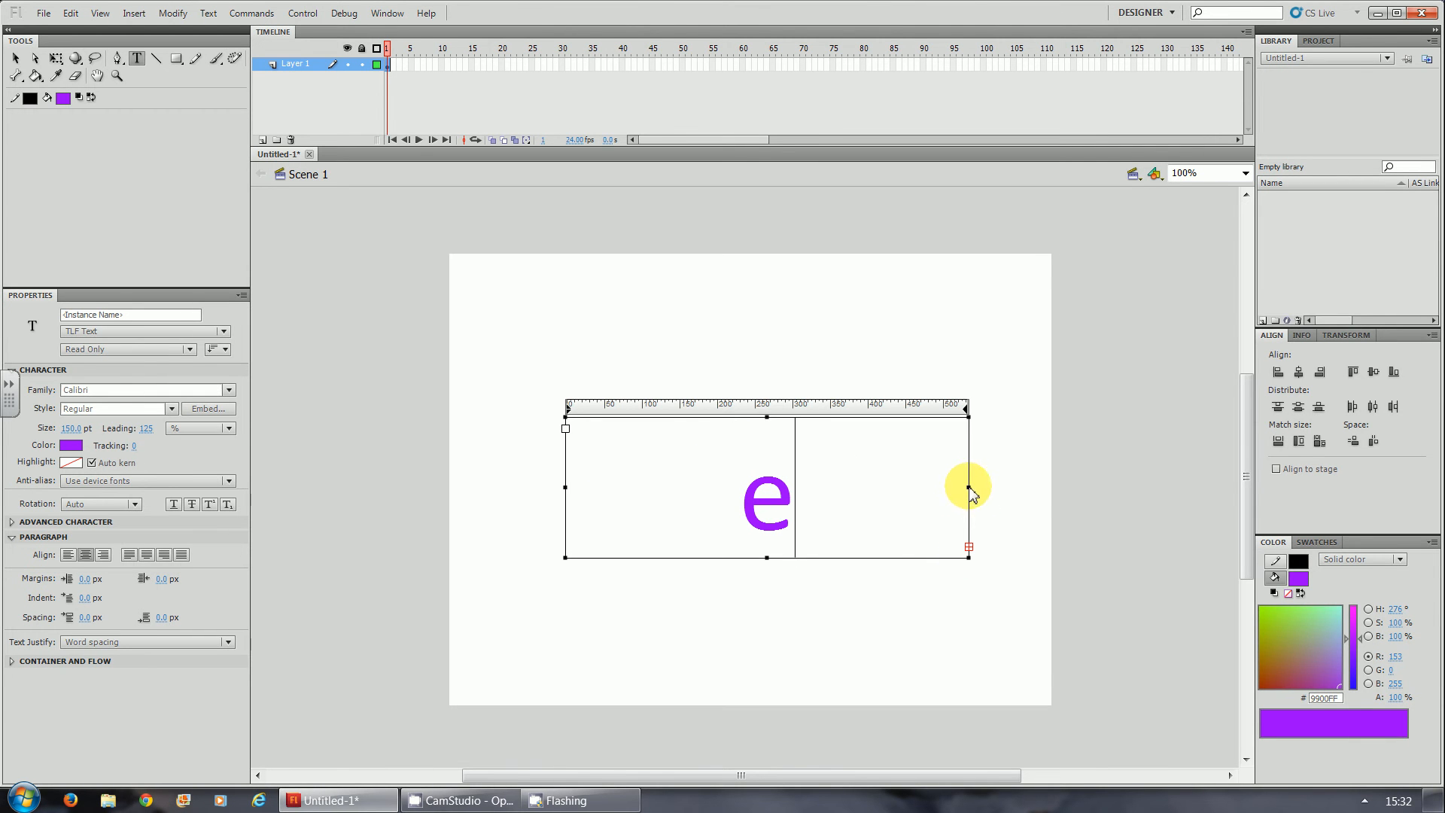
pyautogui.moveTo(970, 494); pyautogui.dragTo(1032, 486)
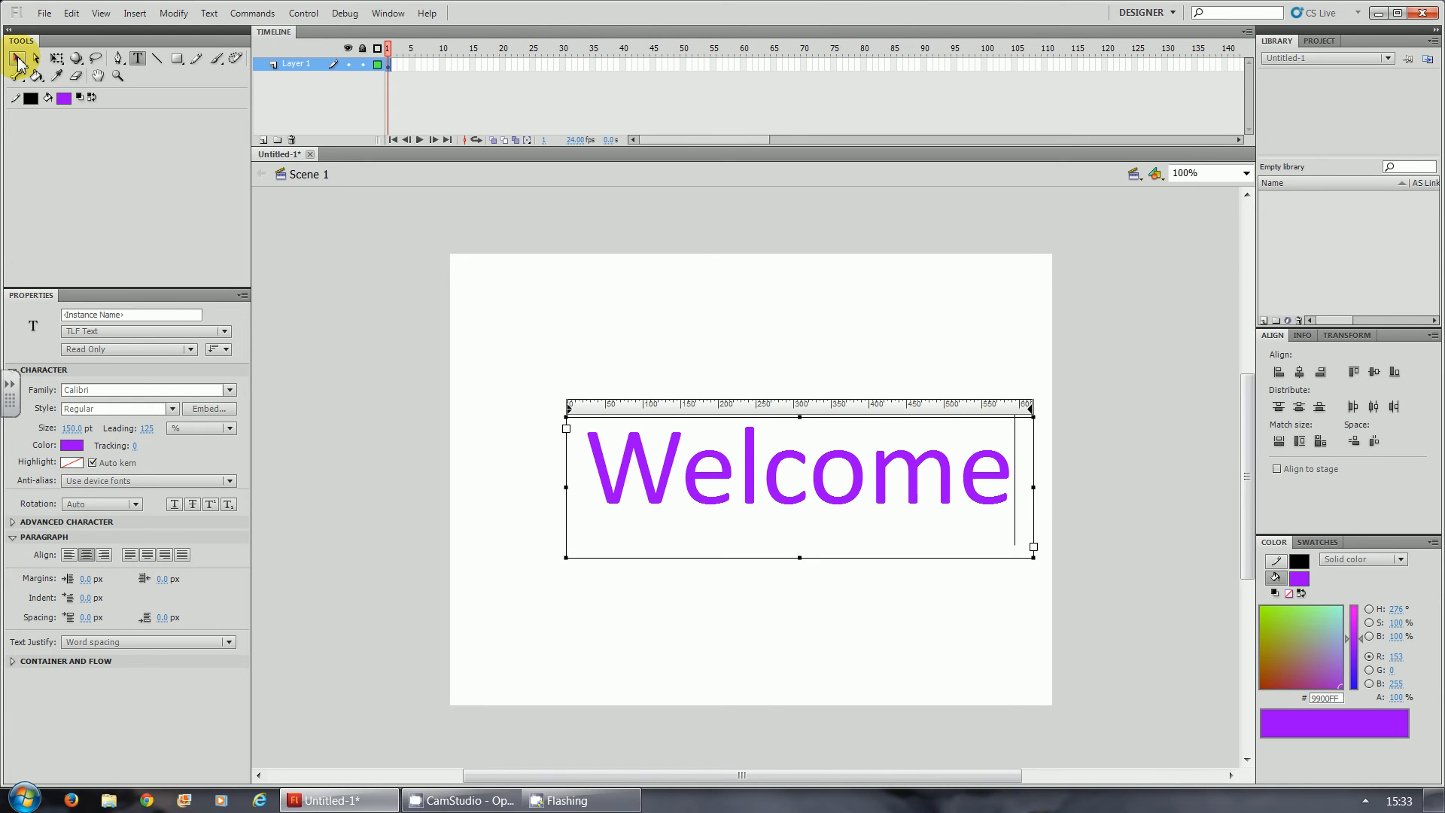
# - Shorten the Welcome text box to about 131.5 px high and centre it on the stage at about X 103, Y 240
pyautogui.click(17, 62)
pyautogui.moveTo(749, 459); pyautogui.dragTo(708, 488)
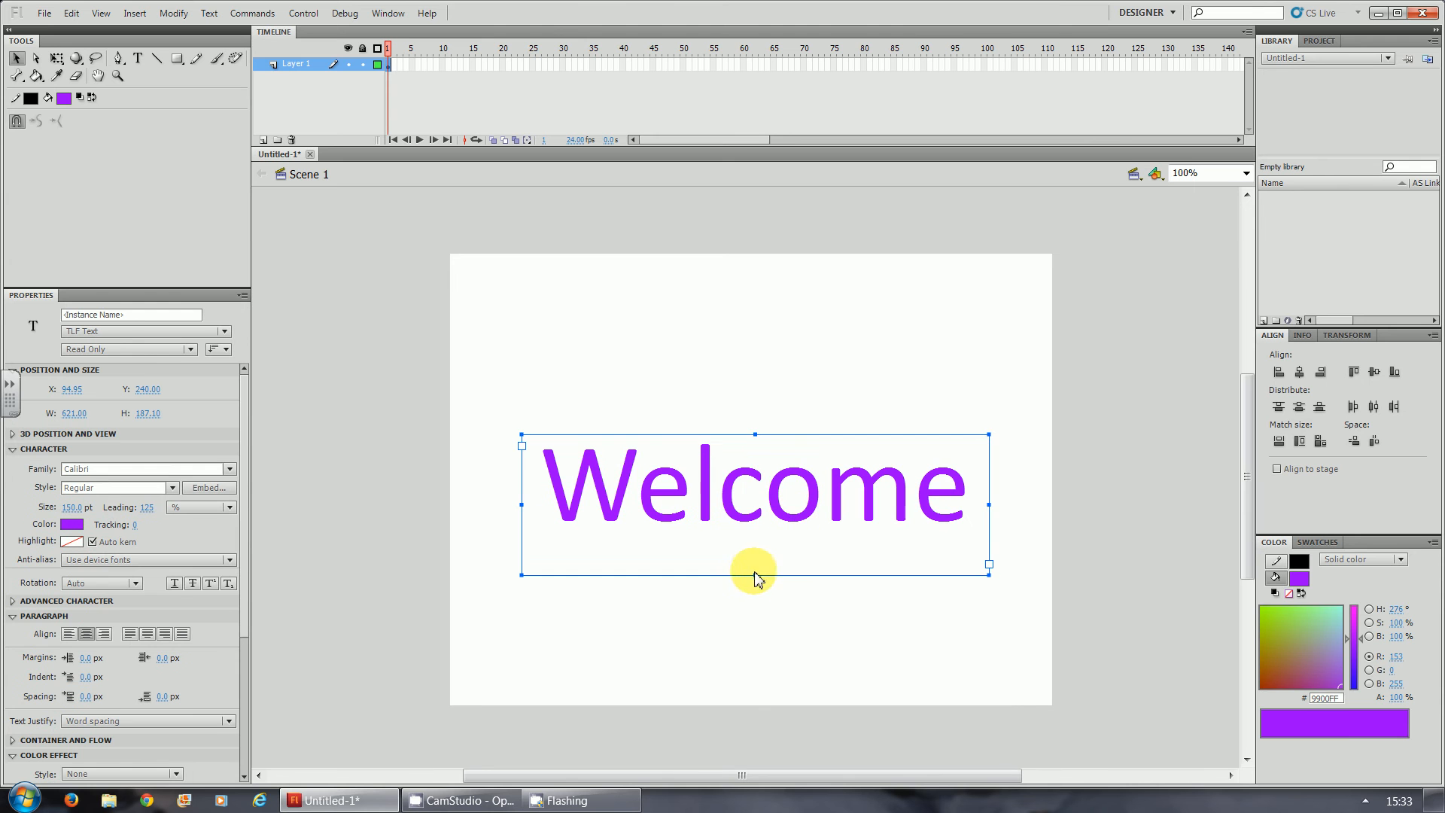
pyautogui.moveTo(754, 576); pyautogui.dragTo(754, 533)
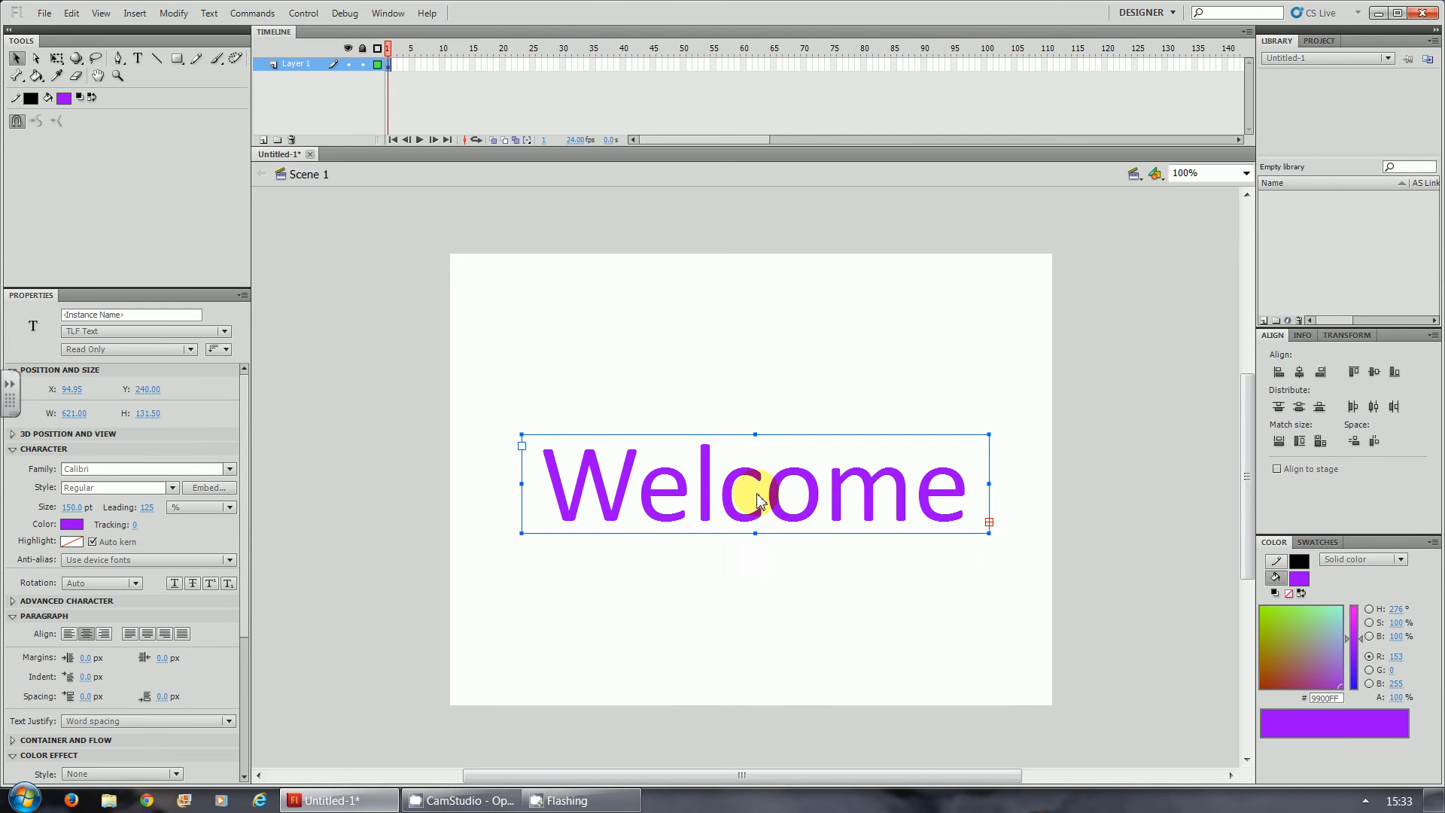
pyautogui.moveTo(738, 484); pyautogui.dragTo(751, 478)
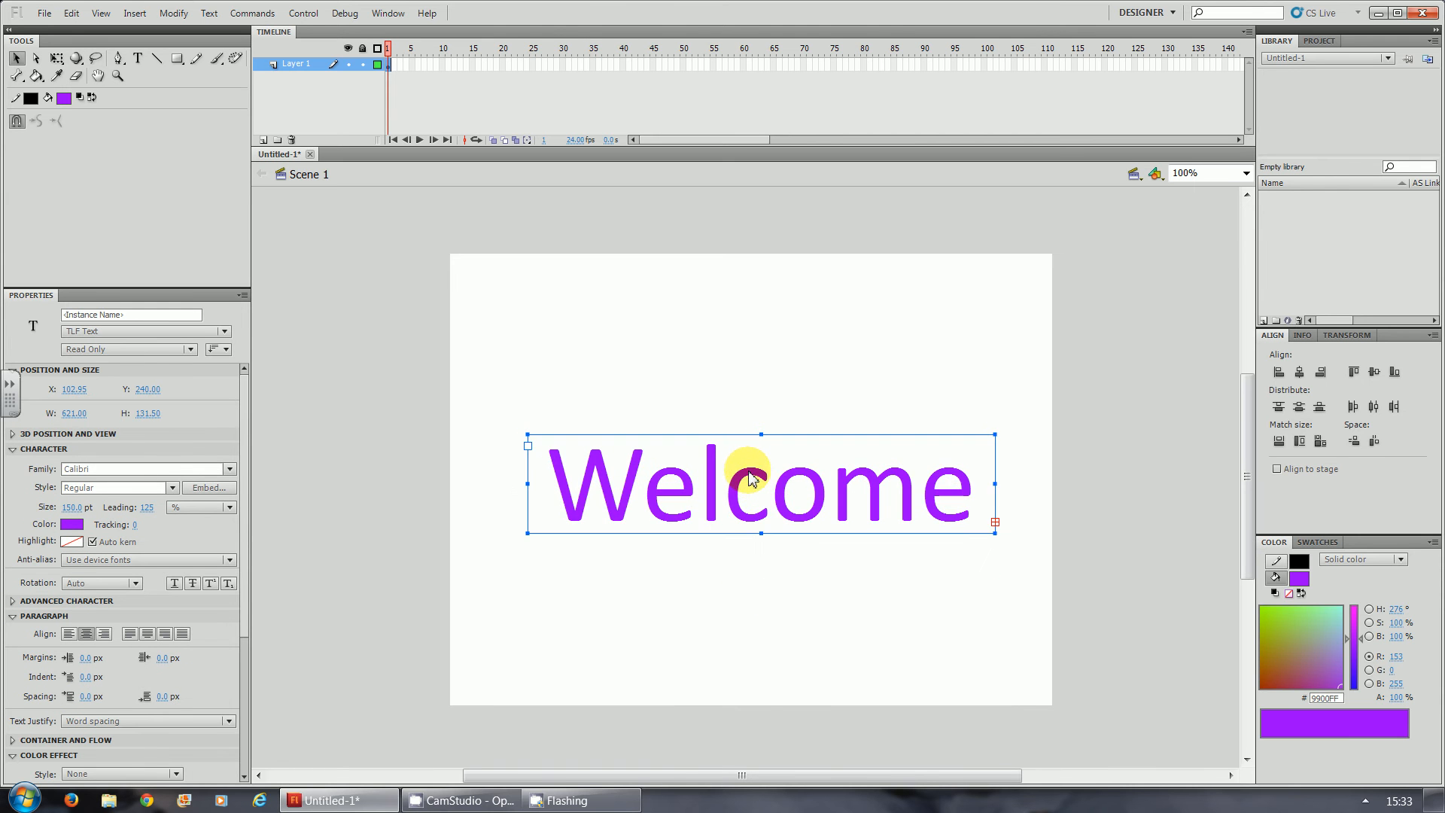
# - Rename Layer 1 as Welcome
pyautogui.doubleClick(296, 64)
pyautogui.write('Welcome')
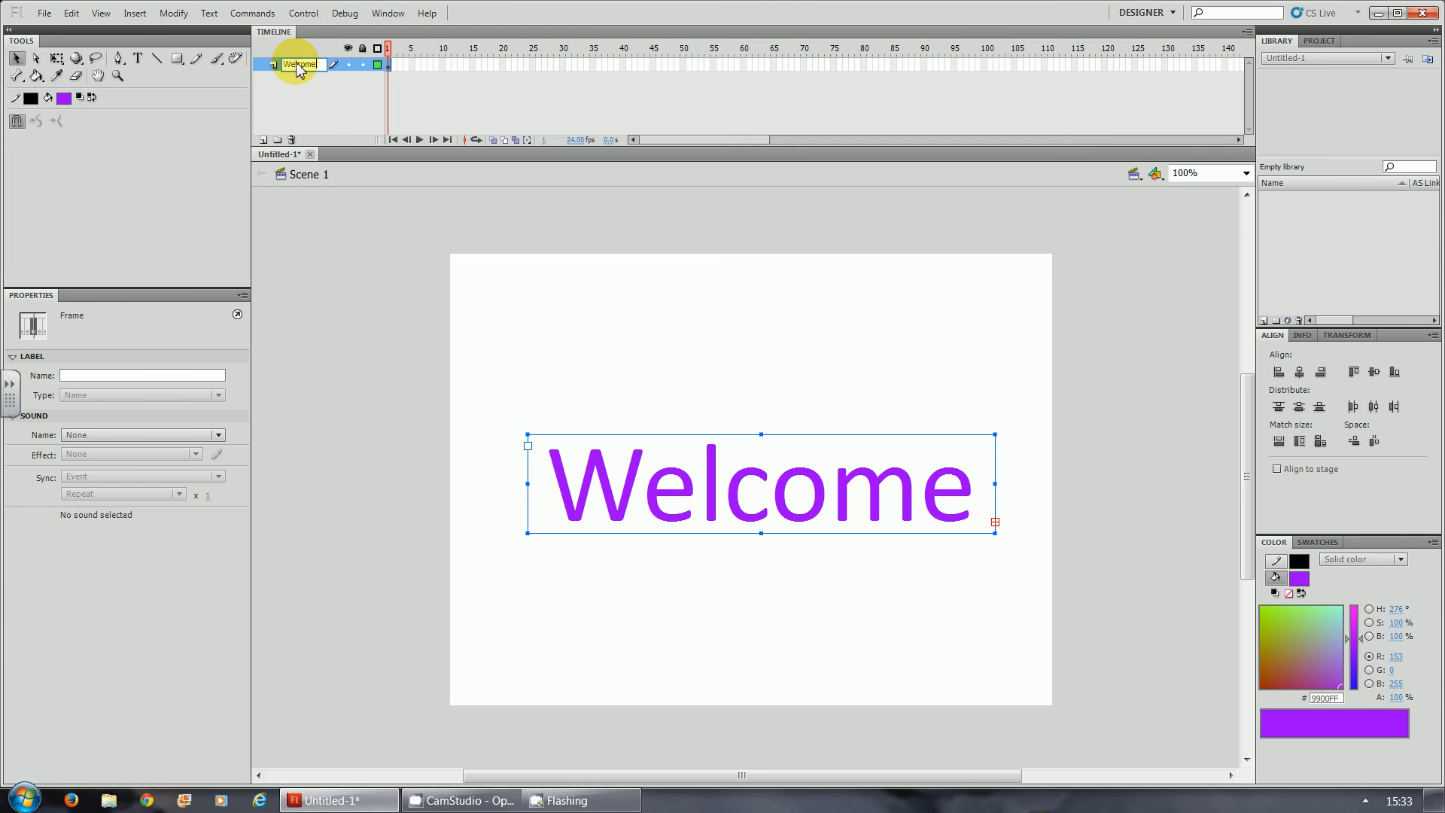
pyautogui.press('Return')
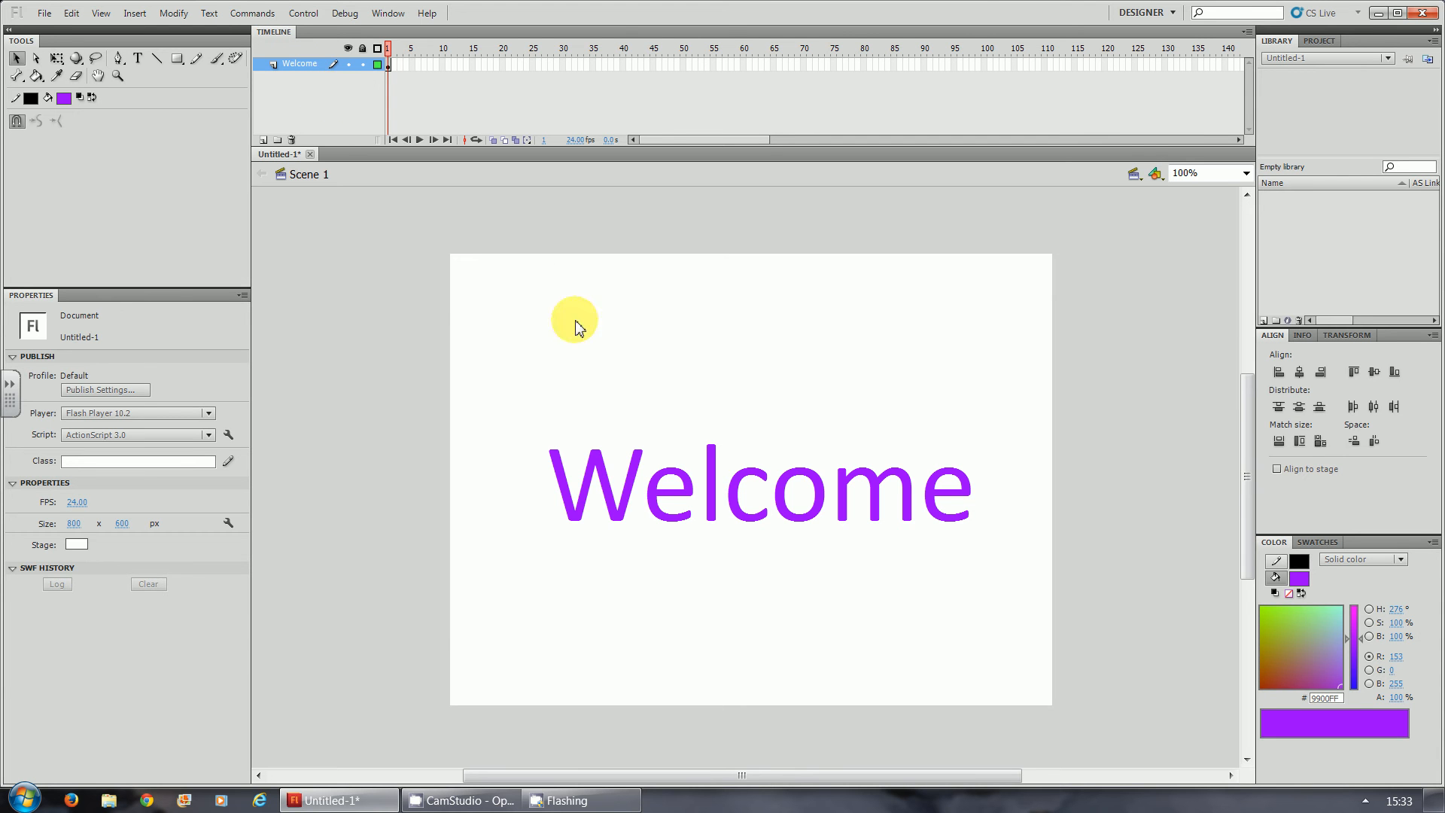
# - Insert keyframes at frames 10, 25 and 35 on the Welcome layer
pyautogui.click(443, 64)
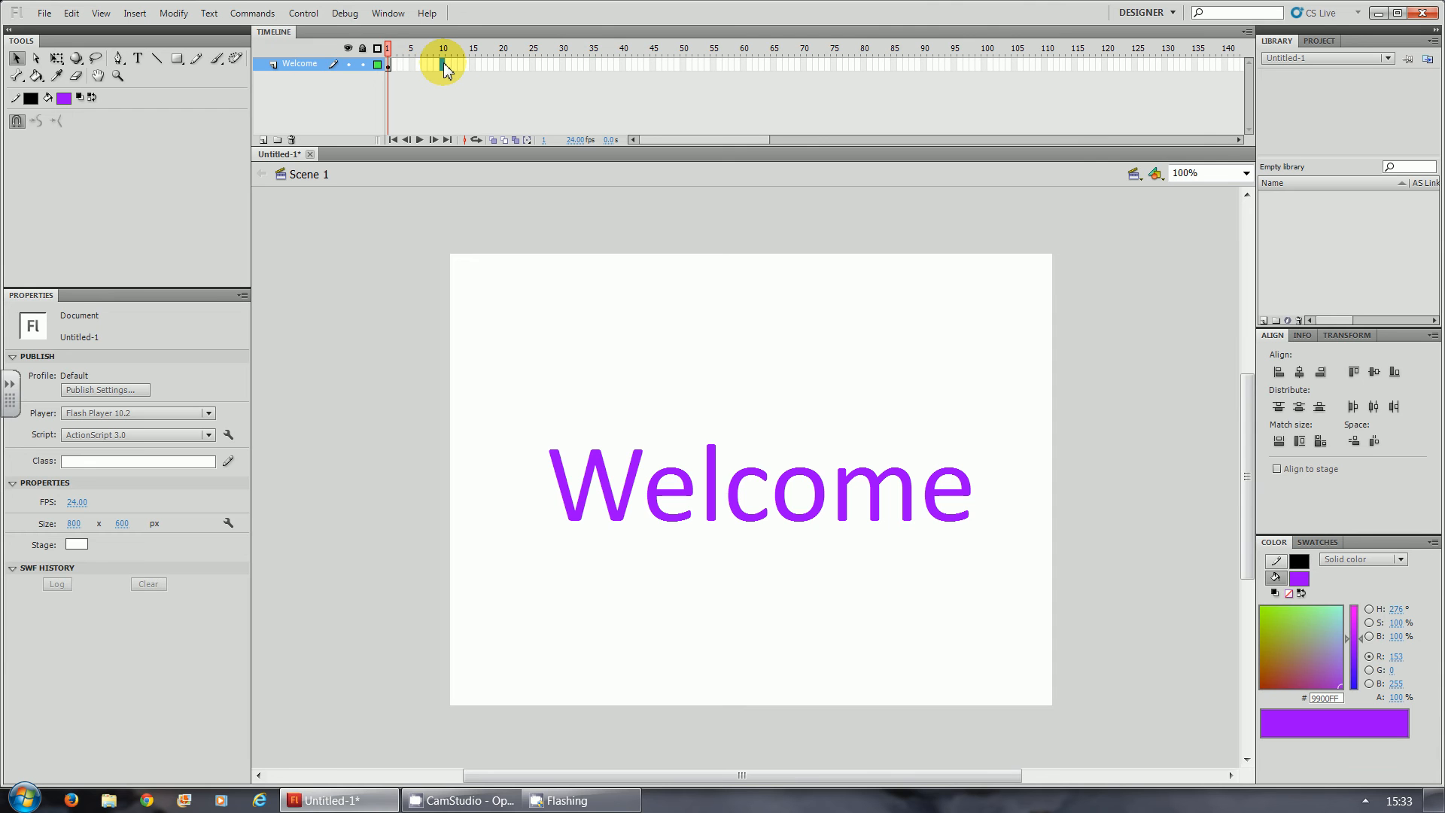
pyautogui.press('F6')
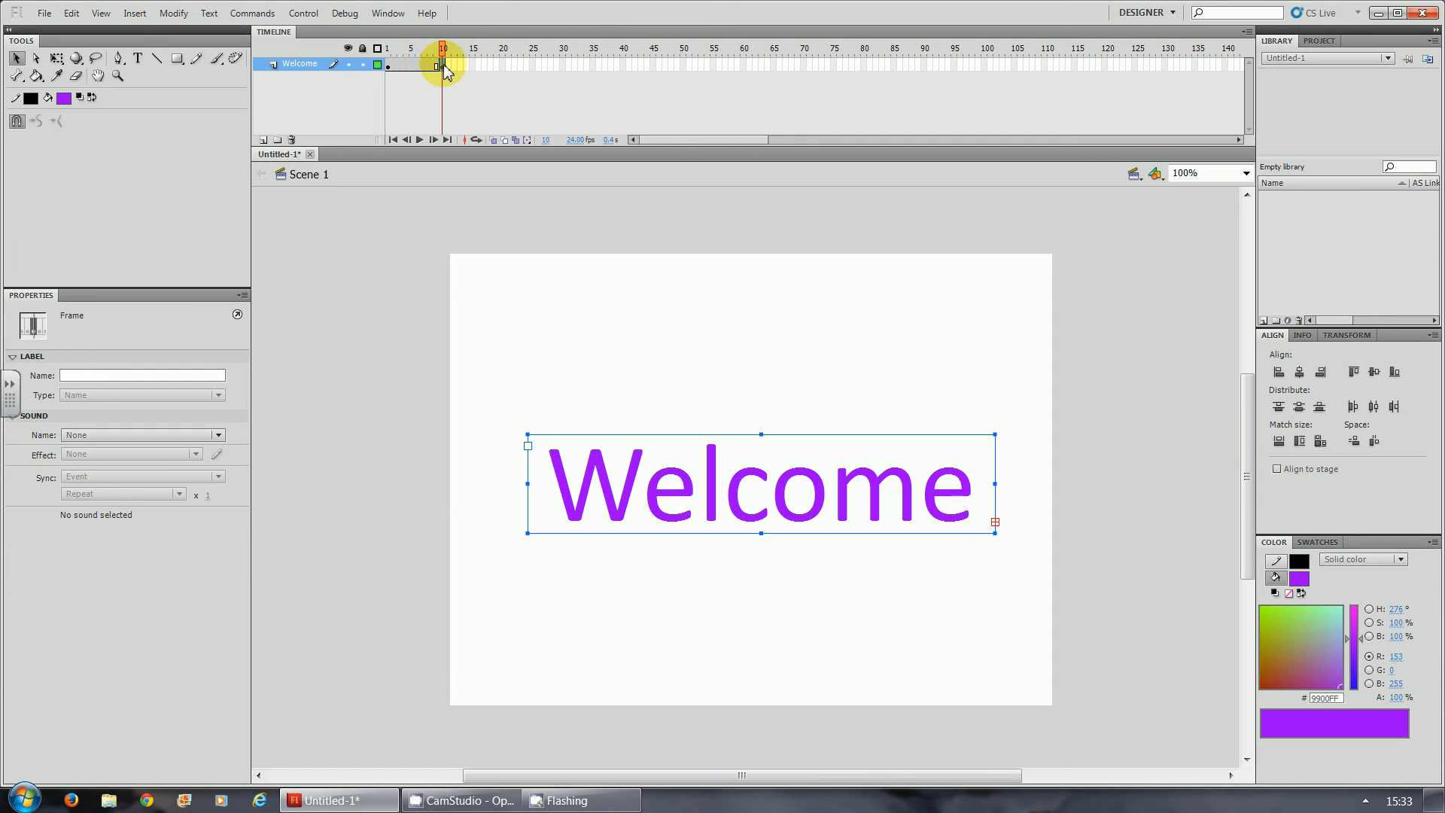
pyautogui.rightClick(444, 66)
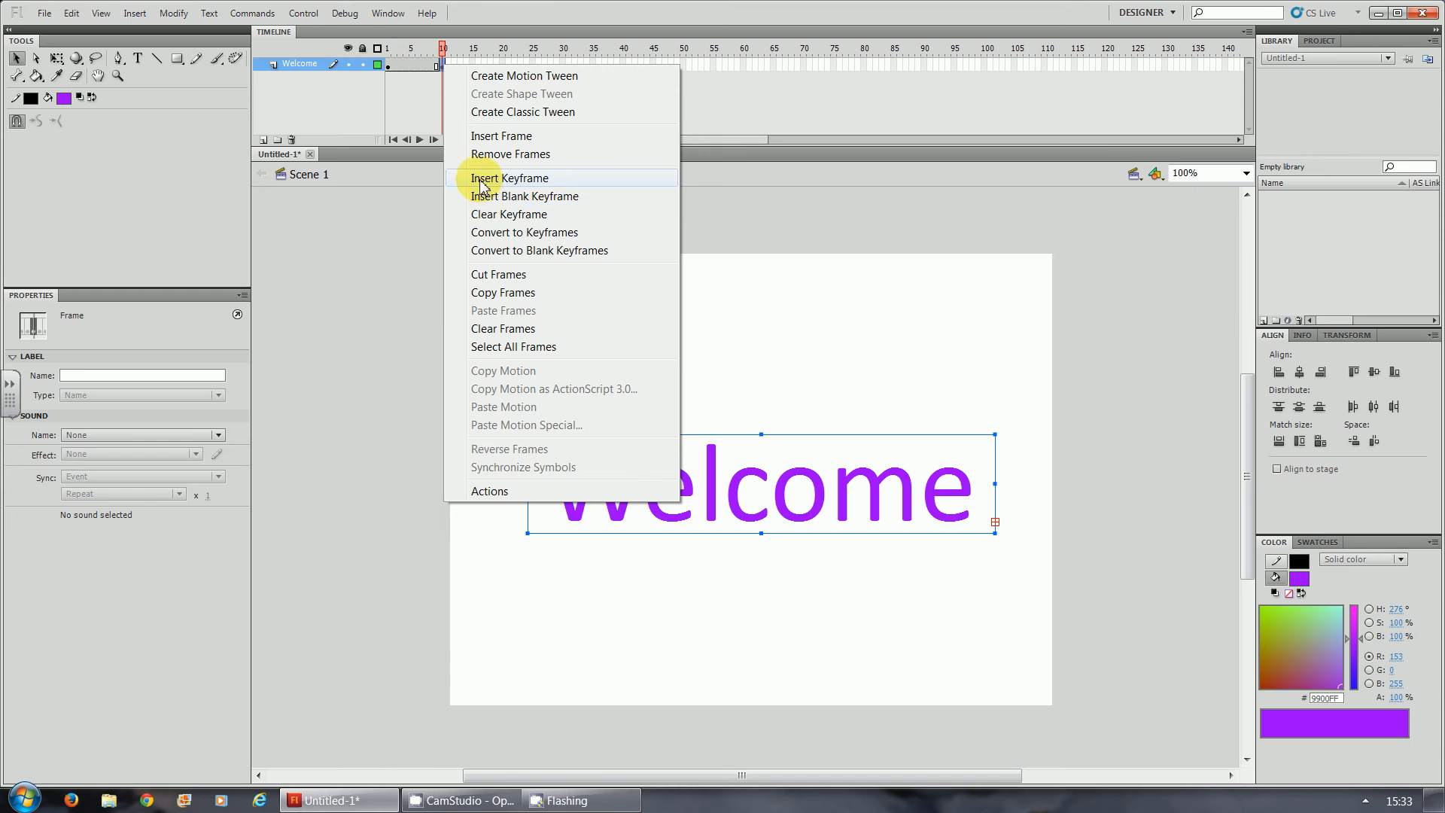
pyautogui.click(421, 107)
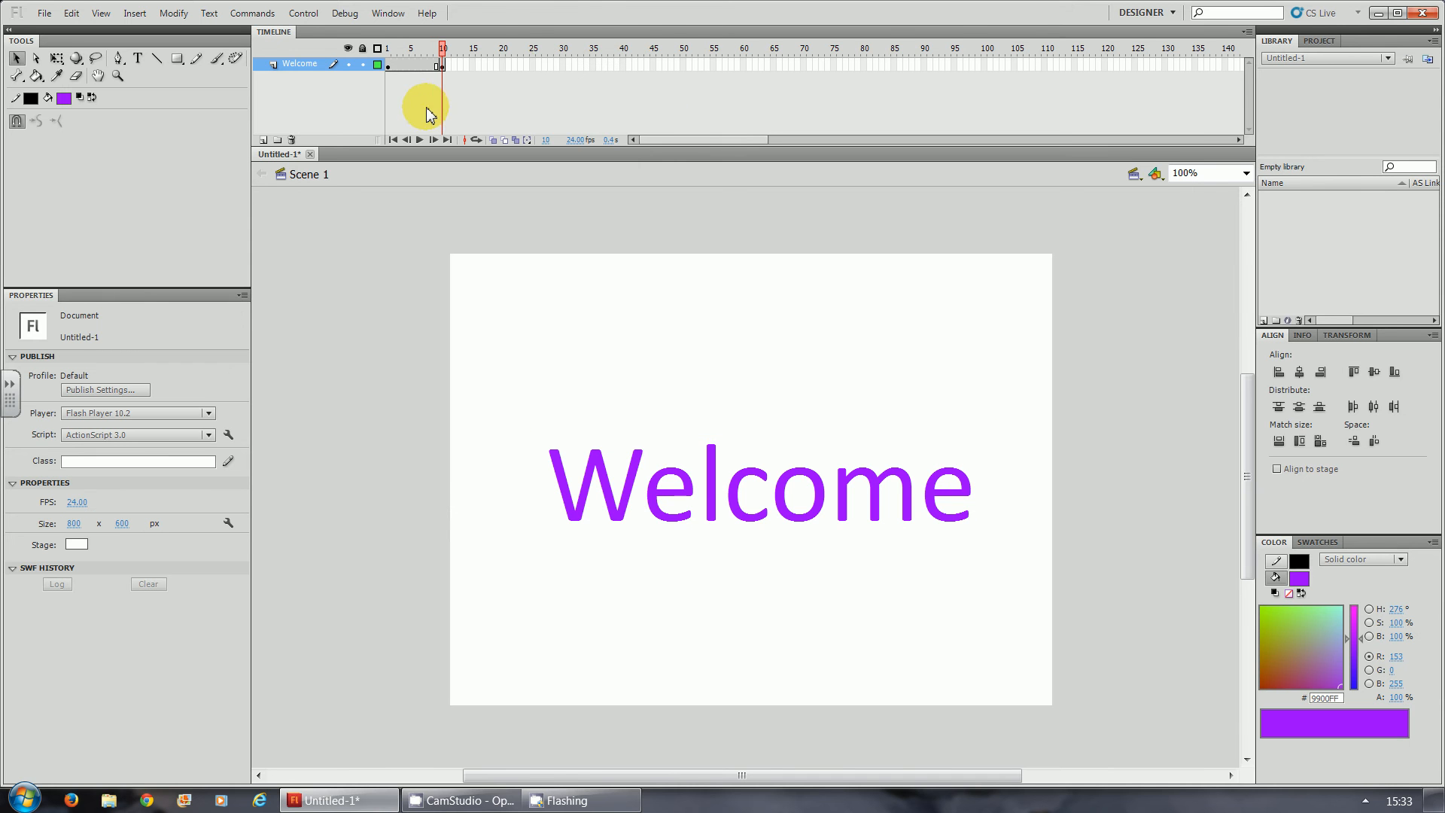
pyautogui.click(533, 65)
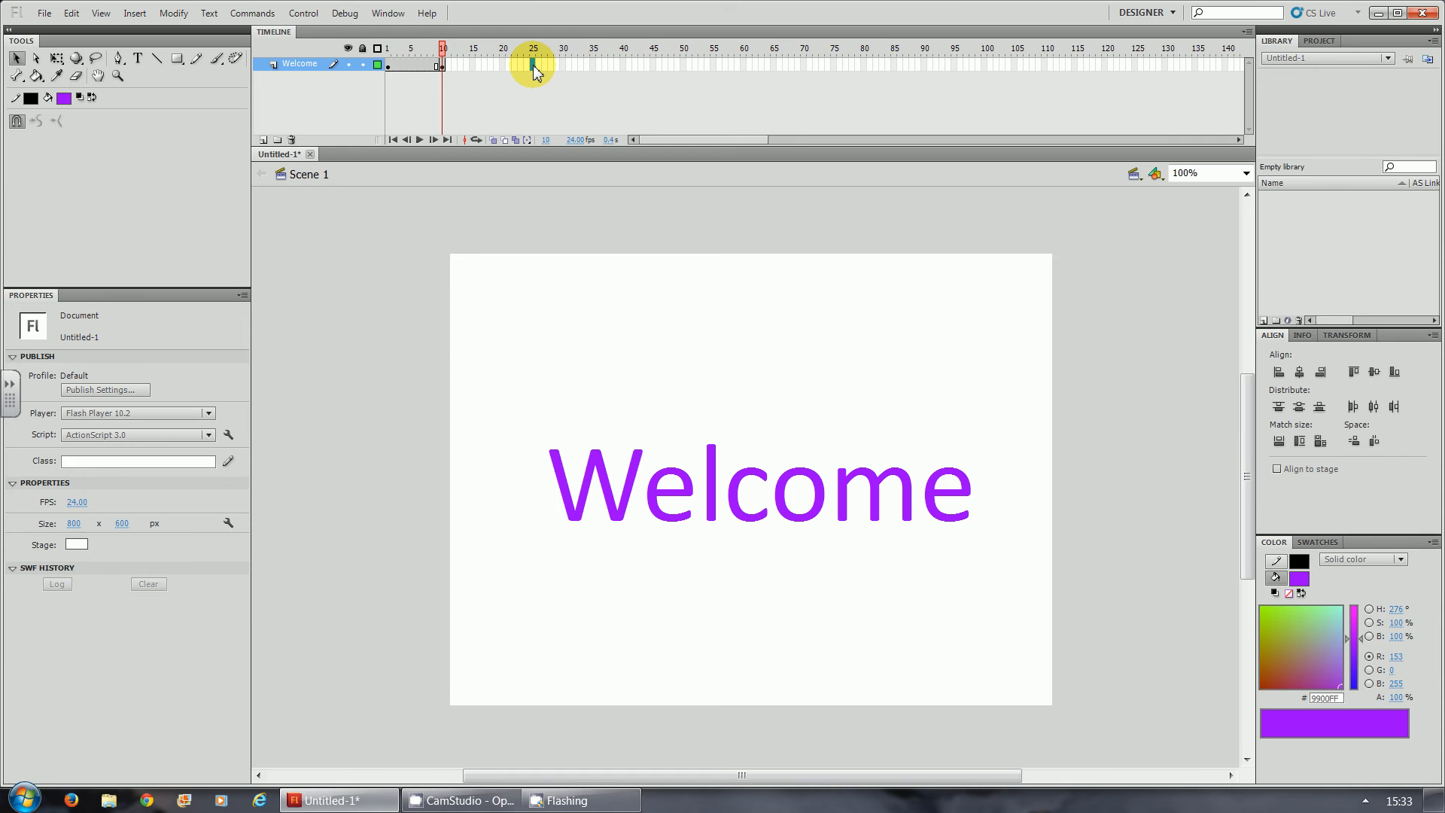
pyautogui.press('F6')
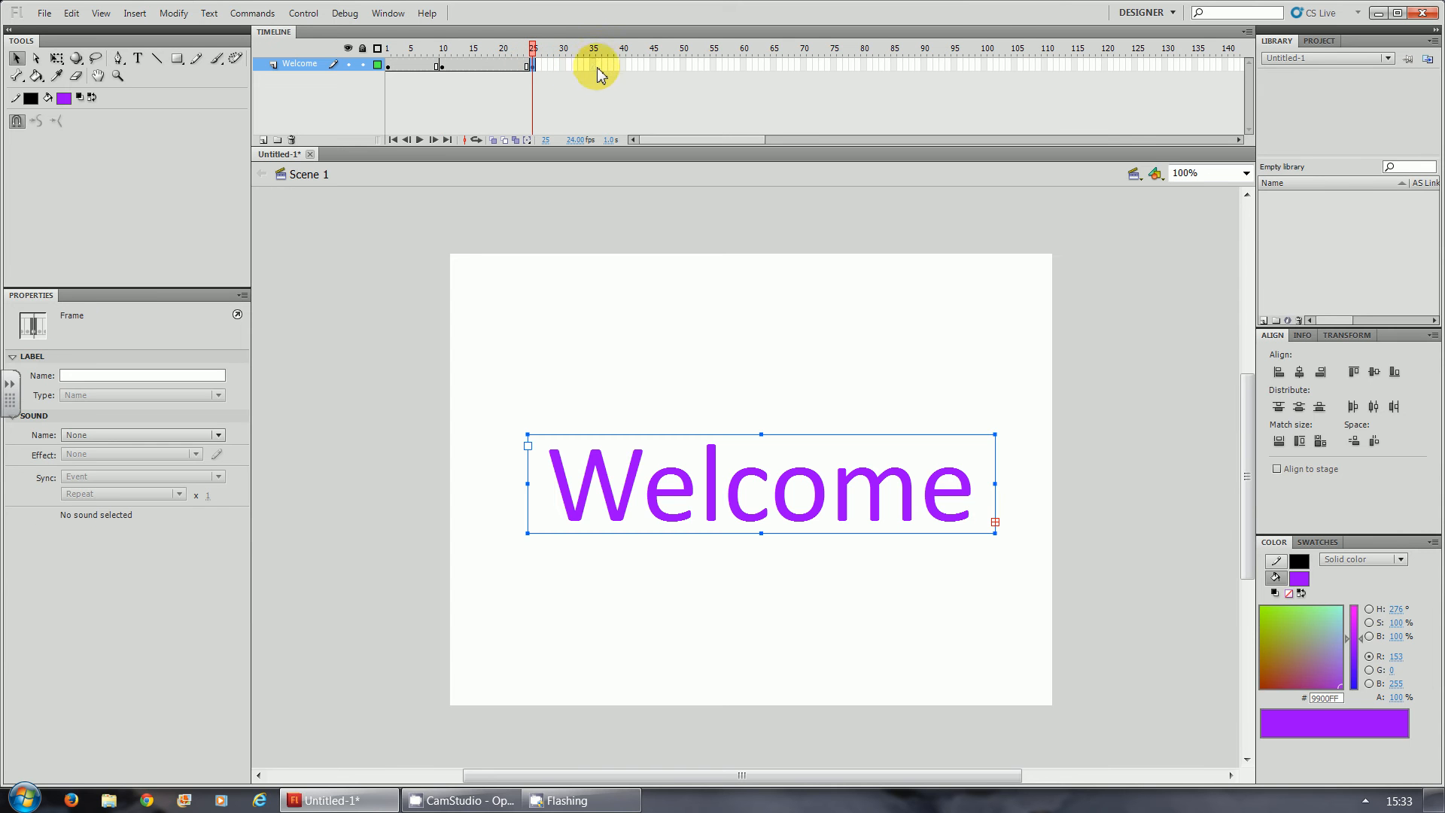
pyautogui.click(594, 66)
pyautogui.press('F6')
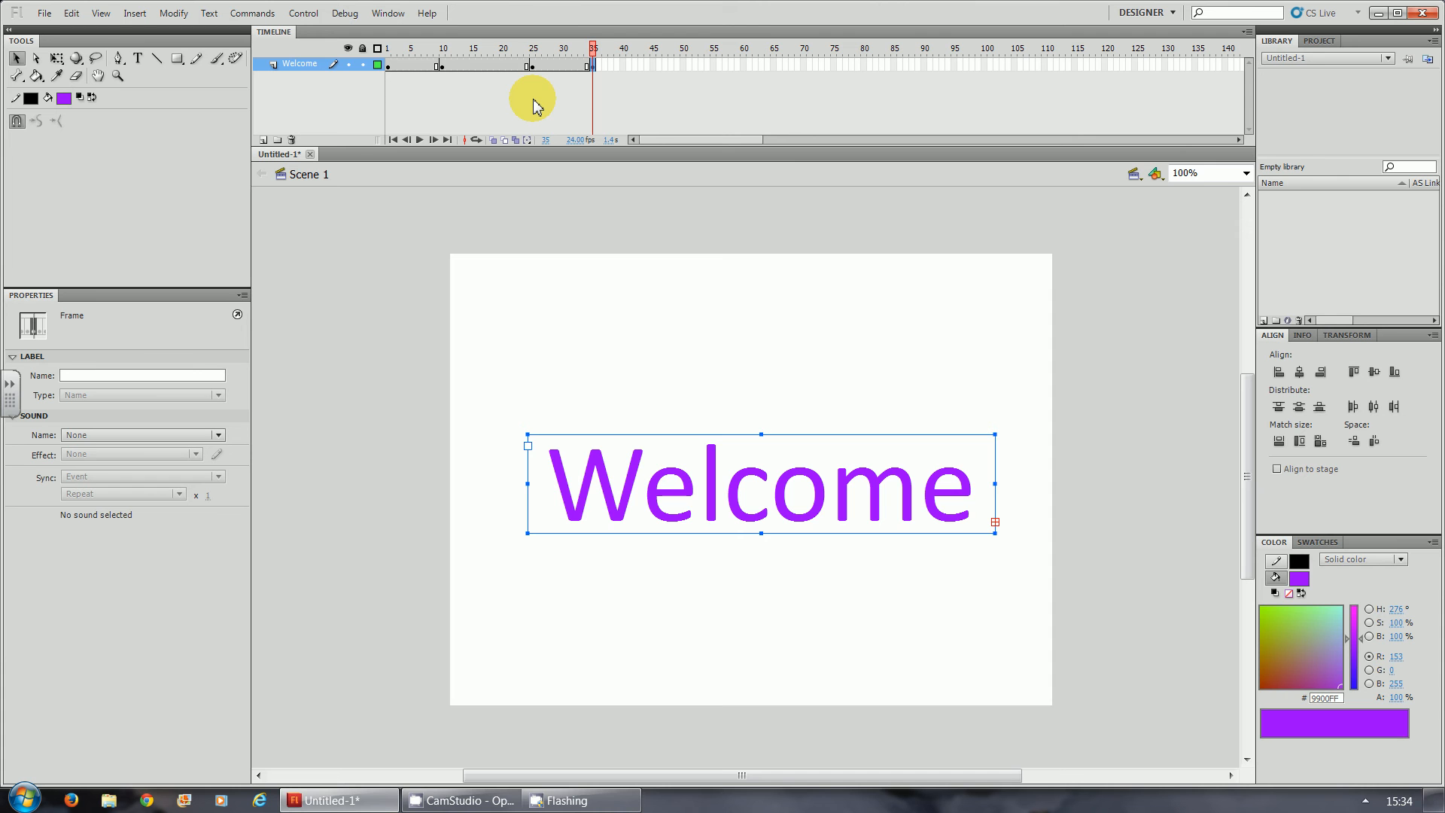
# - Move the Welcome text off the stage's right side at frame 1 (X about 779) and off its left side at frame 35 (X about -593)
pyautogui.click(387, 65)
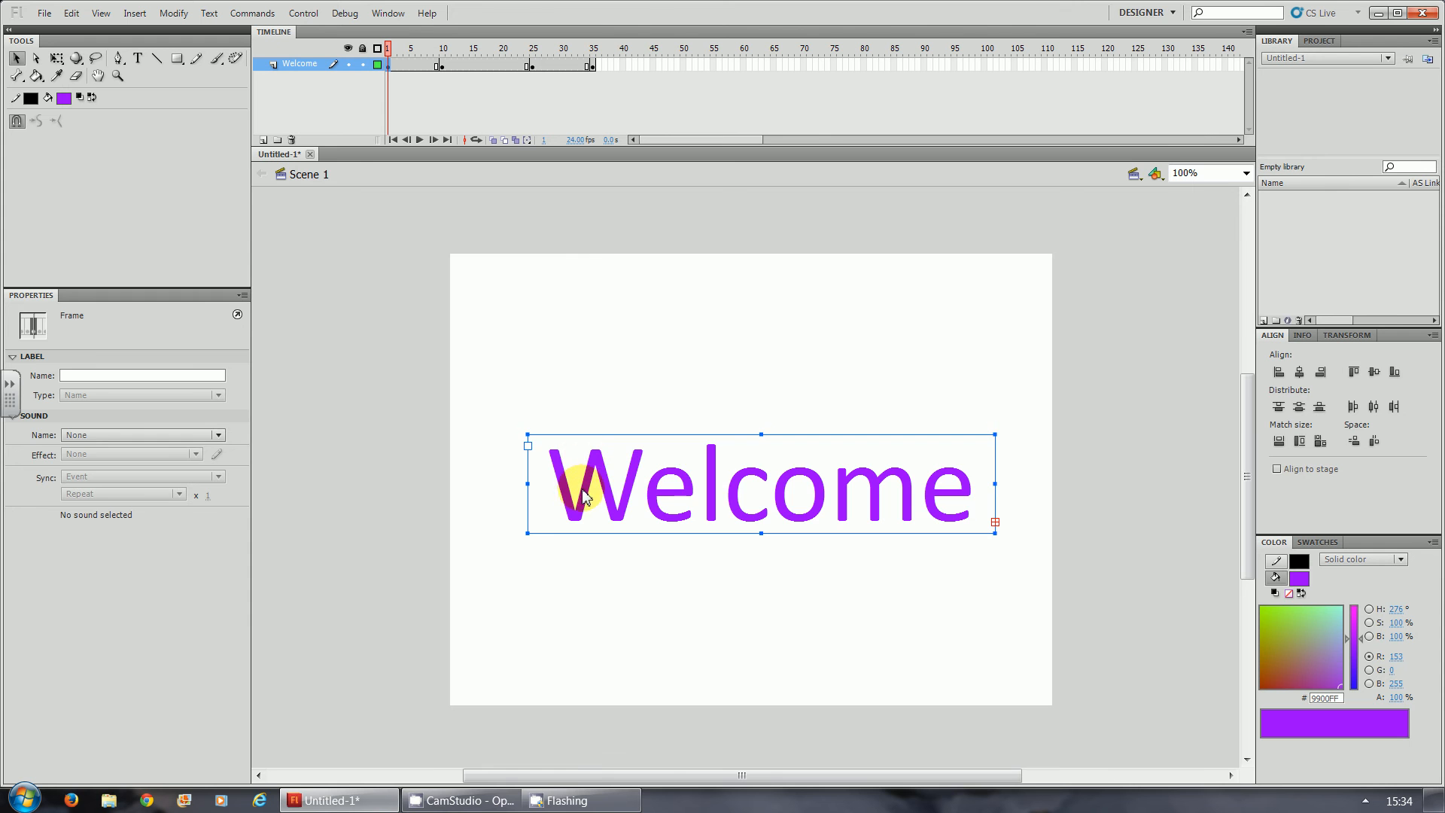
pyautogui.moveTo(586, 497); pyautogui.dragTo(1092, 499)
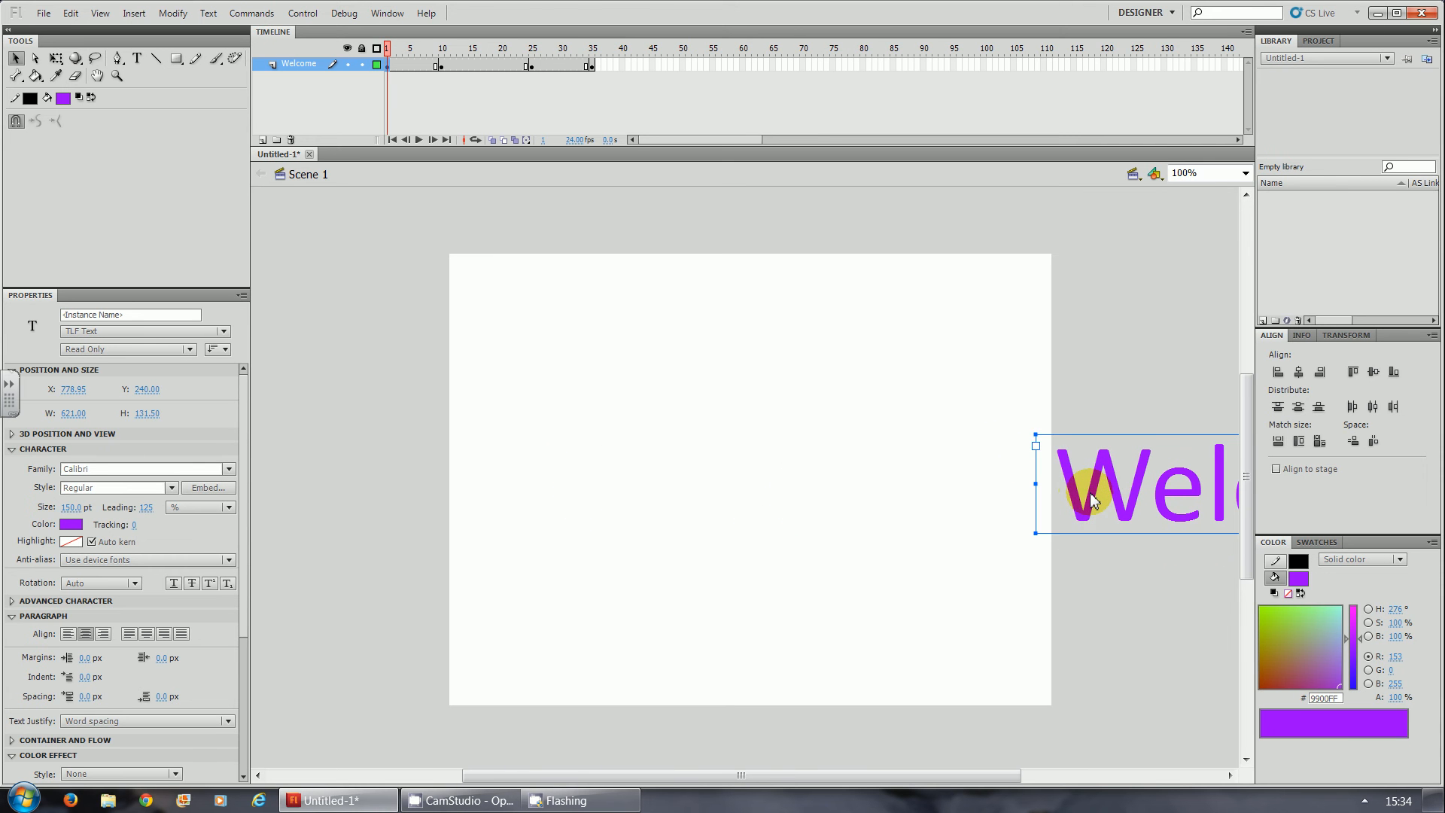
pyautogui.click(592, 67)
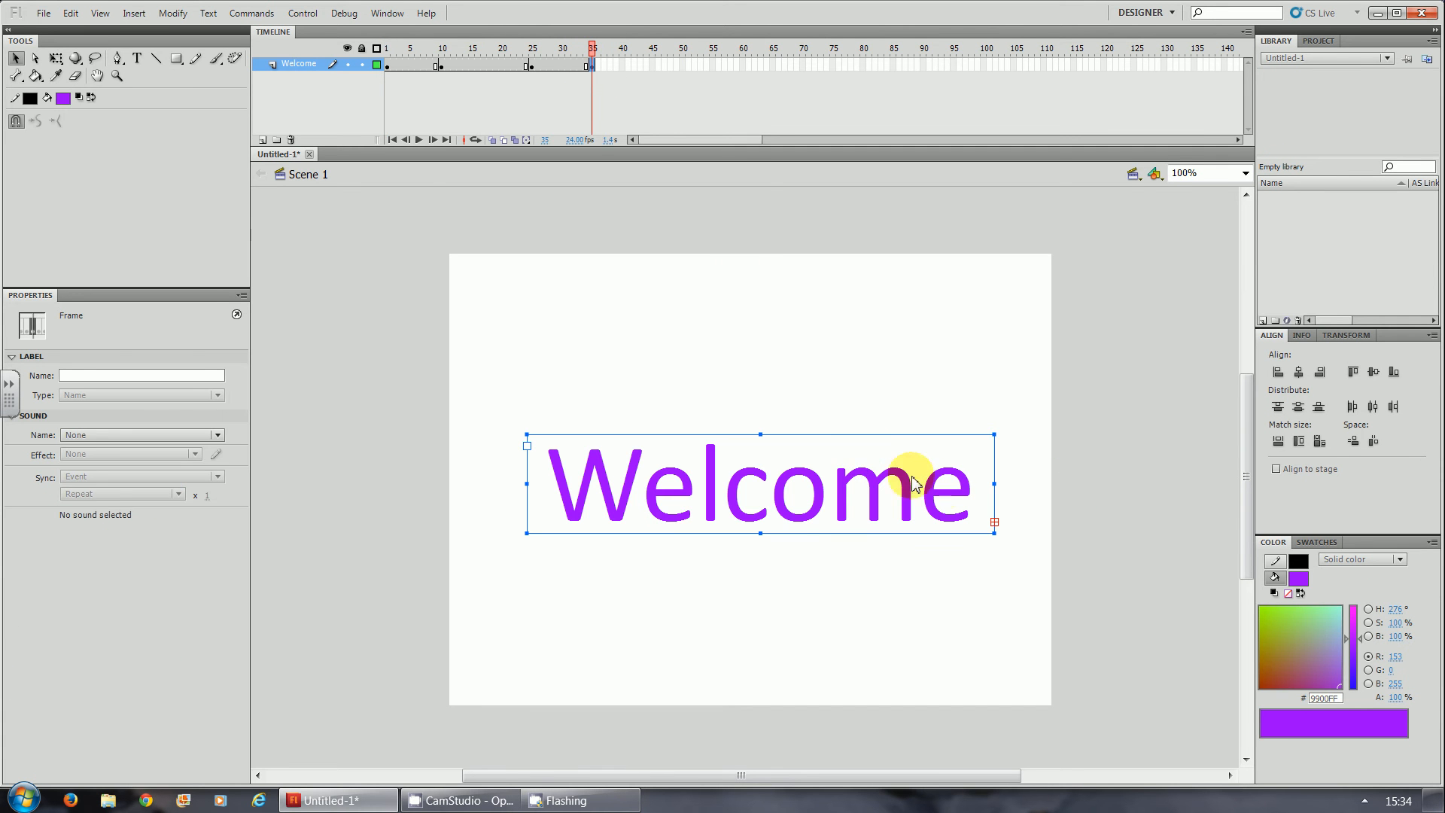
pyautogui.moveTo(946, 496); pyautogui.dragTo(423, 499)
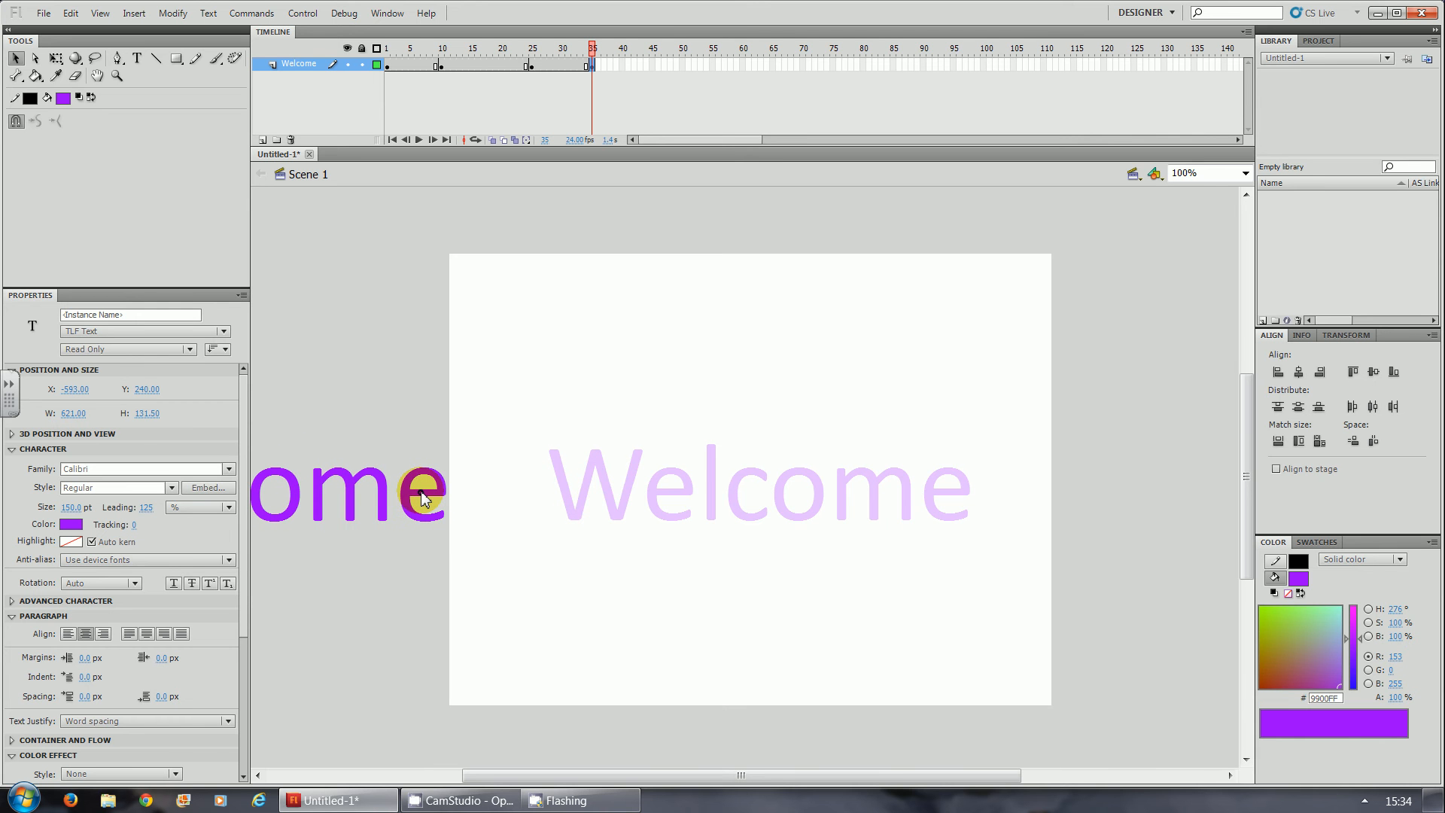
pyautogui.moveTo(421, 498); pyautogui.dragTo(421, 498)
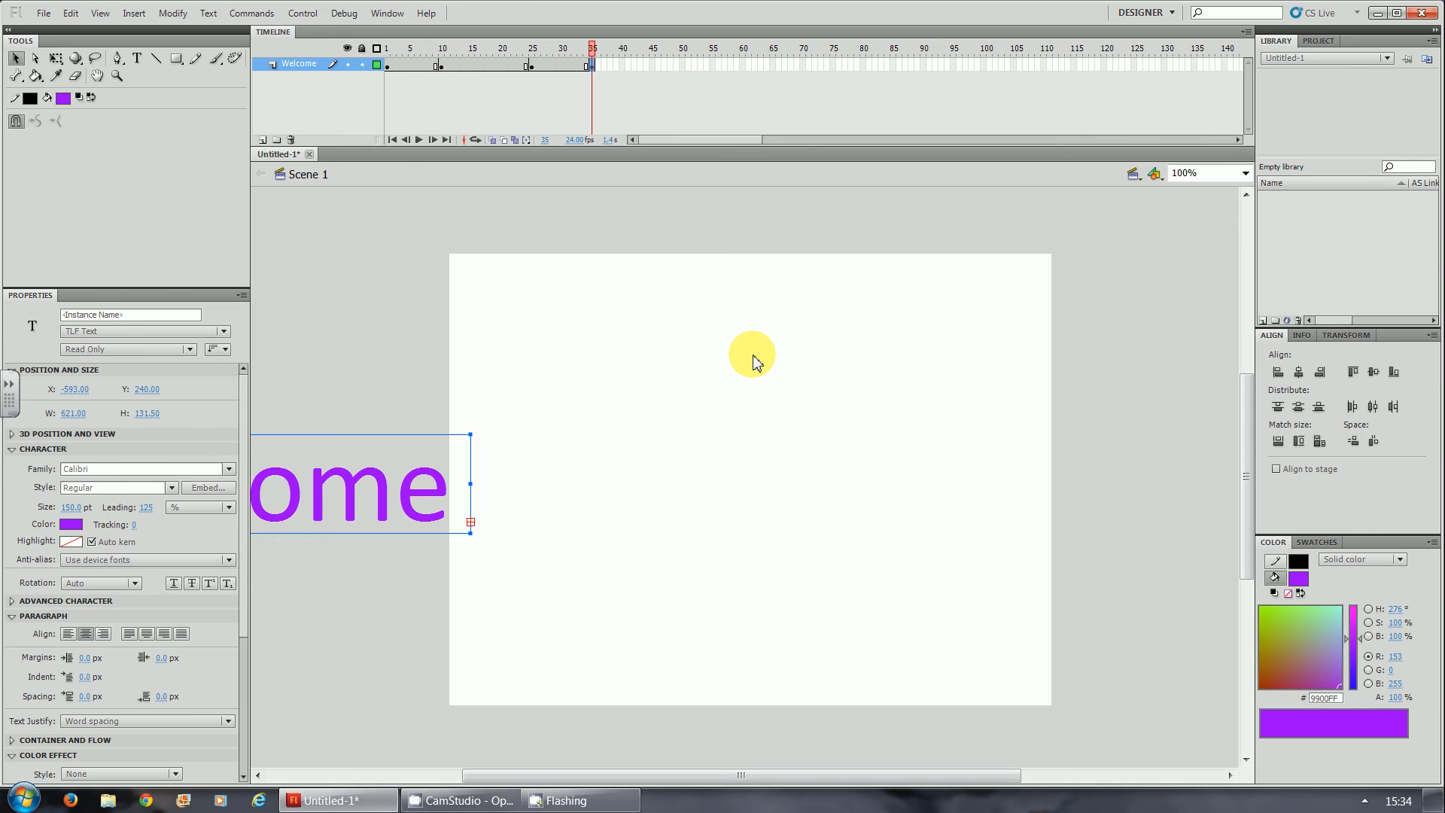
# - Test the movie to check the untweened keyframes, accepting the preloading warning, and close the preview
pyautogui.hotkey('ctrl', 'Return')
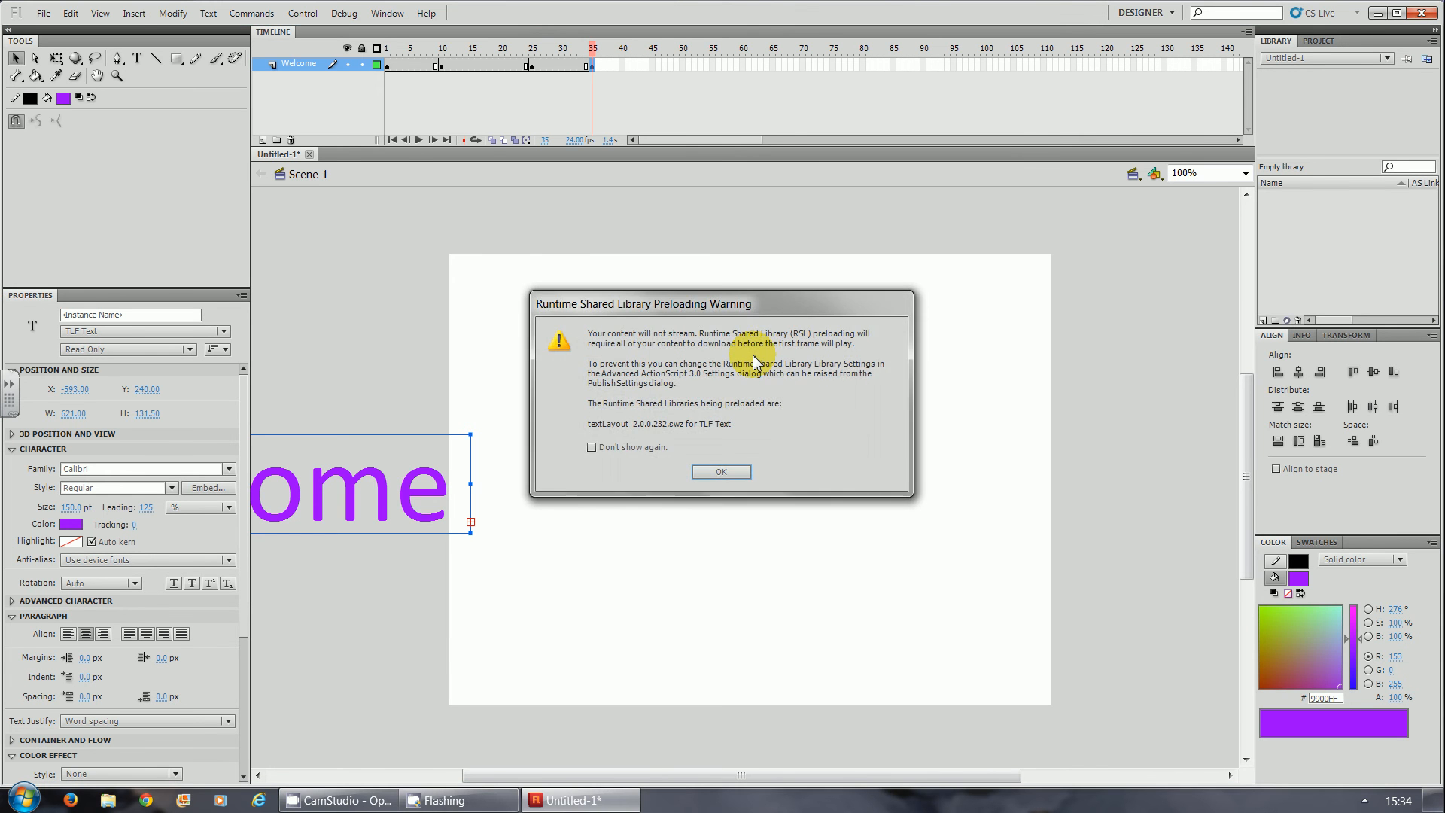
pyautogui.press('Return')
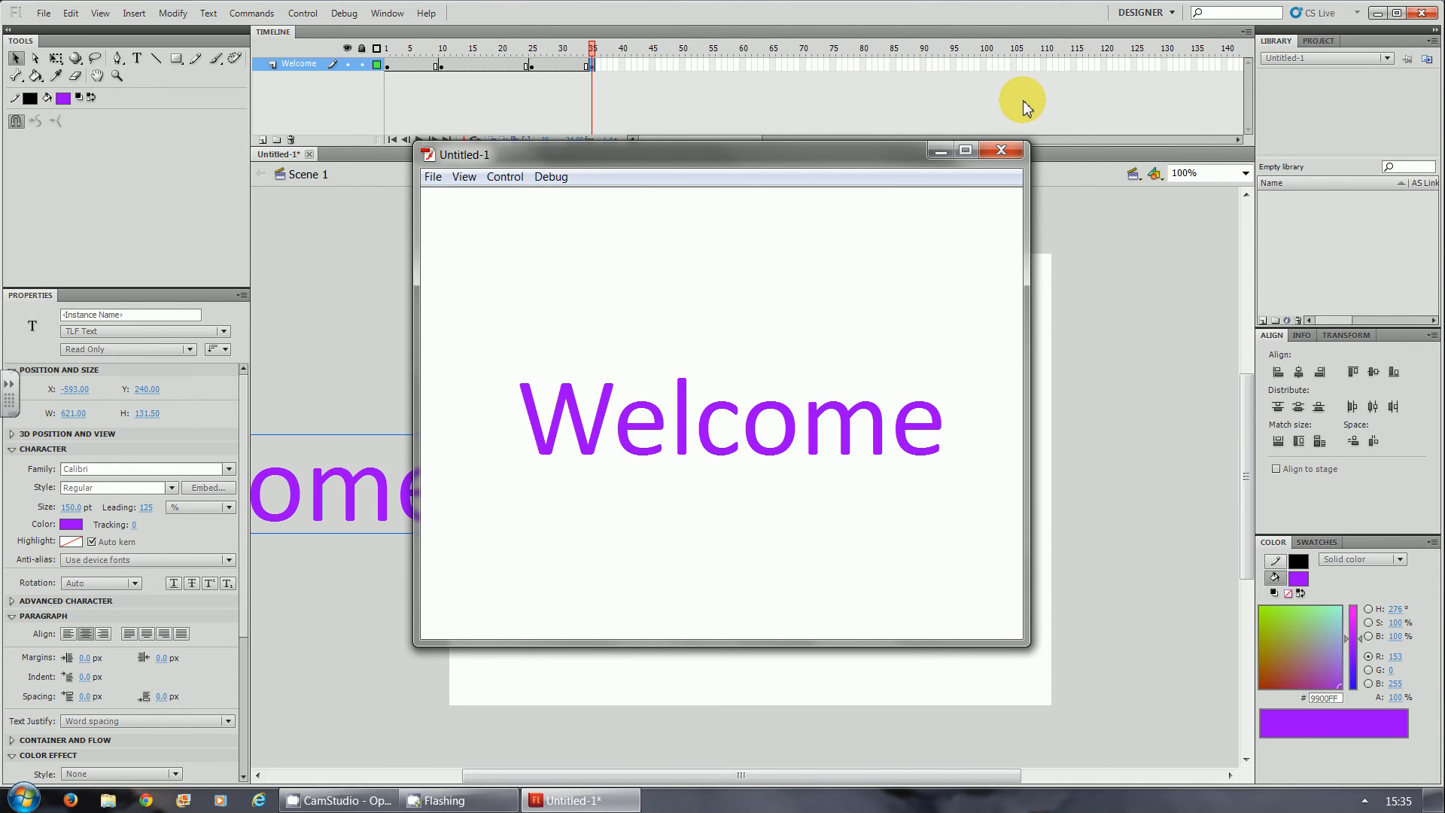
pyautogui.click(1001, 151)
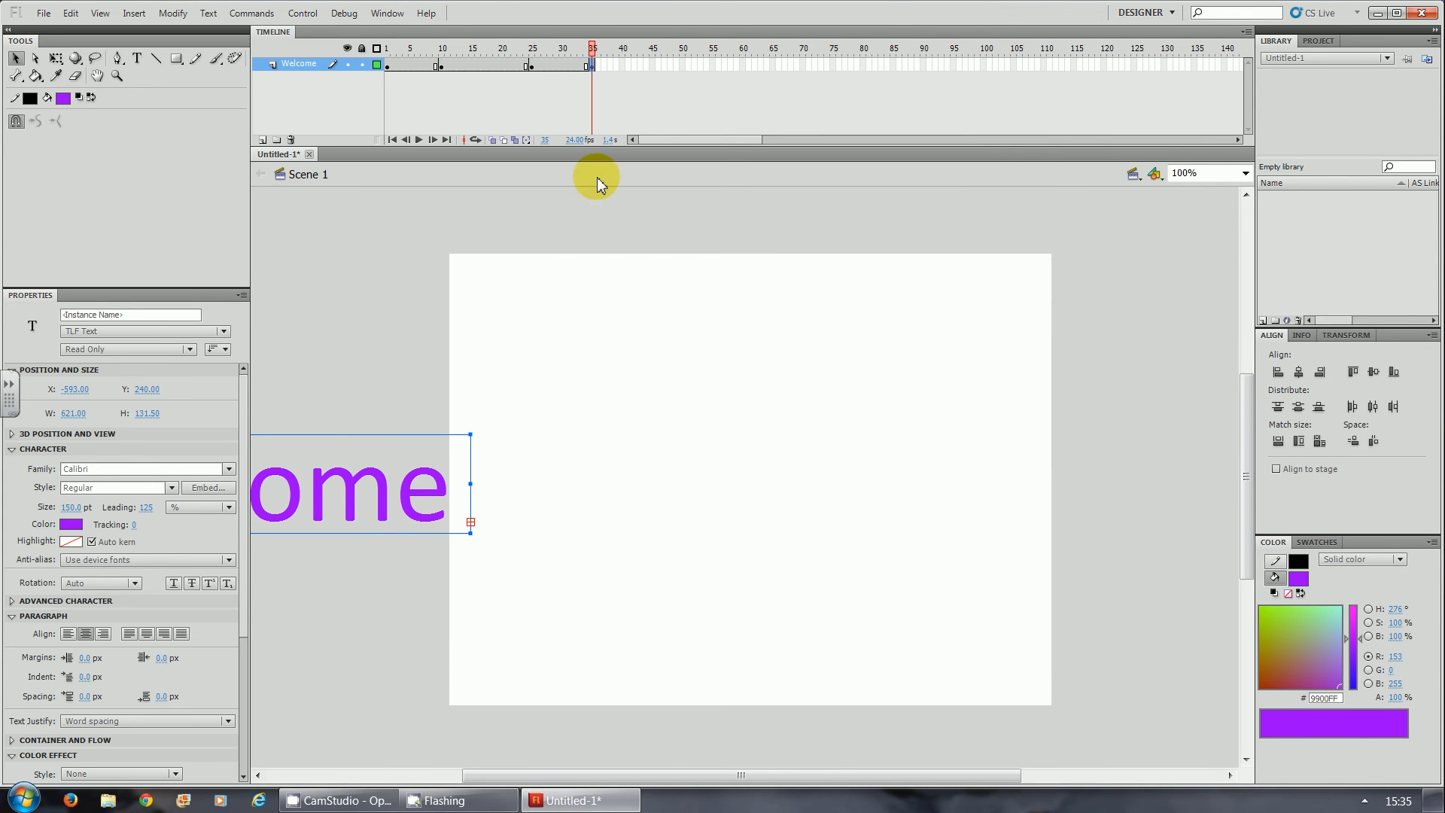
# - Create classic tweens on the Welcome layer between frames 1 and 10 and between frames 25 and 35
pyautogui.rightClick(388, 65)
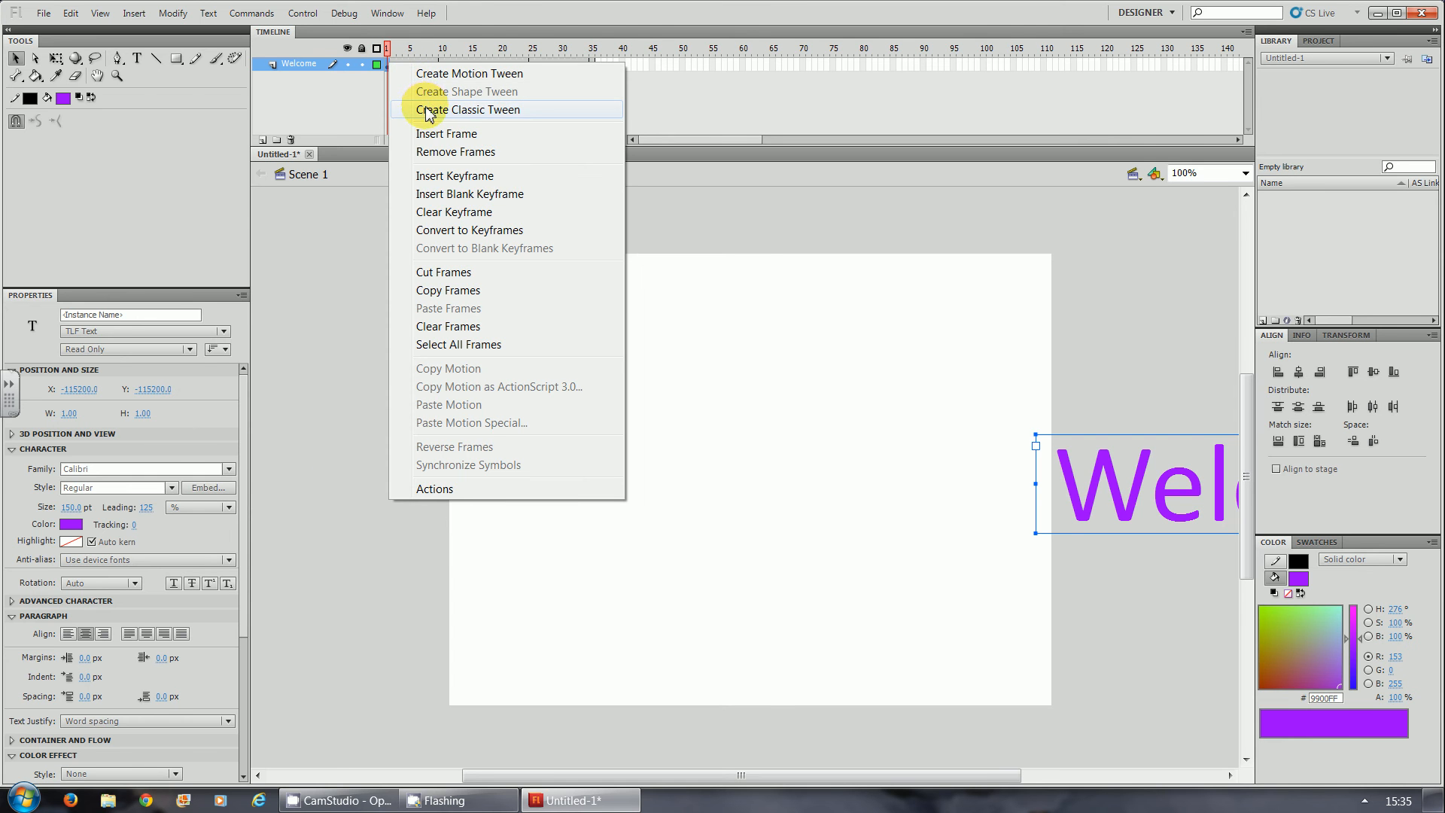
pyautogui.click(467, 110)
pyautogui.rightClick(537, 67)
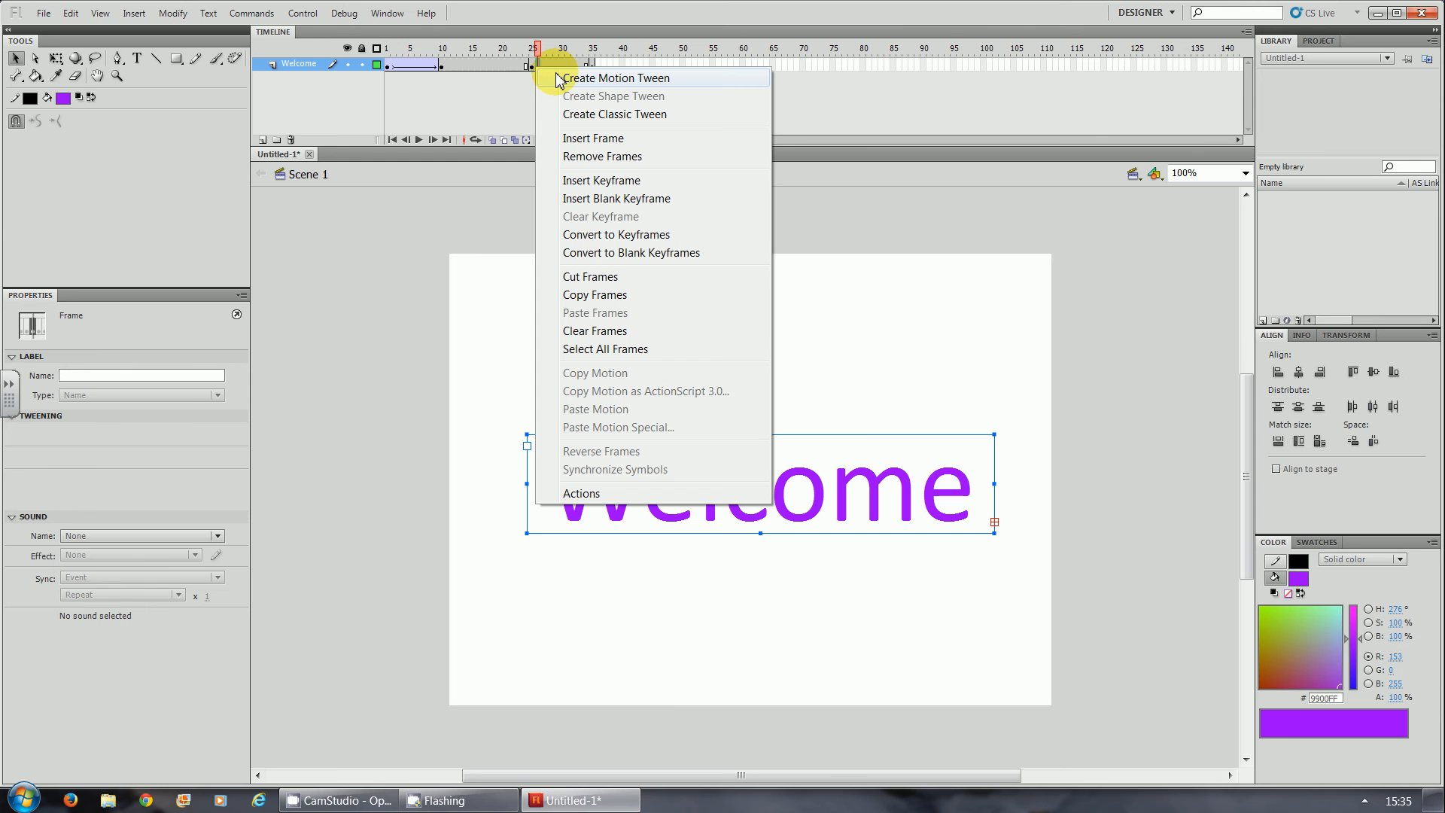
pyautogui.click(577, 115)
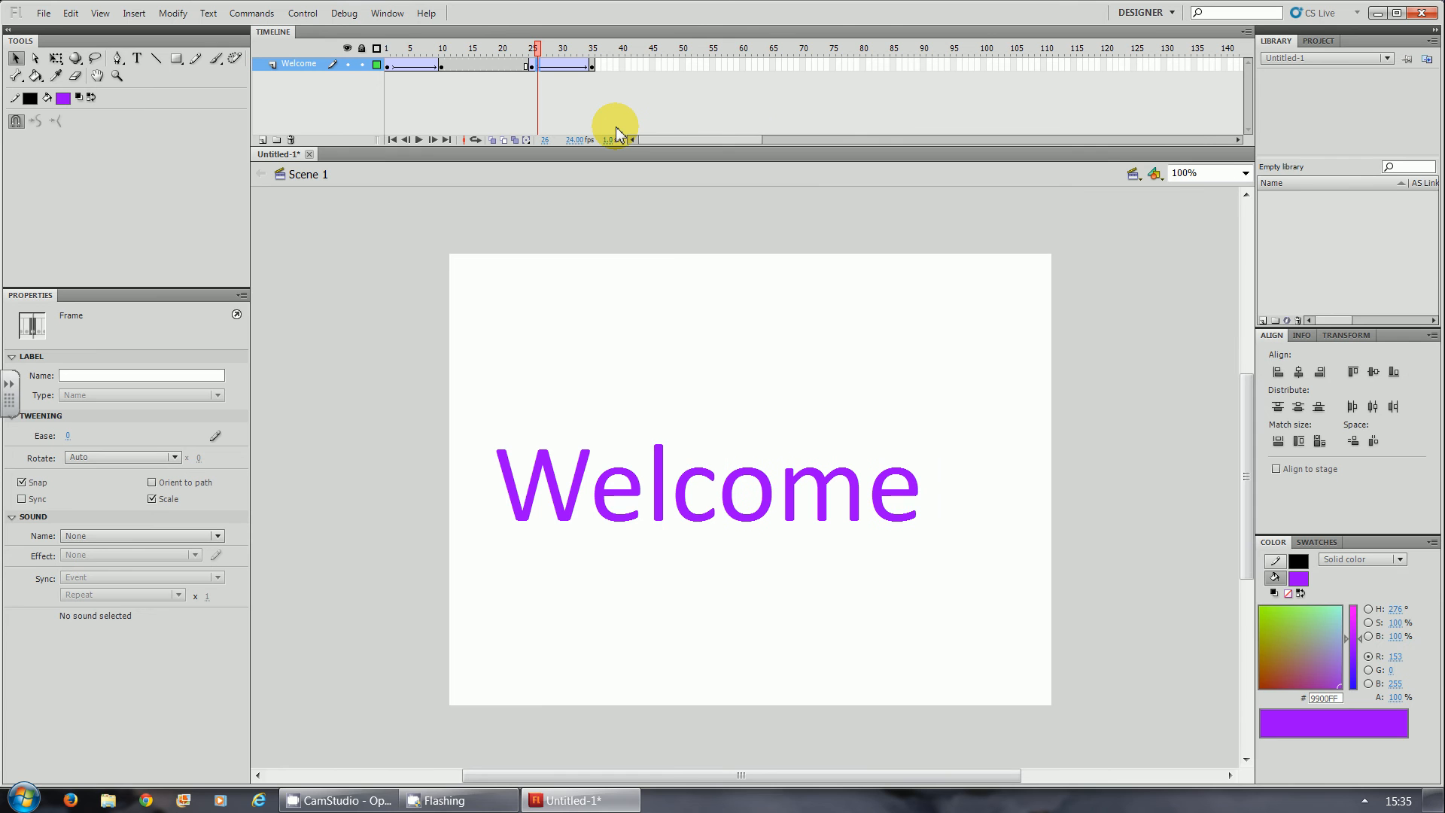
# - Test the movie to watch the tweened Welcome text slide in and out, and close the preview
pyautogui.hotkey('ctrl', 'Return')
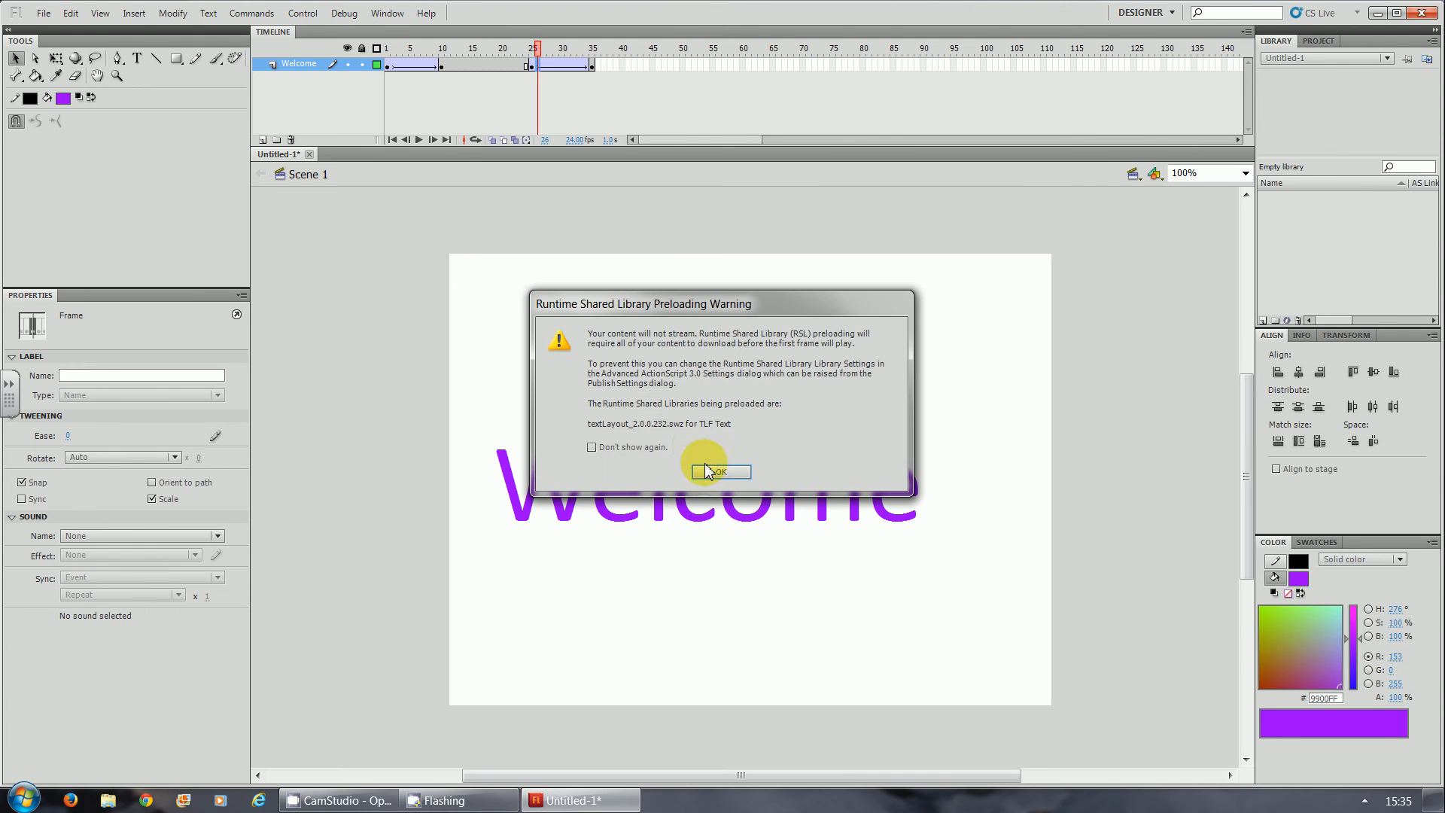
pyautogui.click(638, 449)
pyautogui.click(704, 470)
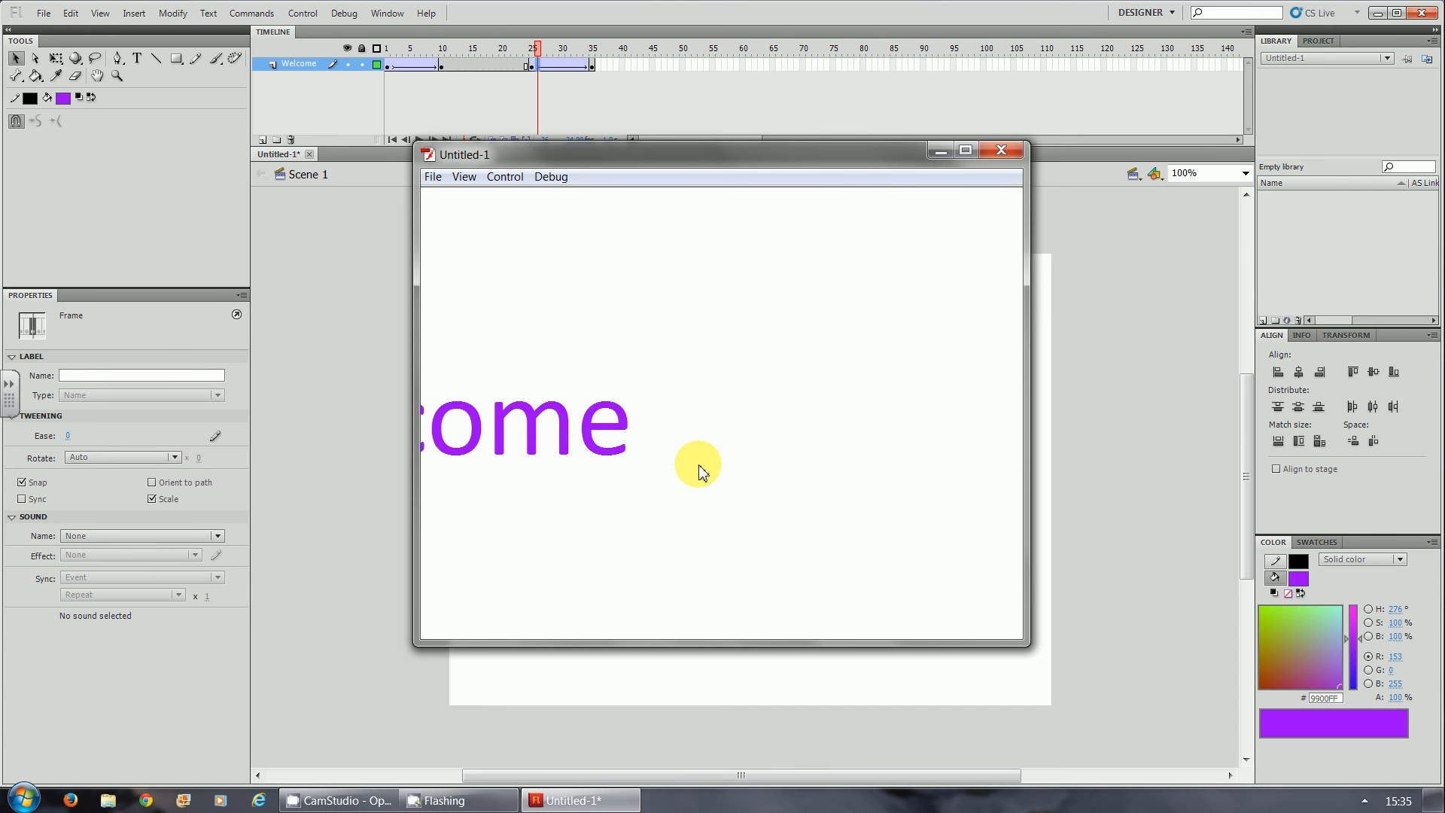
pyautogui.click(995, 151)
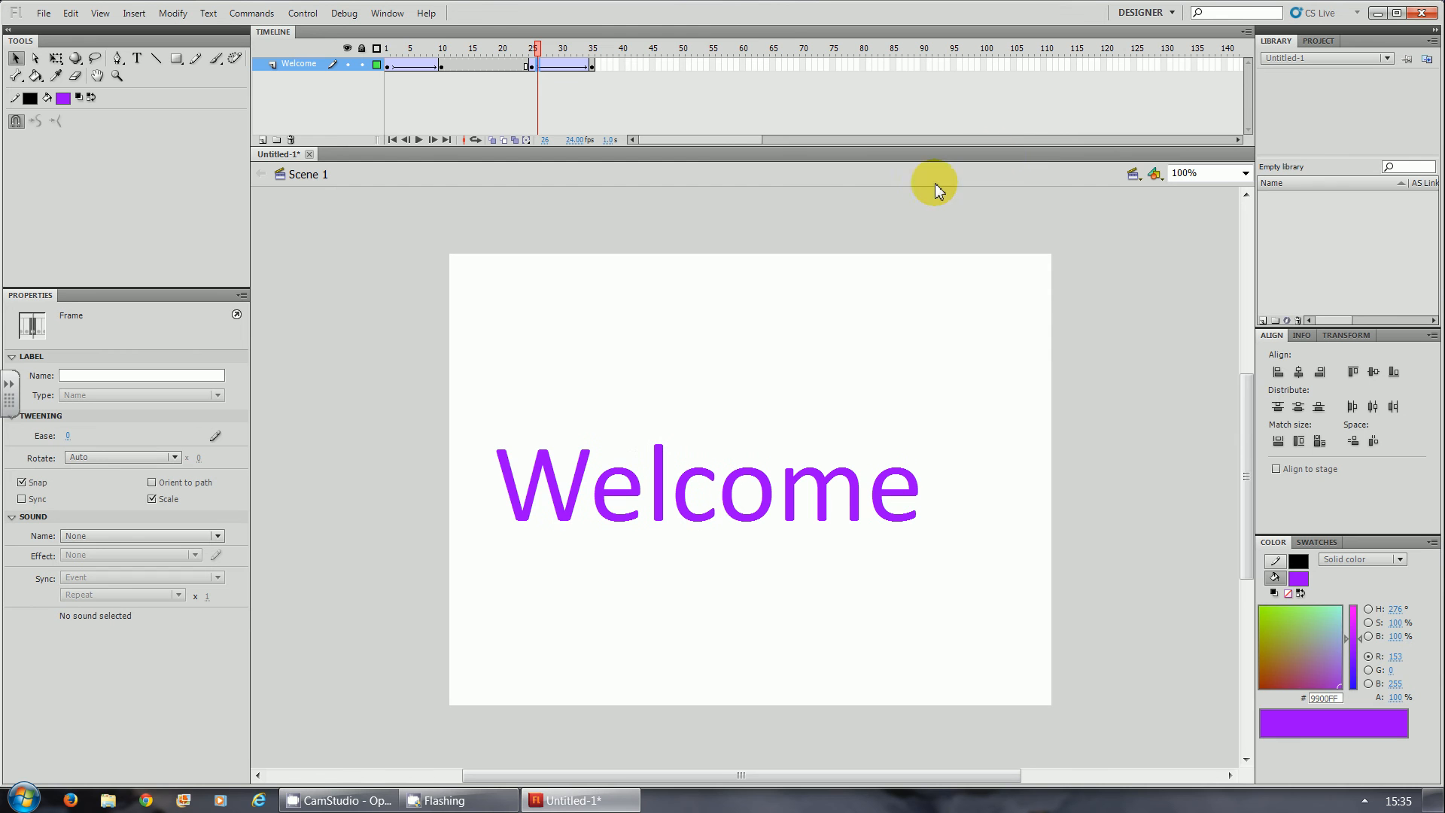
# - Apply an Alpha colour effect of 0% to the Welcome text at frame 1
pyautogui.click(387, 69)
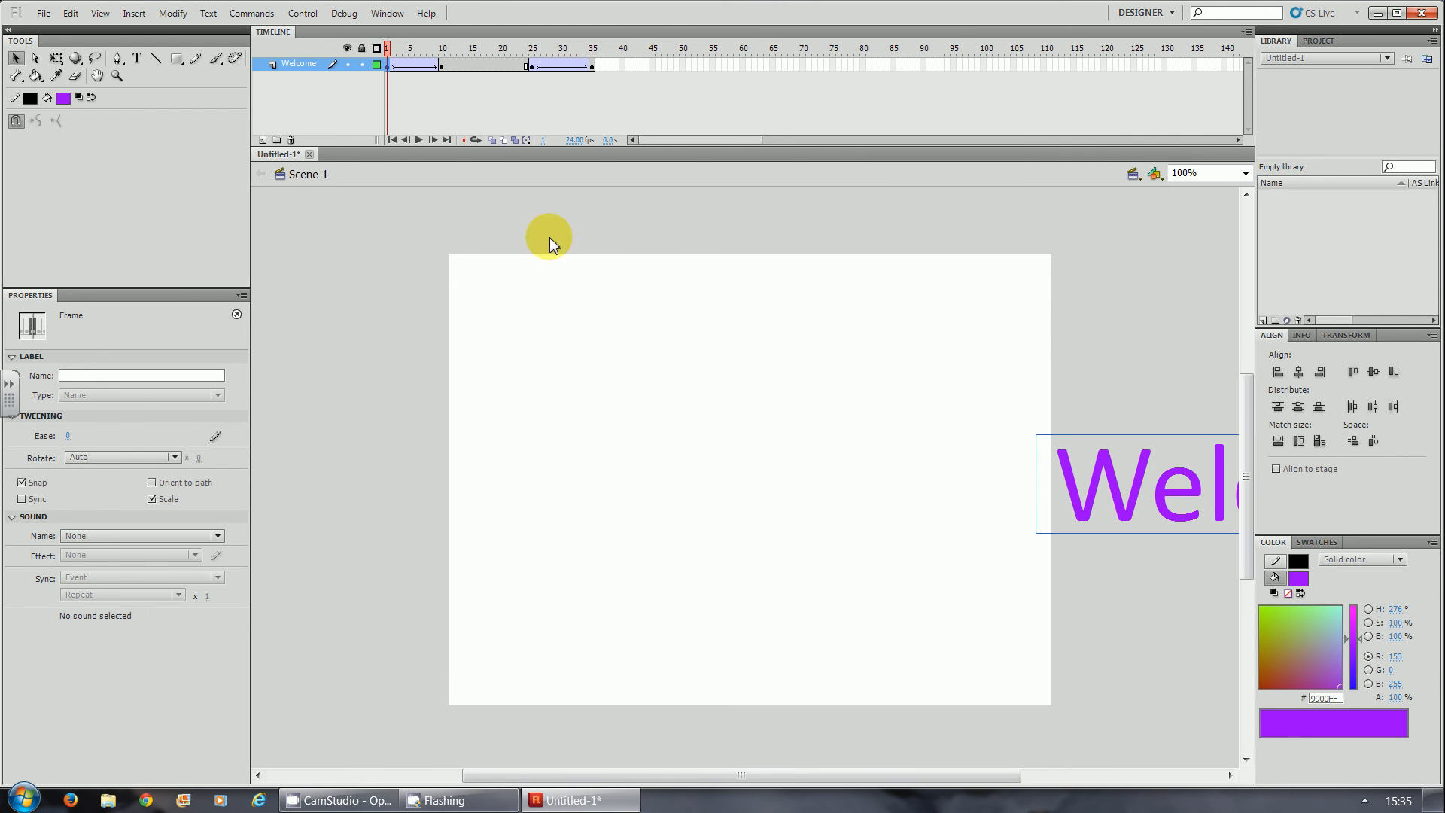
pyautogui.click(1095, 497)
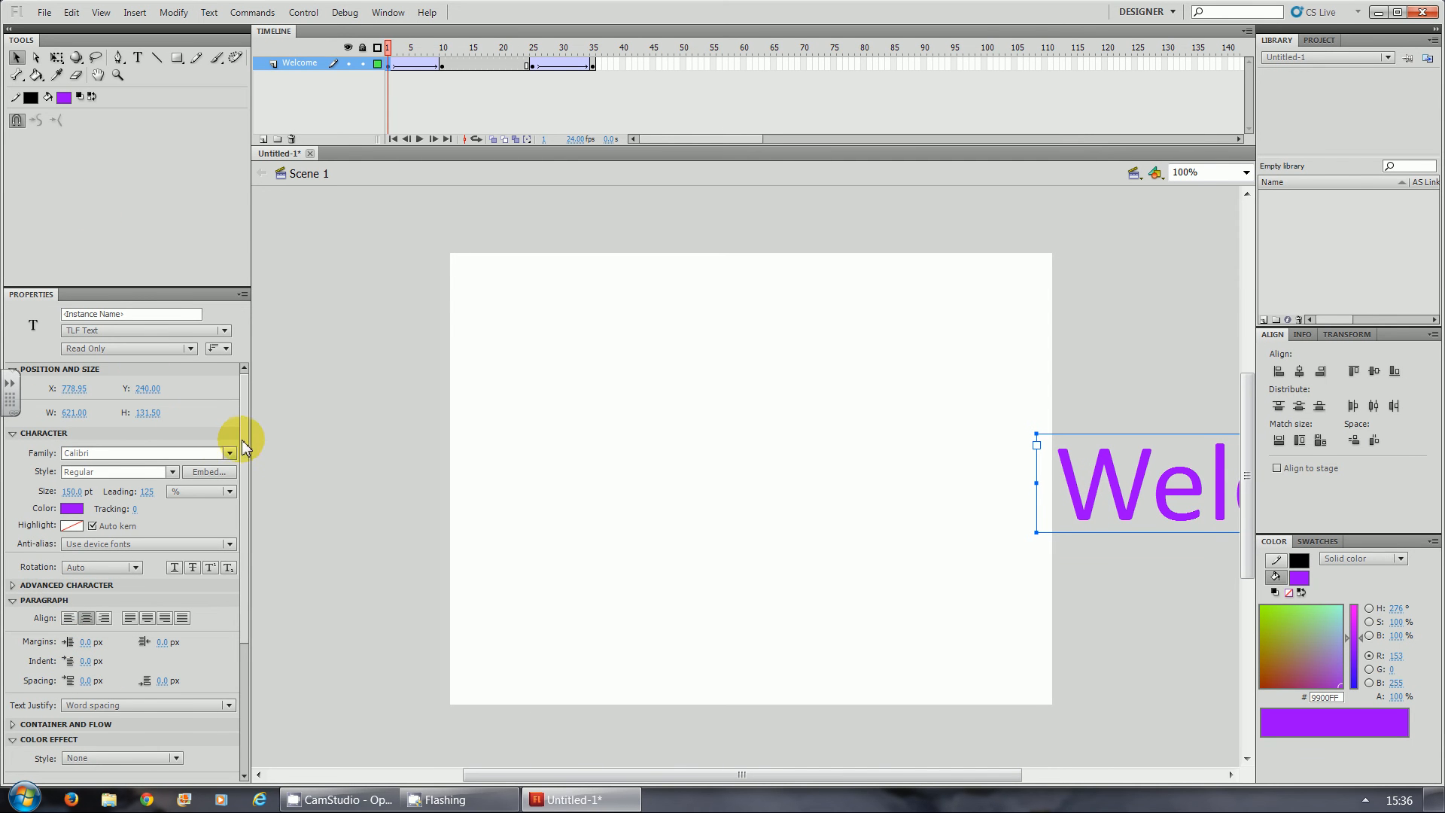
pyautogui.moveTo(242, 447); pyautogui.dragTo(244, 536)
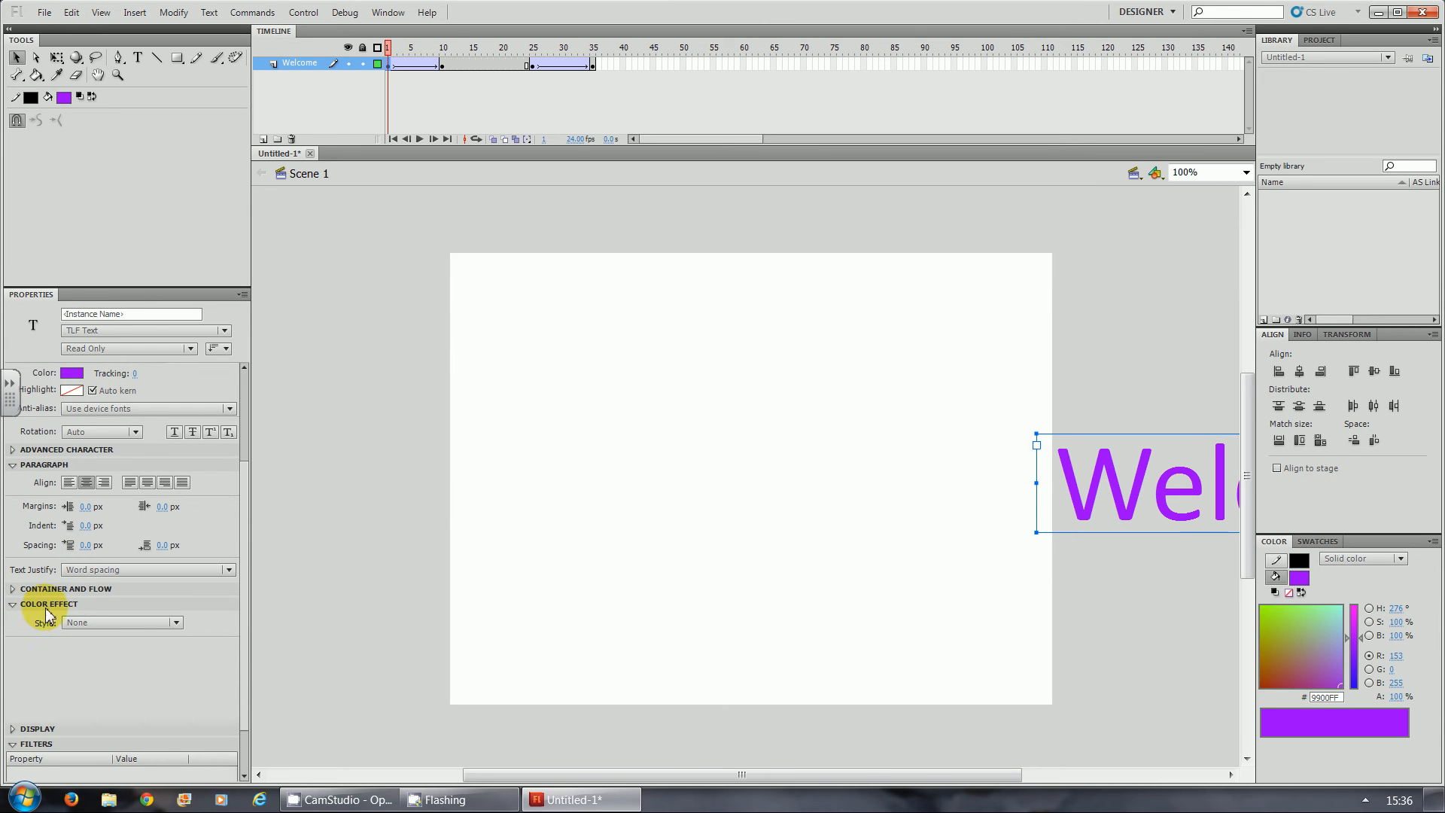
pyautogui.click(92, 623)
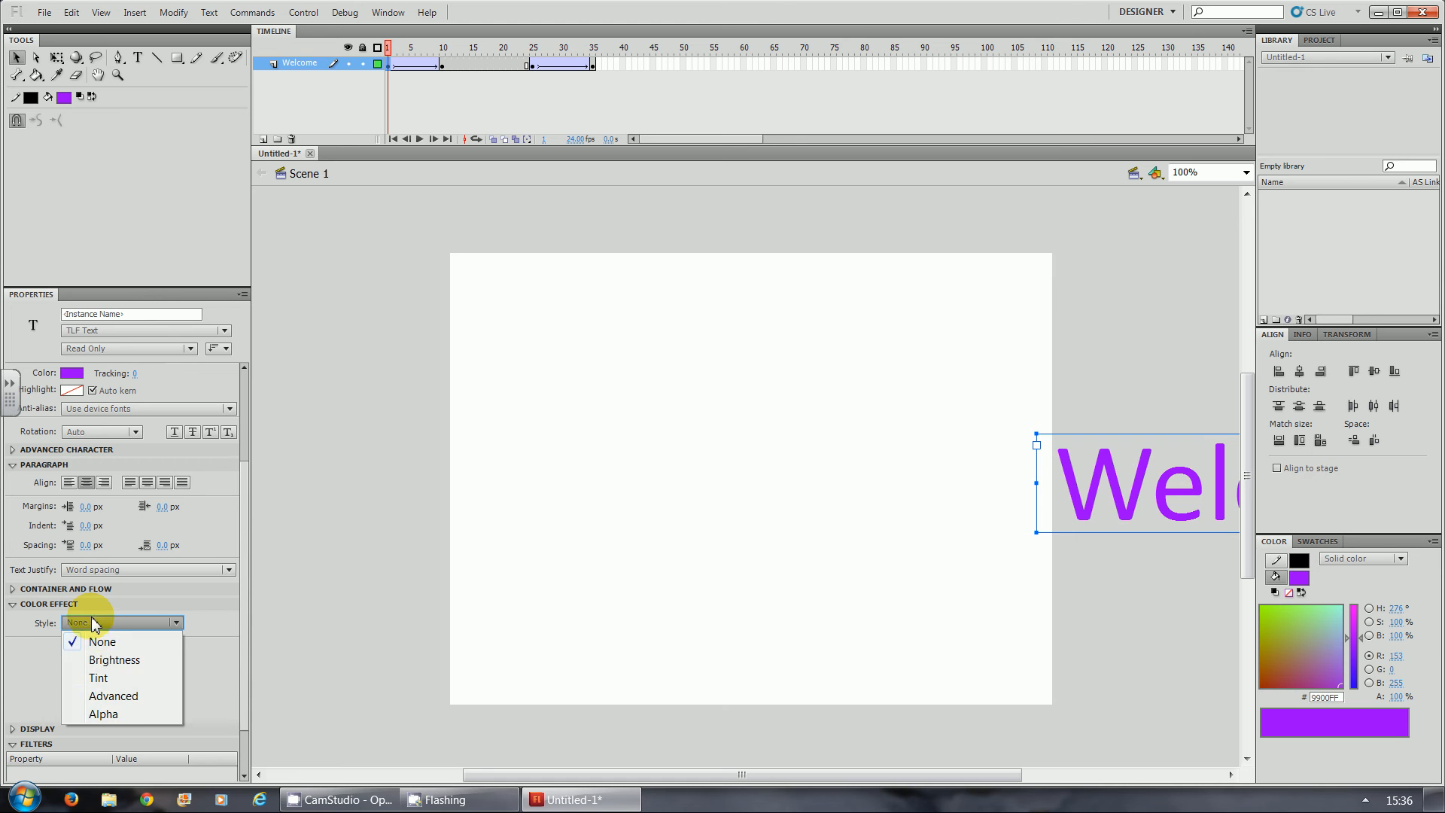
pyautogui.click(120, 714)
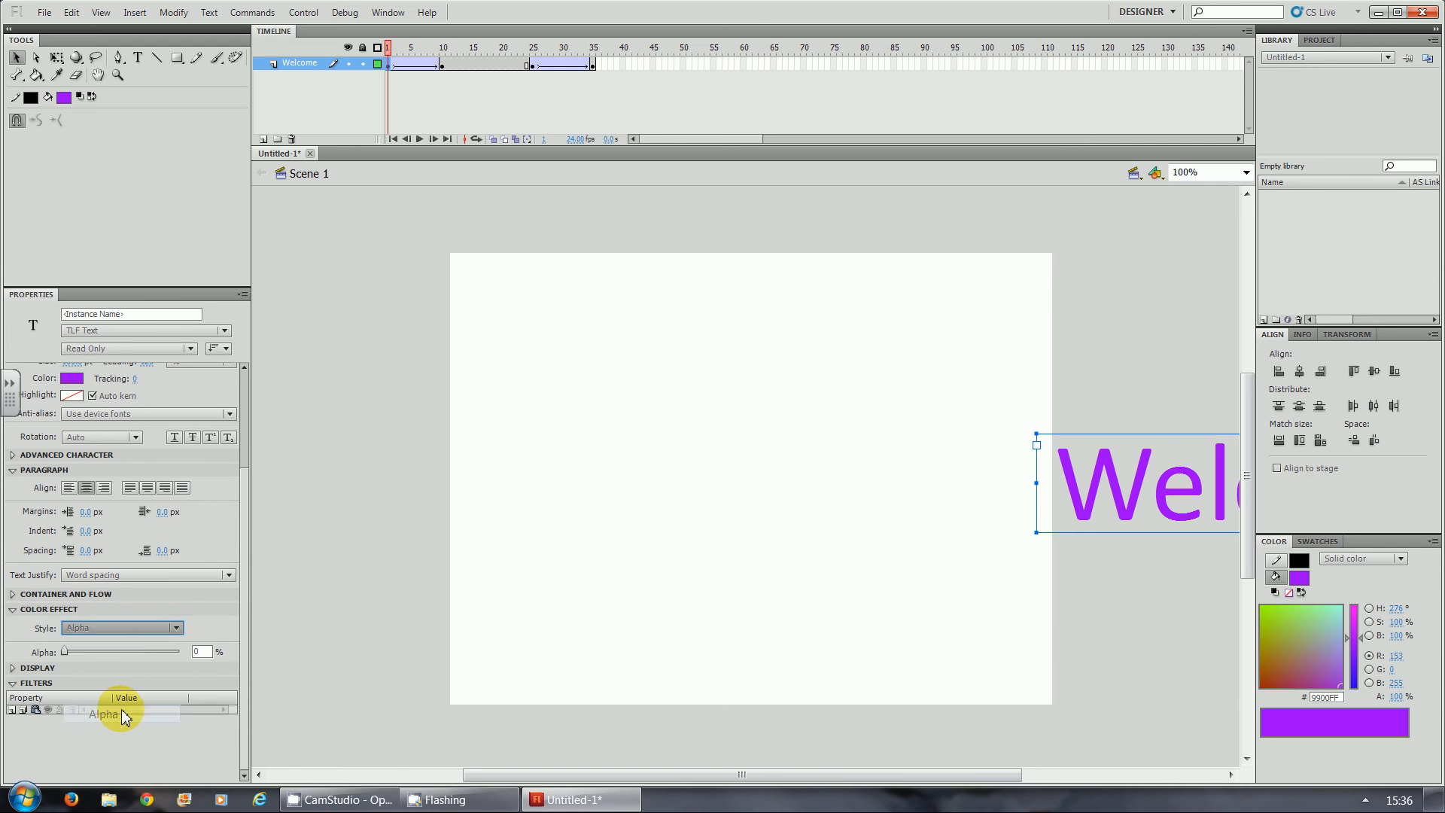
pyautogui.moveTo(203, 660); pyautogui.dragTo(68, 659)
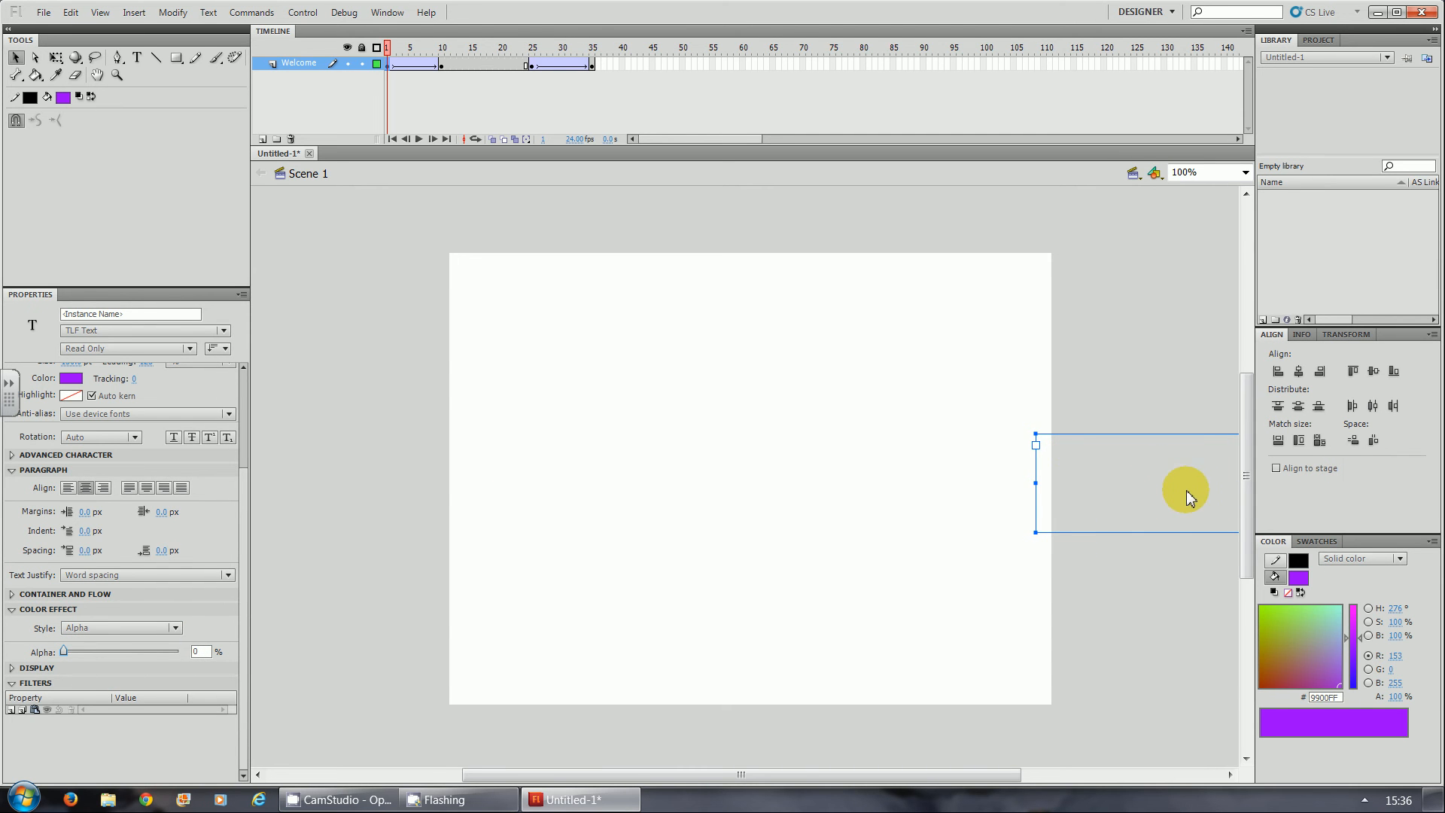
# - Apply an Alpha colour effect of 0% to the Welcome text at frame 35
pyautogui.click(592, 66)
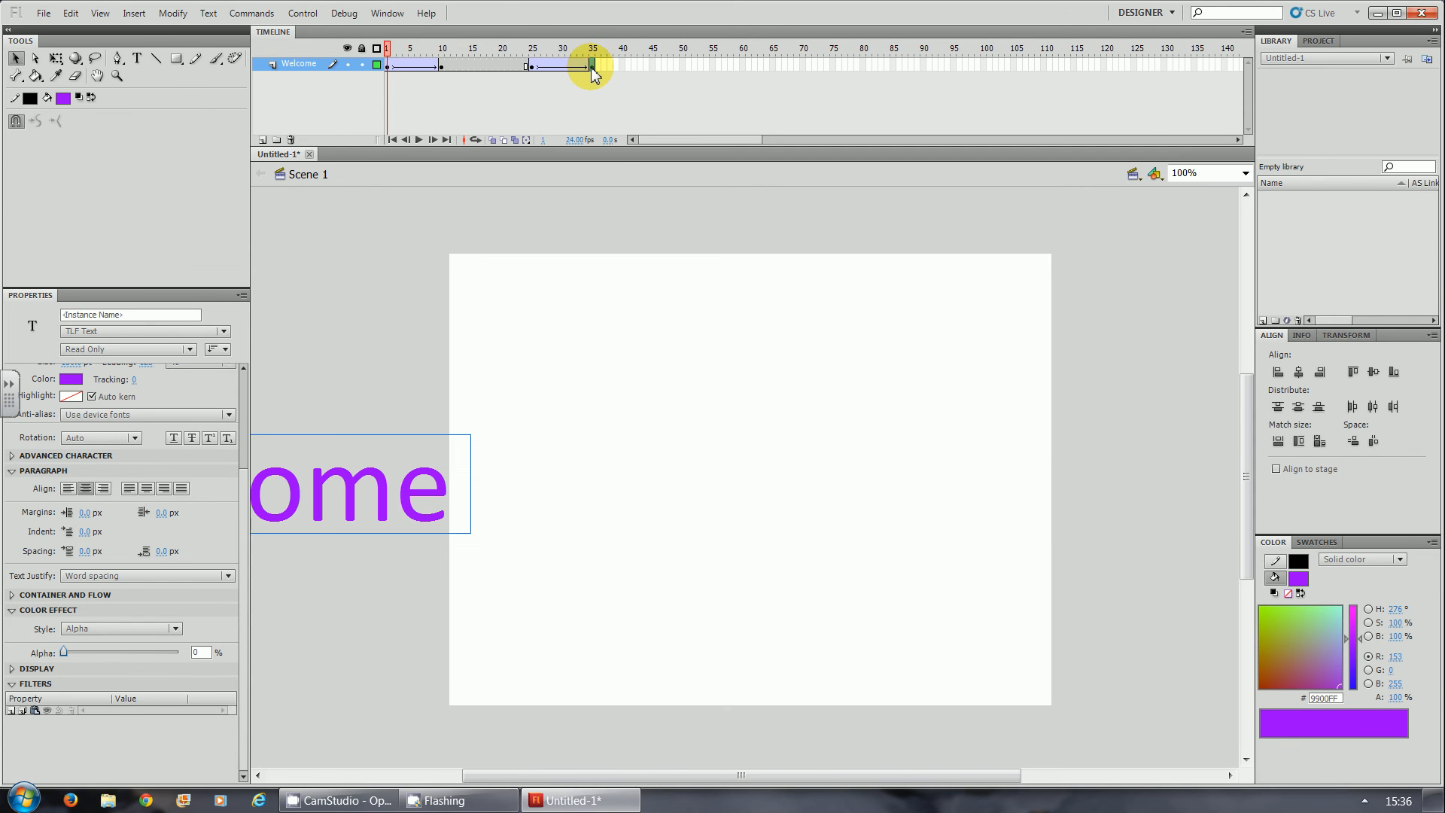
pyautogui.click(438, 500)
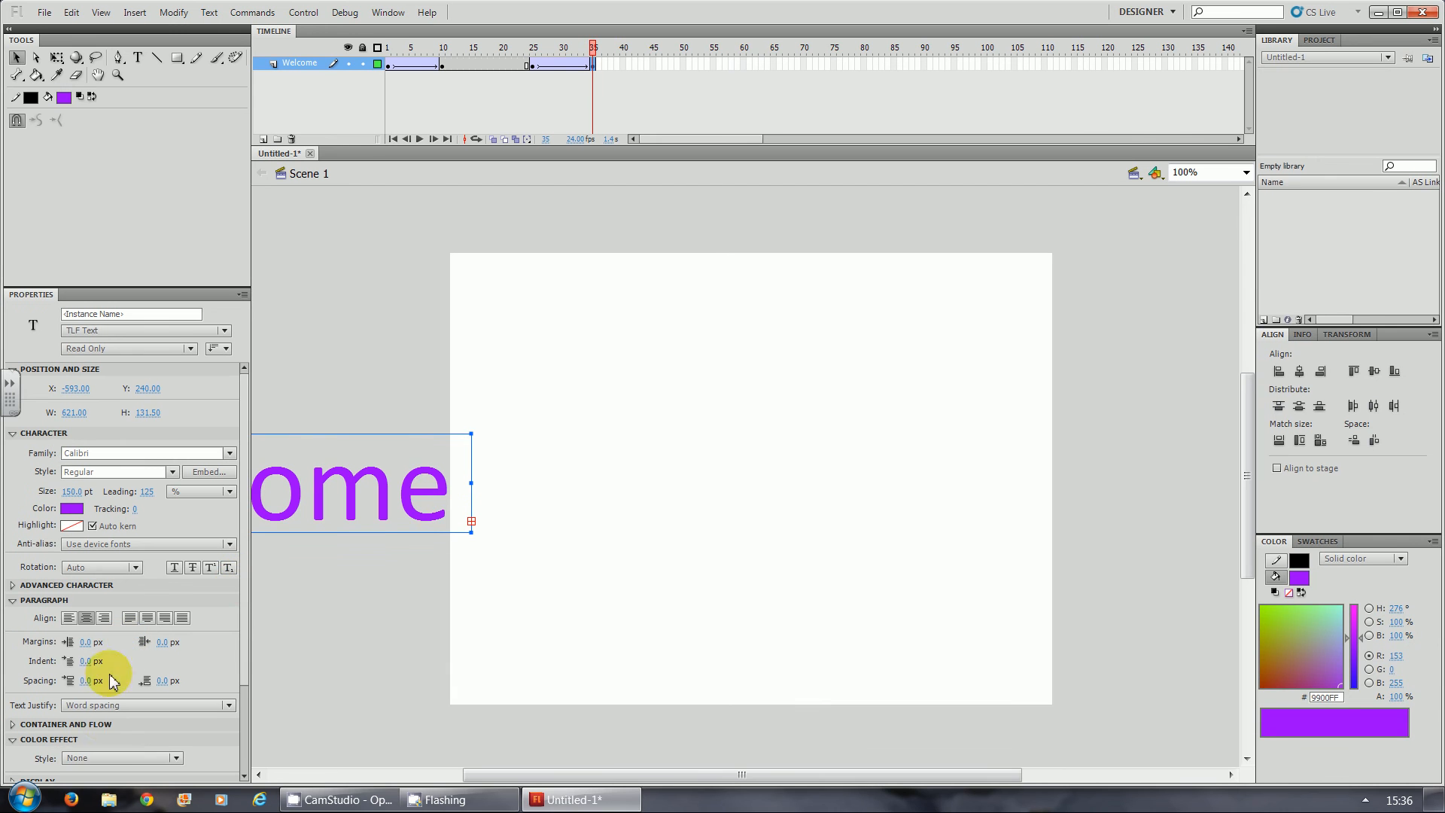
pyautogui.click(101, 754)
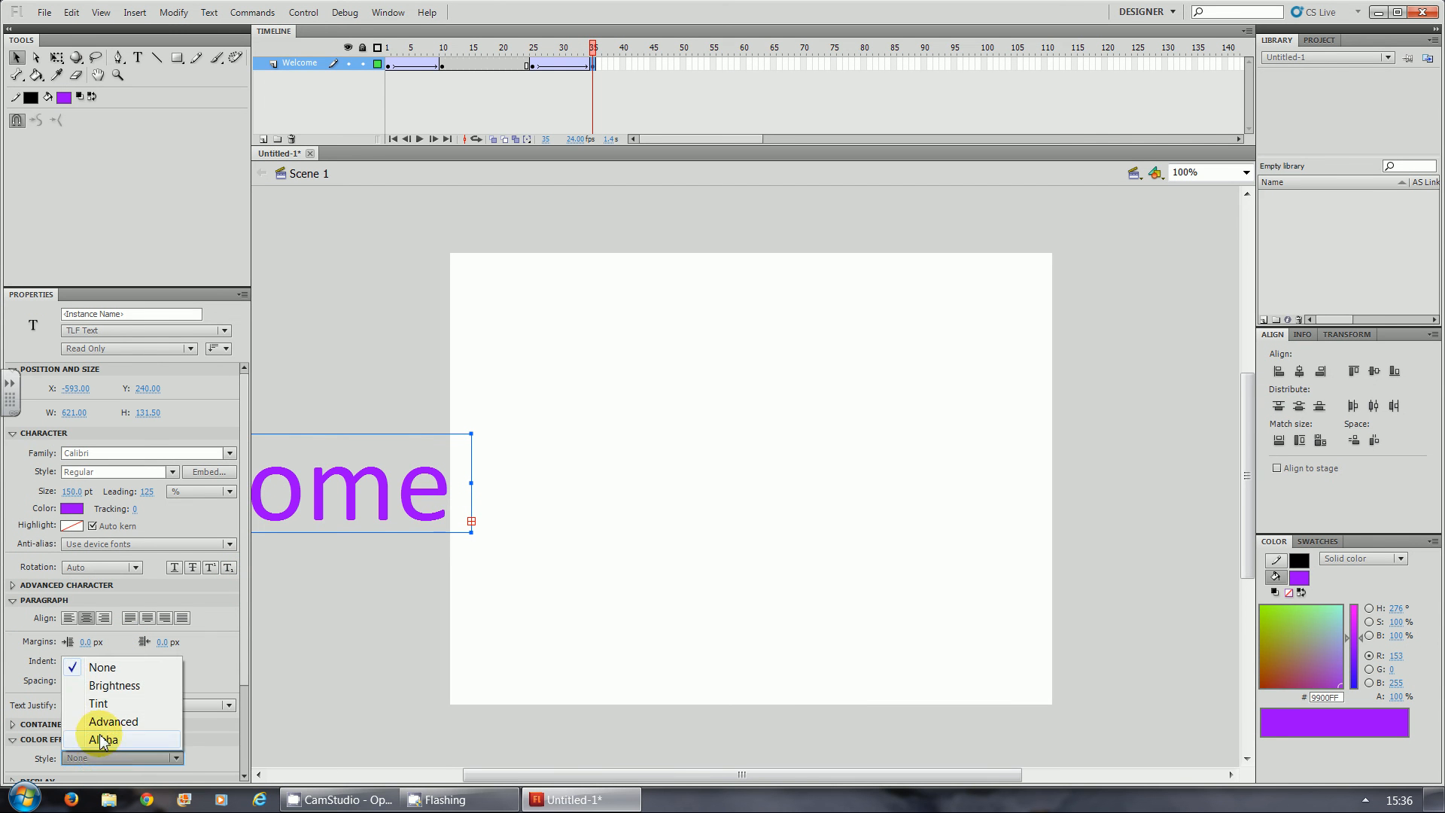
pyautogui.click(116, 741)
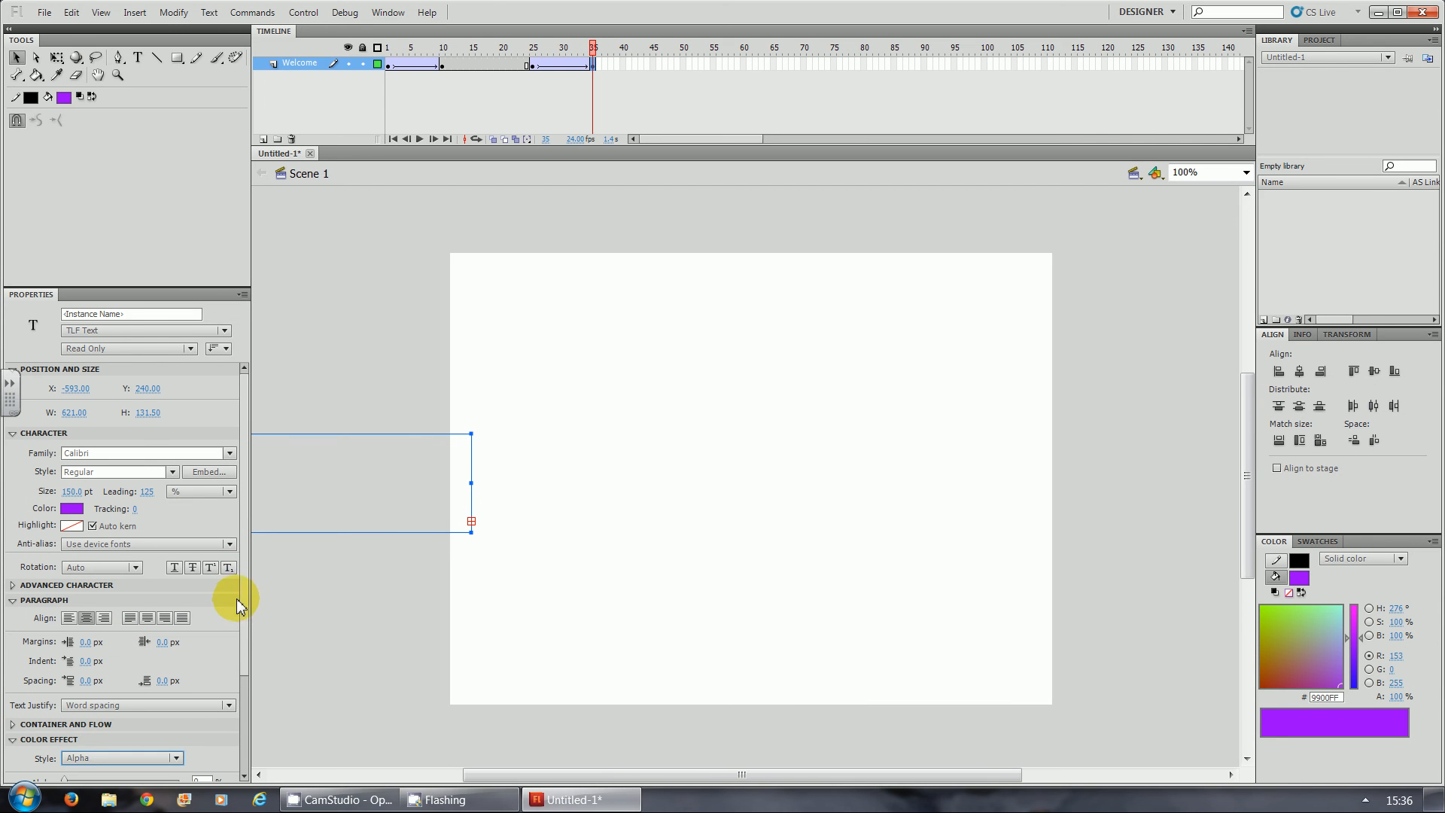
pyautogui.moveTo(242, 600); pyautogui.dragTo(245, 653)
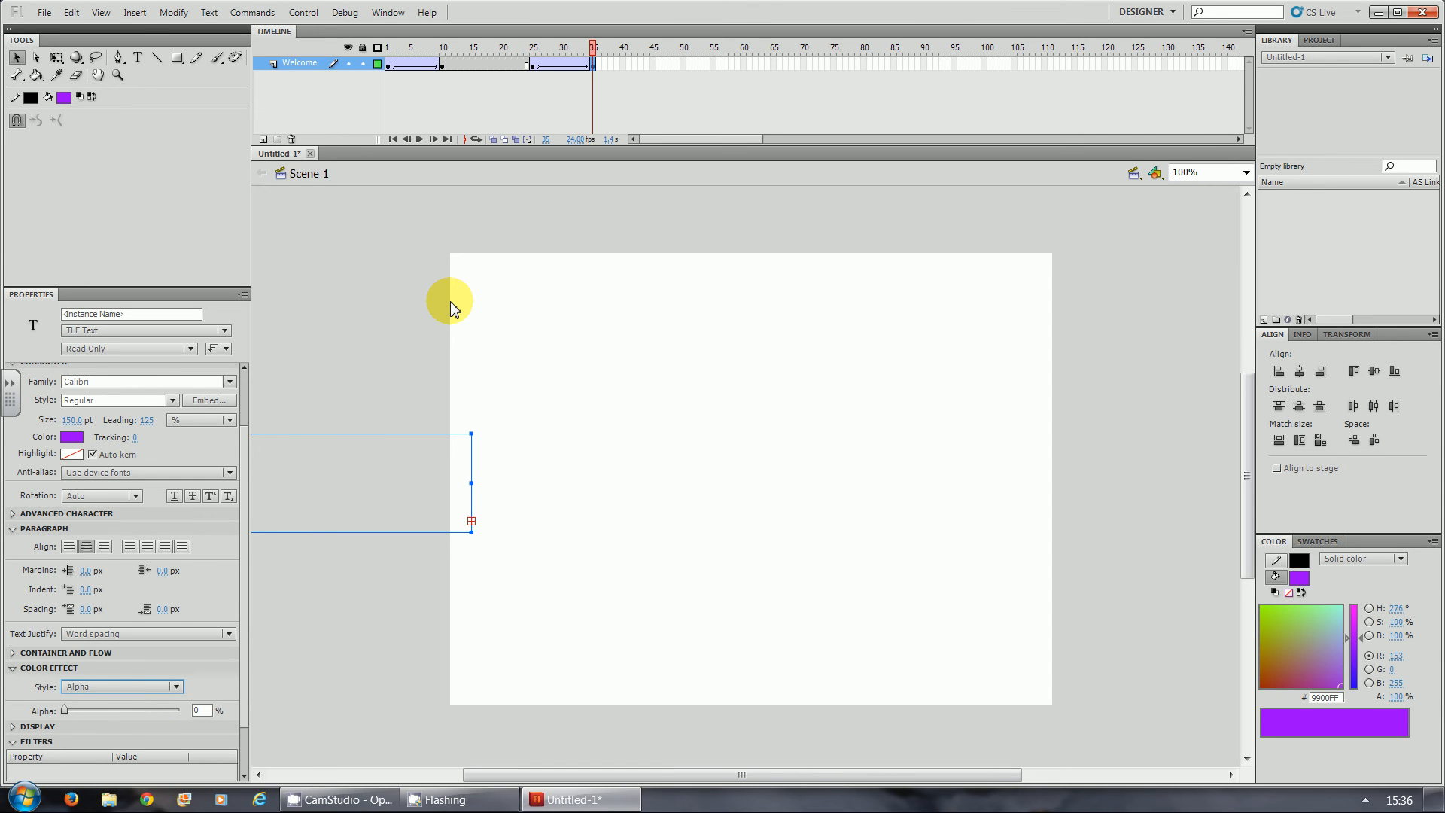
# - Test the movie to watch the Welcome text fade while sliding in and out, and close the preview
pyautogui.hotkey('ctrl', 'Return')
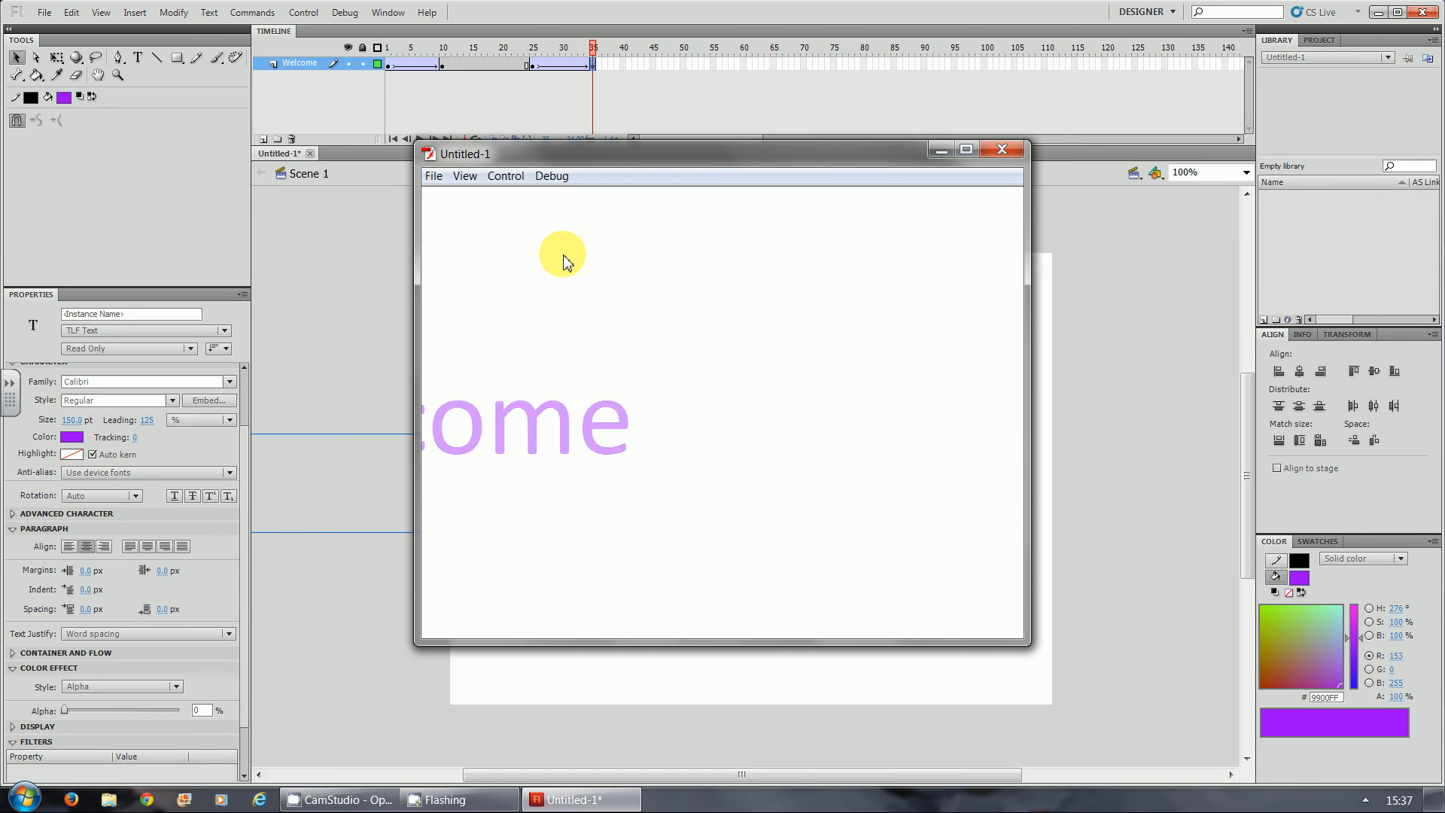
pyautogui.click(999, 157)
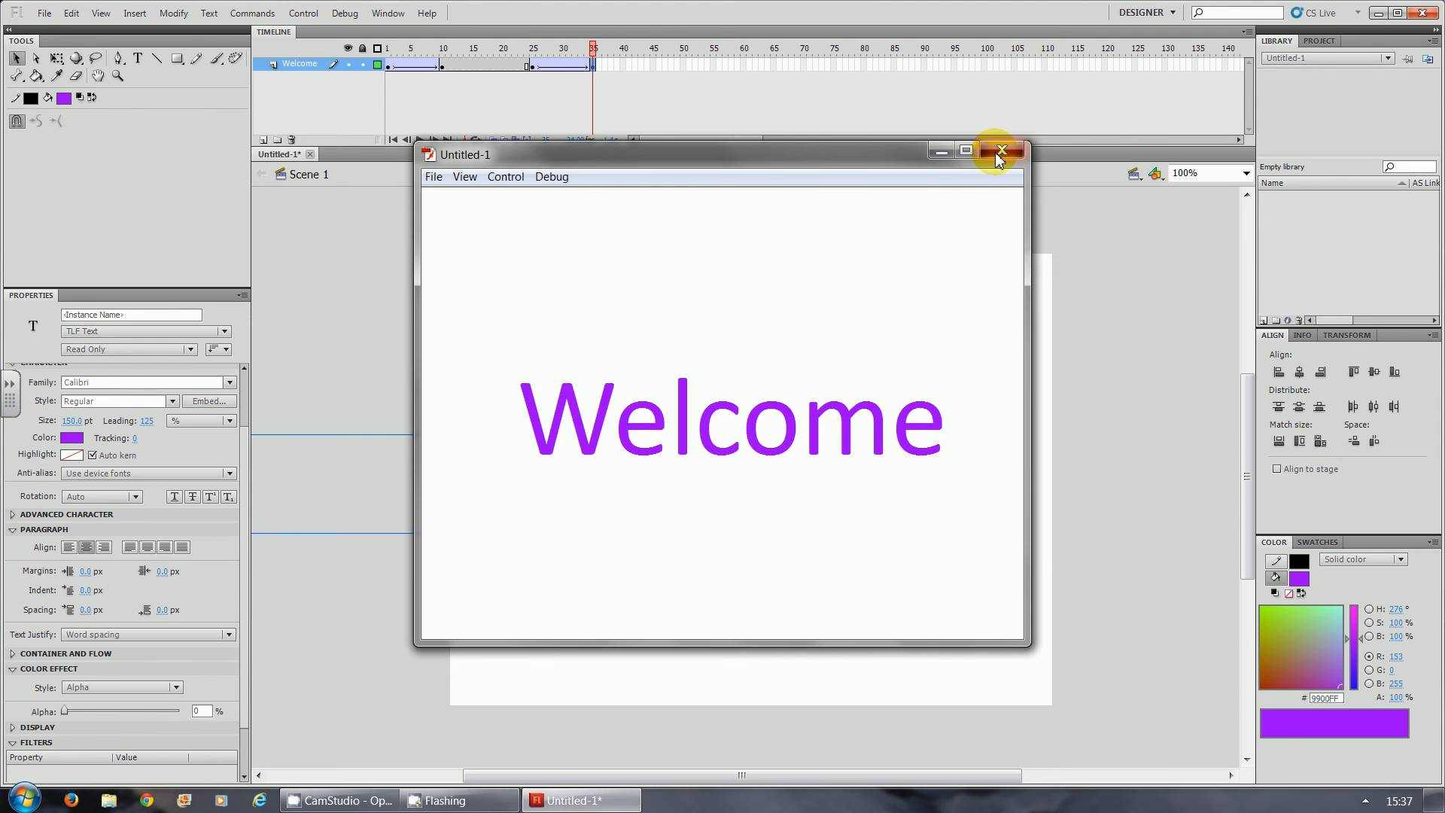
# - Add a new layer named TO and place it below the Welcome layer
pyautogui.click(263, 141)
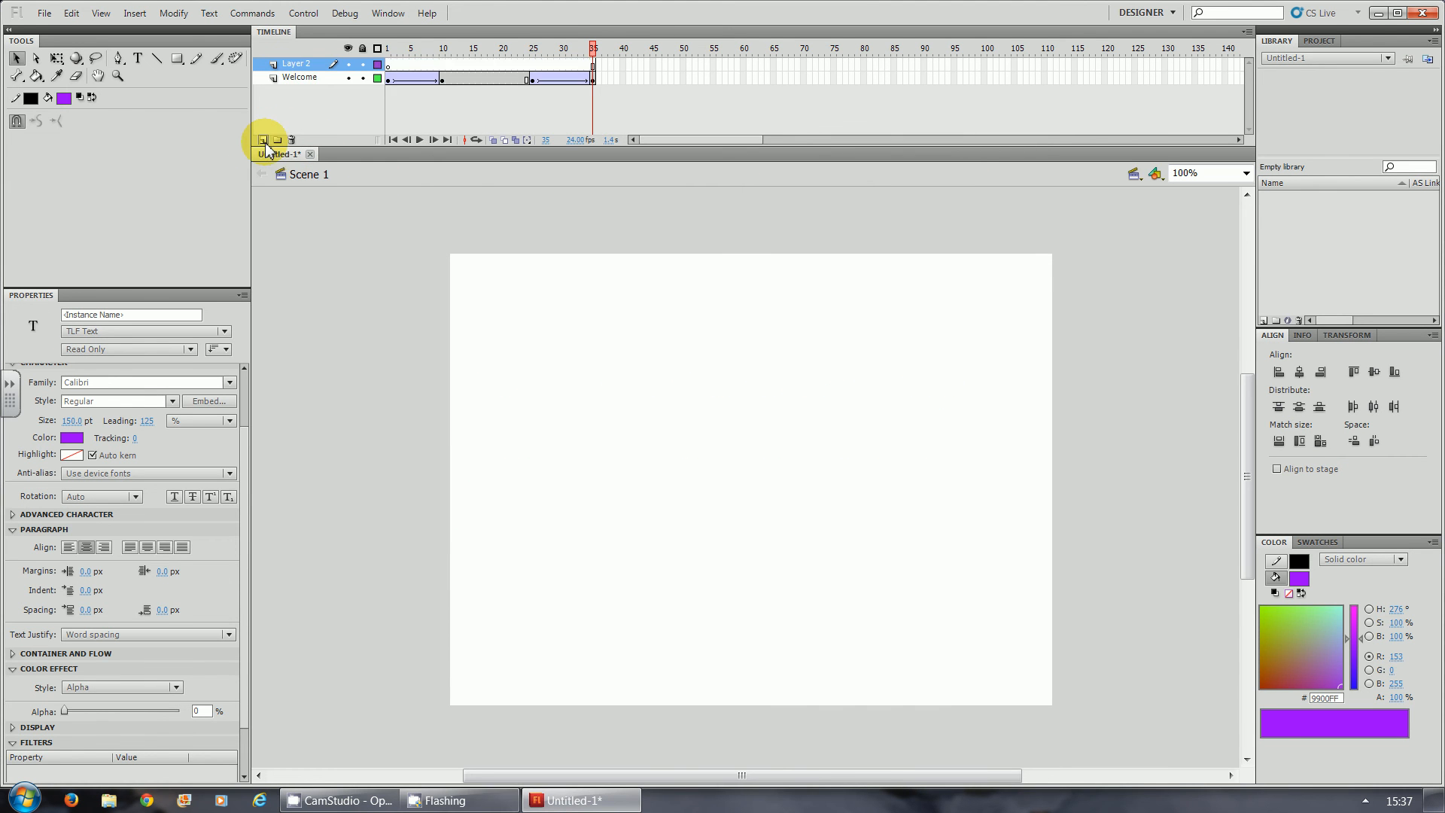
pyautogui.click(298, 67)
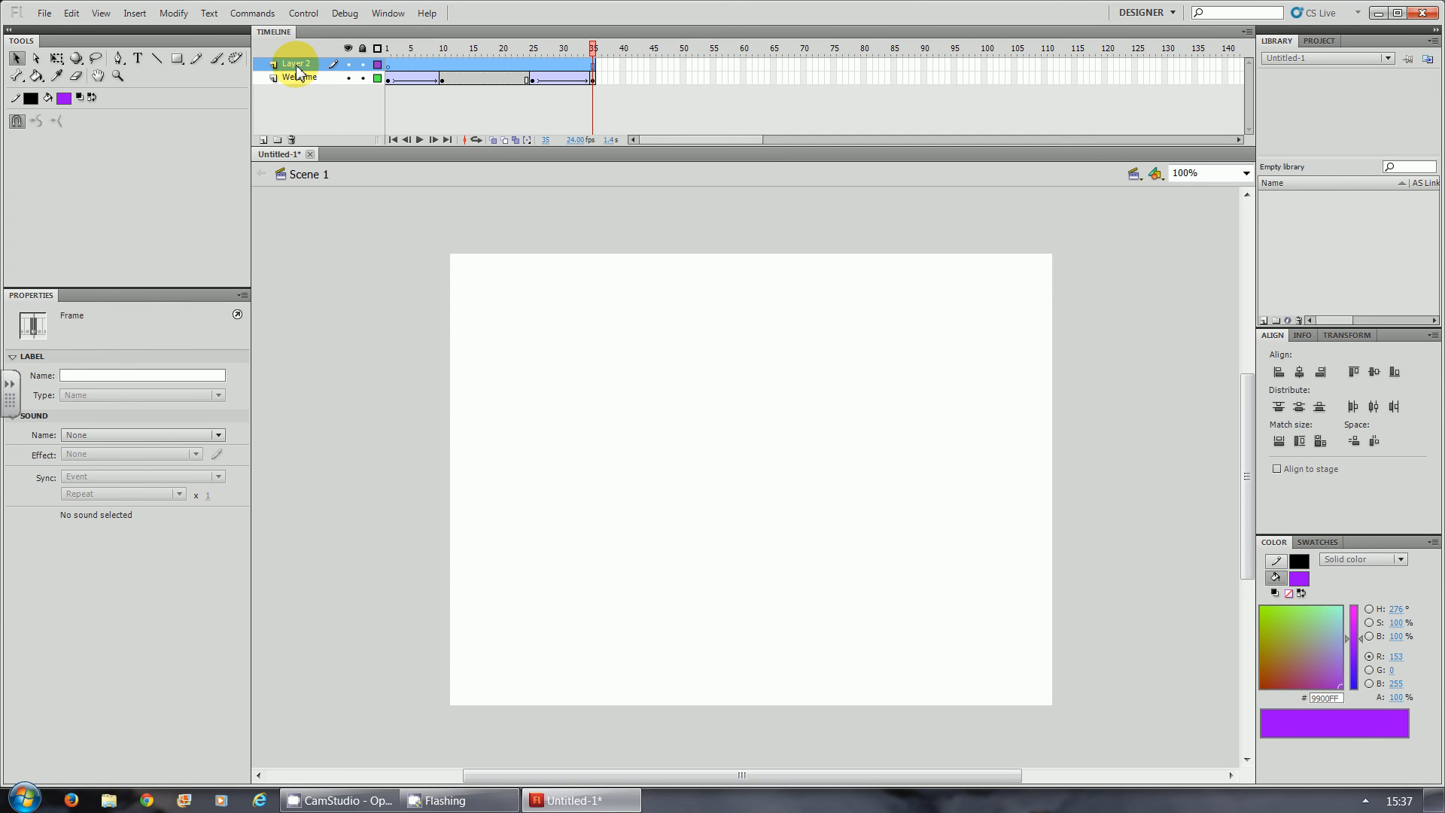
pyautogui.doubleClick(297, 66)
pyautogui.write('TO')
pyautogui.press('Return')
pyautogui.moveTo(295, 66); pyautogui.dragTo(293, 95)
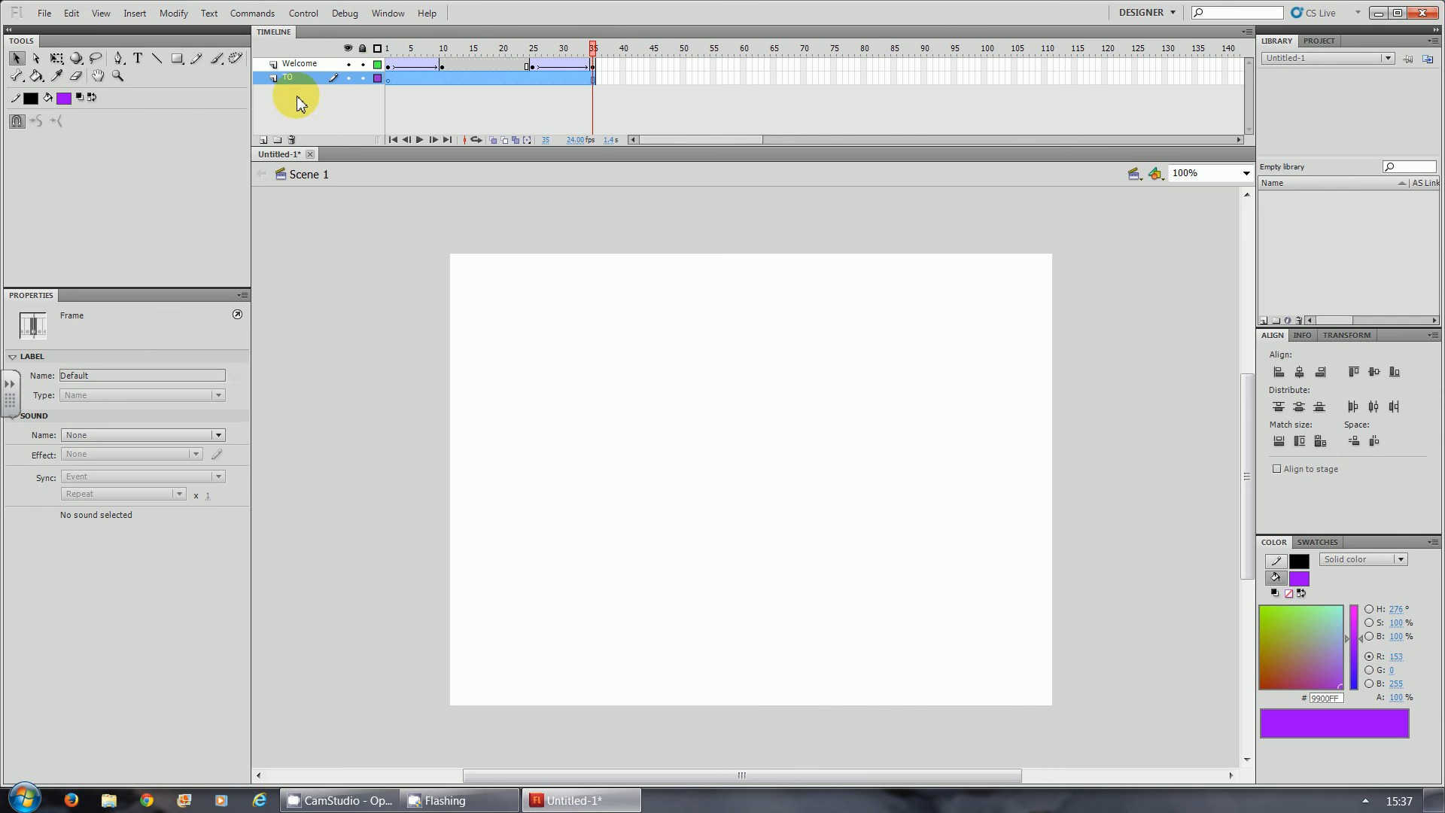
# - Insert a keyframe at frame 35 of the TO layer and add the text "TO" at 250 pt in a box about 389 px wide
pyautogui.click(388, 78)
pyautogui.click(389, 79)
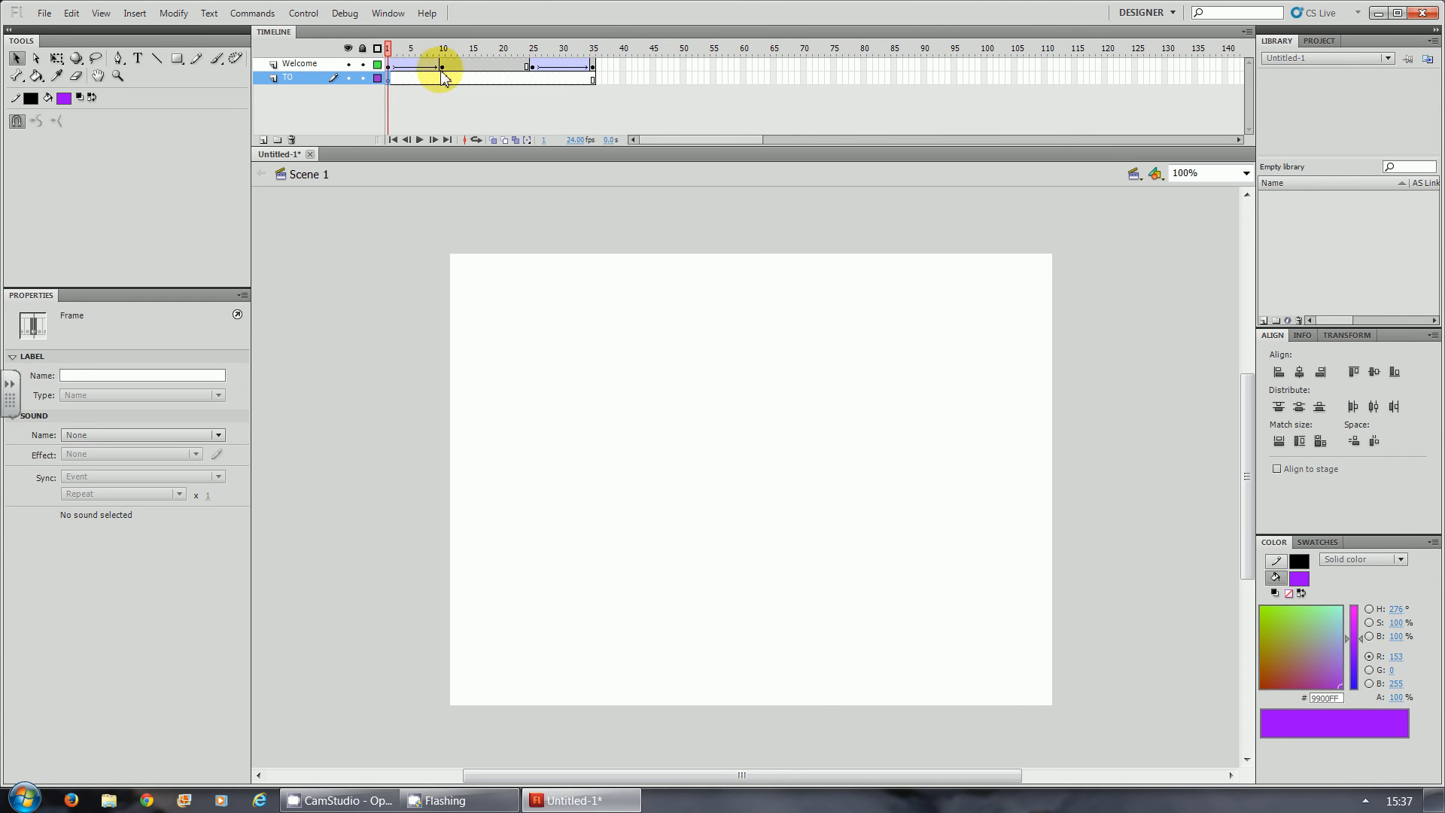
pyautogui.click(593, 80)
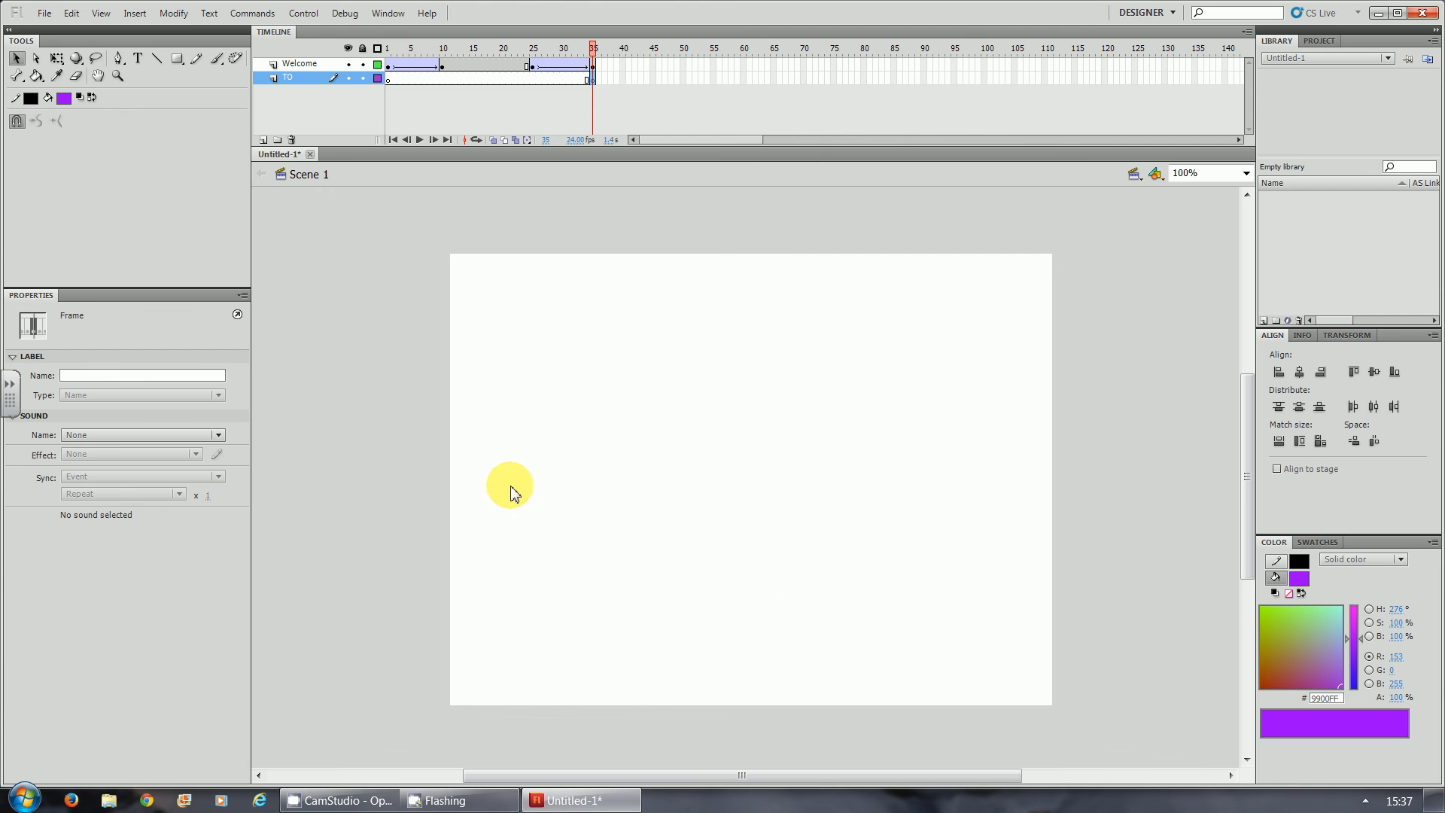
pyautogui.click(139, 58)
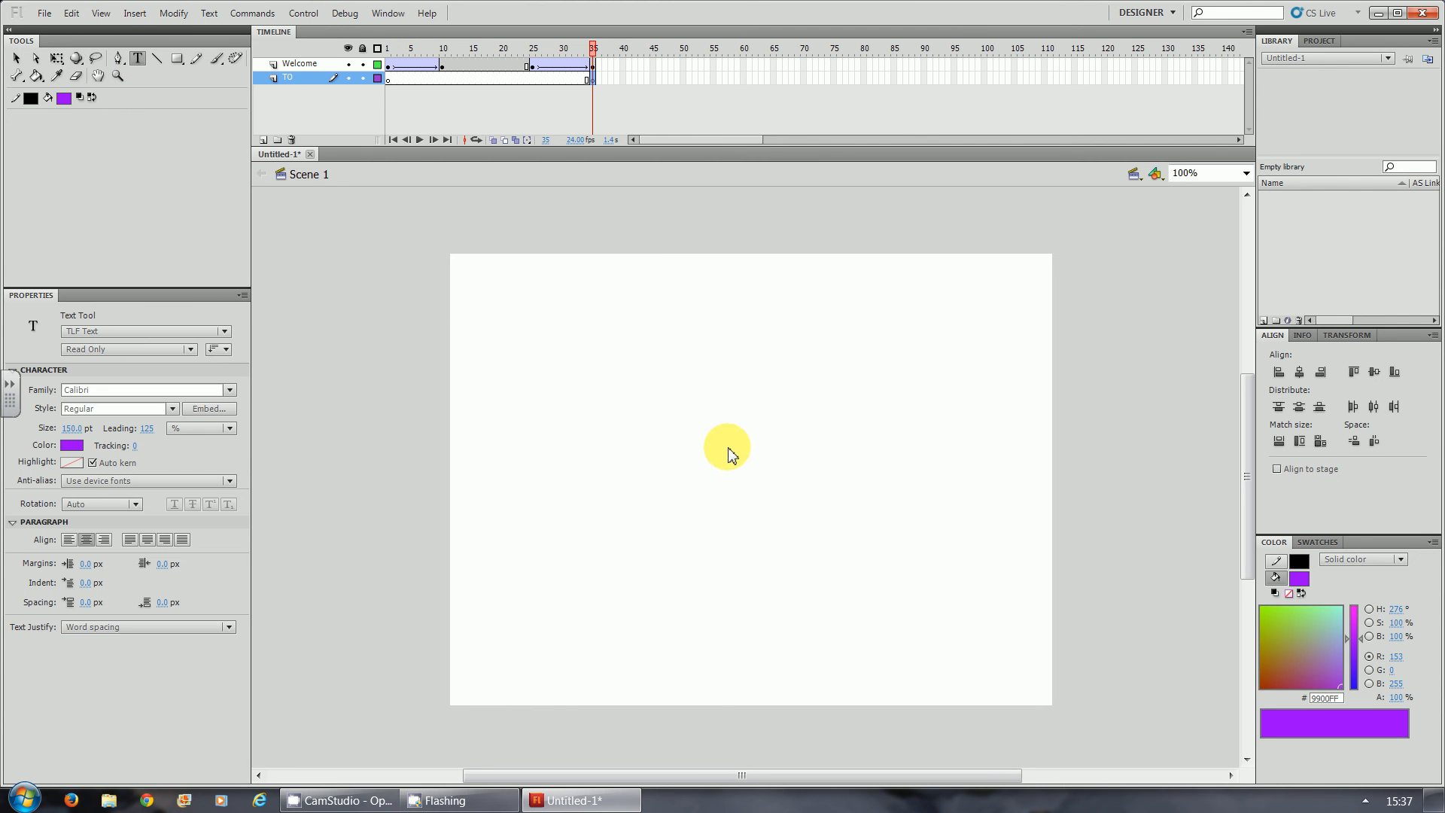
pyautogui.moveTo(649, 414); pyautogui.dragTo(941, 582)
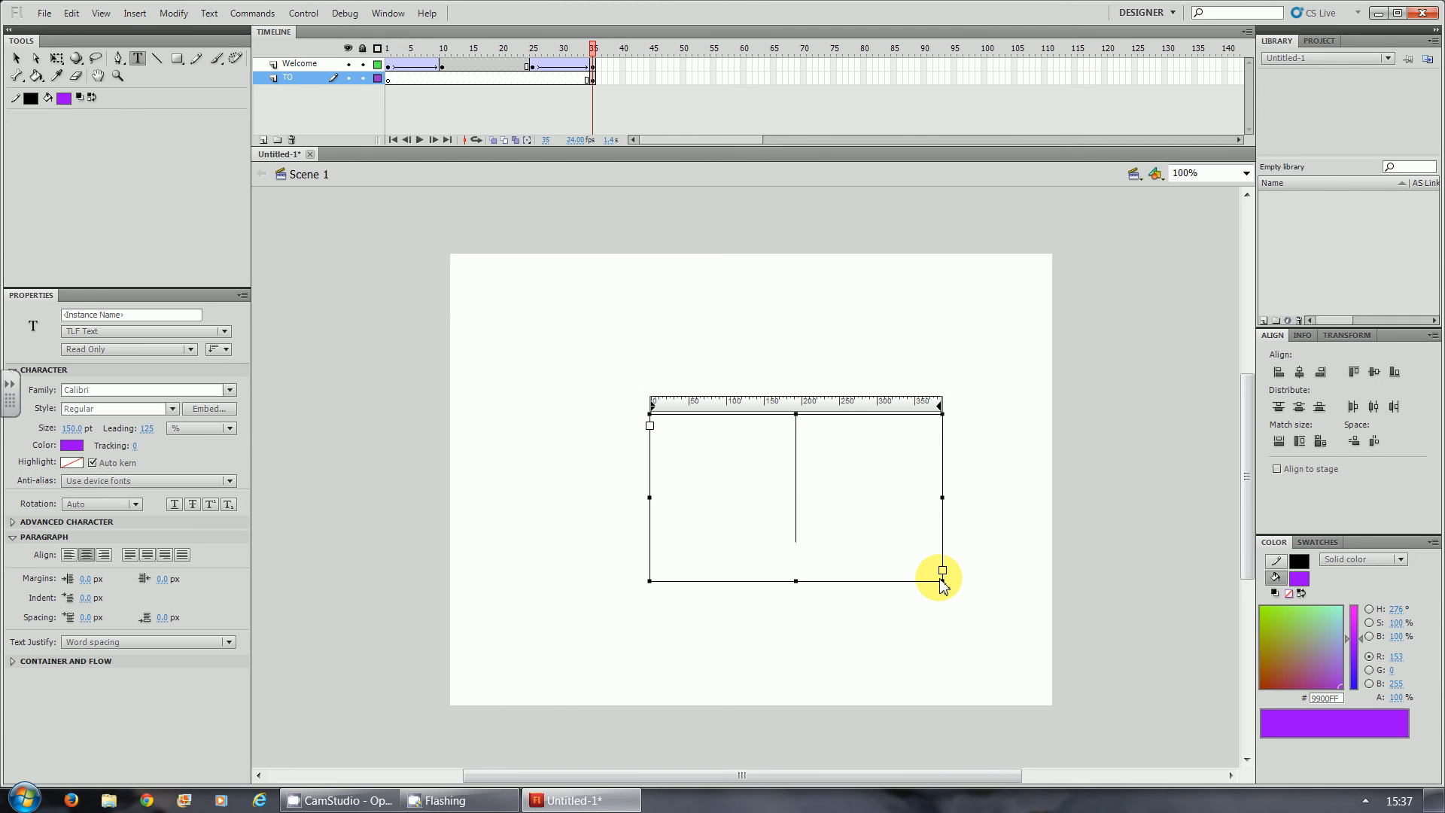
pyautogui.write('TO')
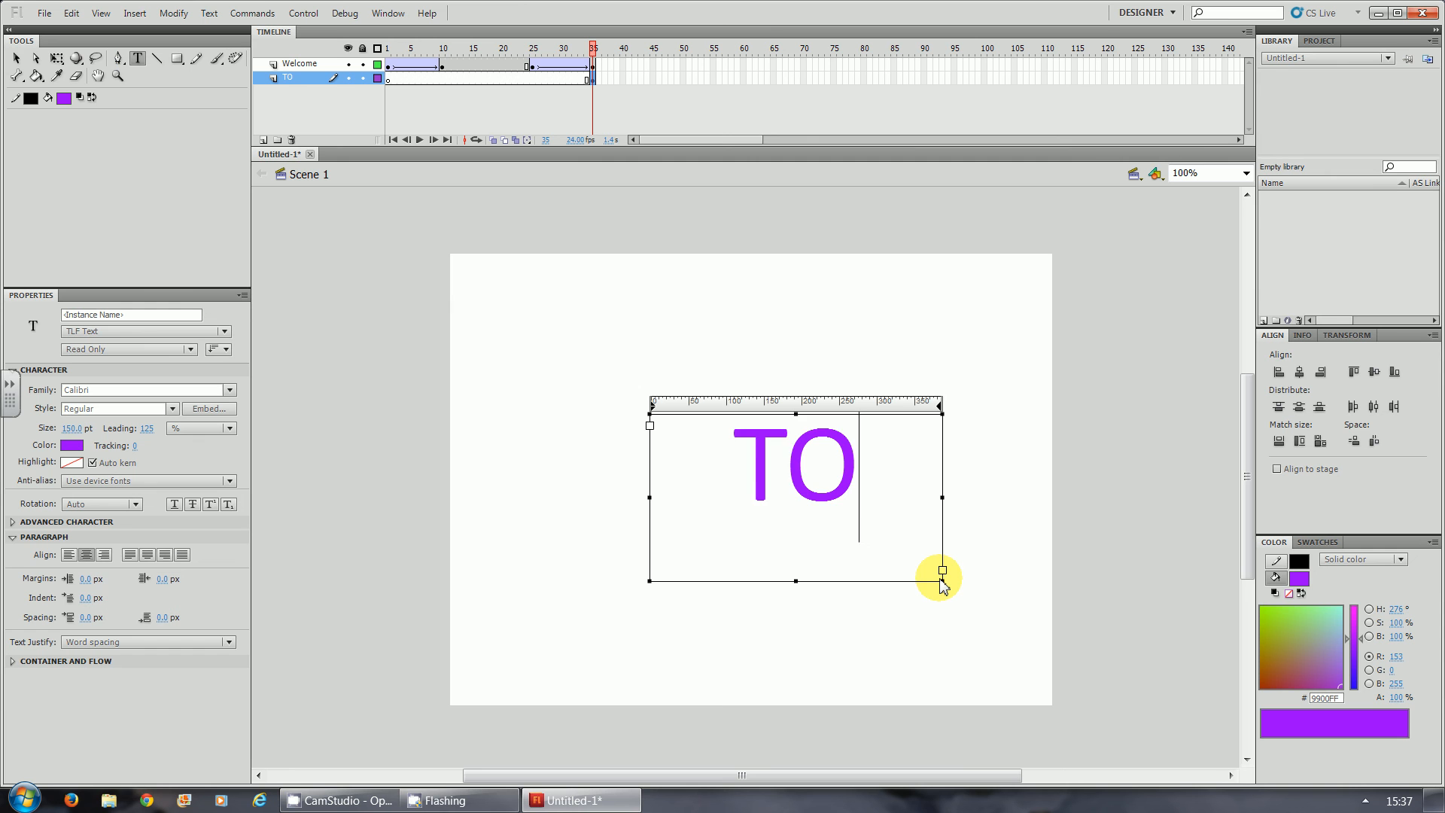
pyautogui.hotkey('ctrl', 'a')
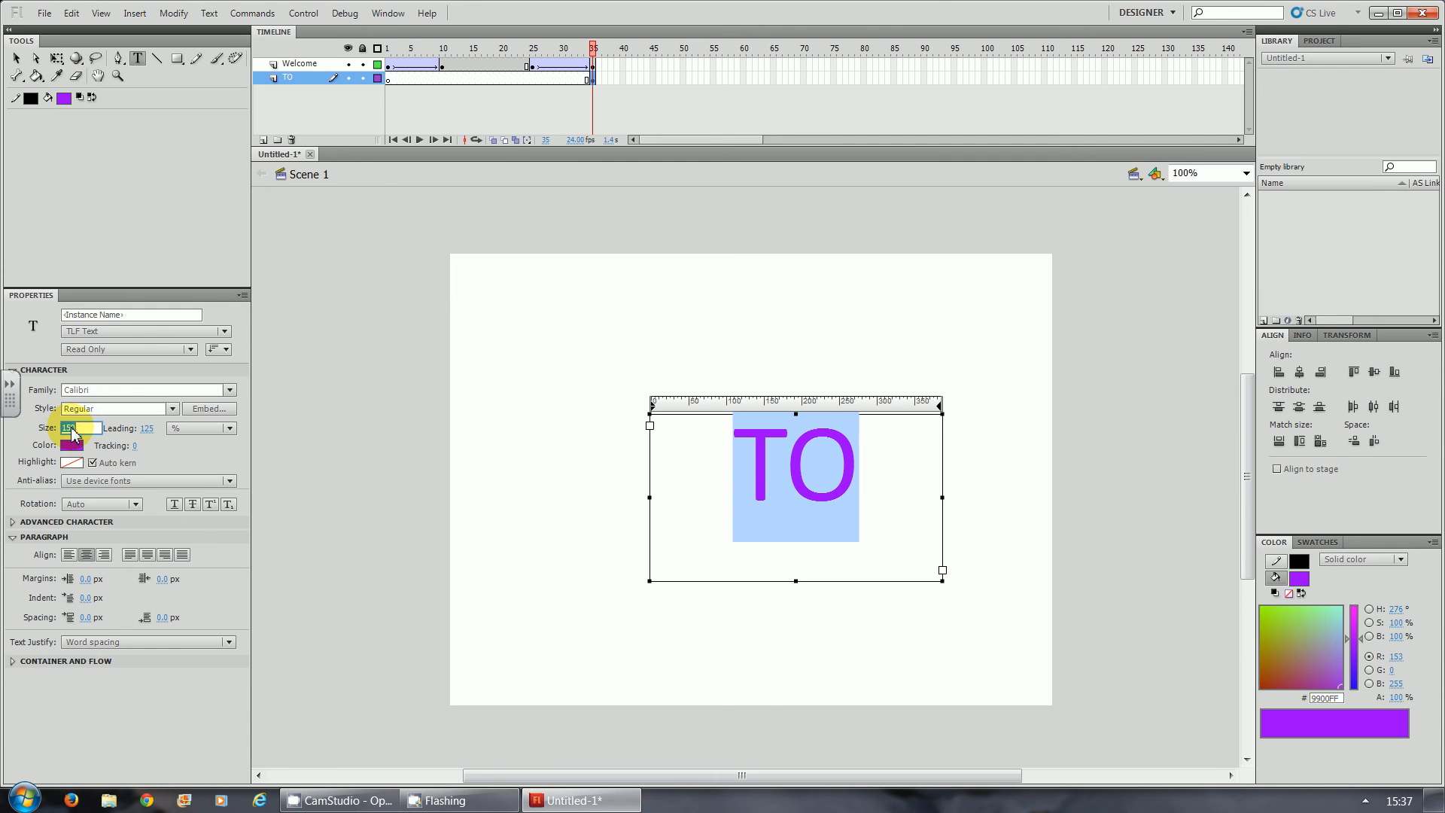
pyautogui.press('Return')
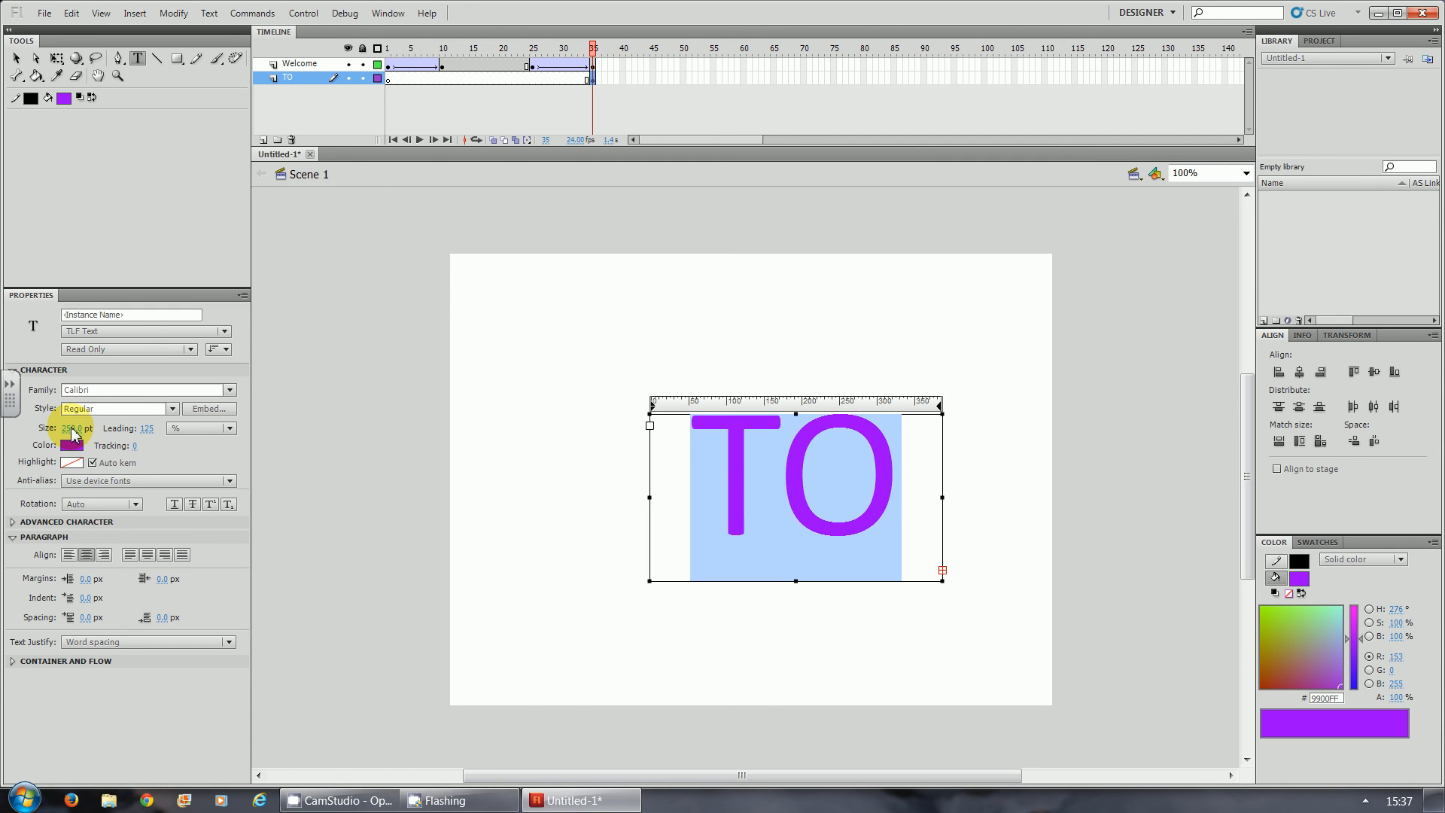
# - Move the TO text to the middle of the stage (X about 211, Y about 193) and colour it blue (#0000FF)
pyautogui.click(16, 58)
pyautogui.moveTo(832, 525); pyautogui.dragTo(790, 526)
pyautogui.click(70, 537)
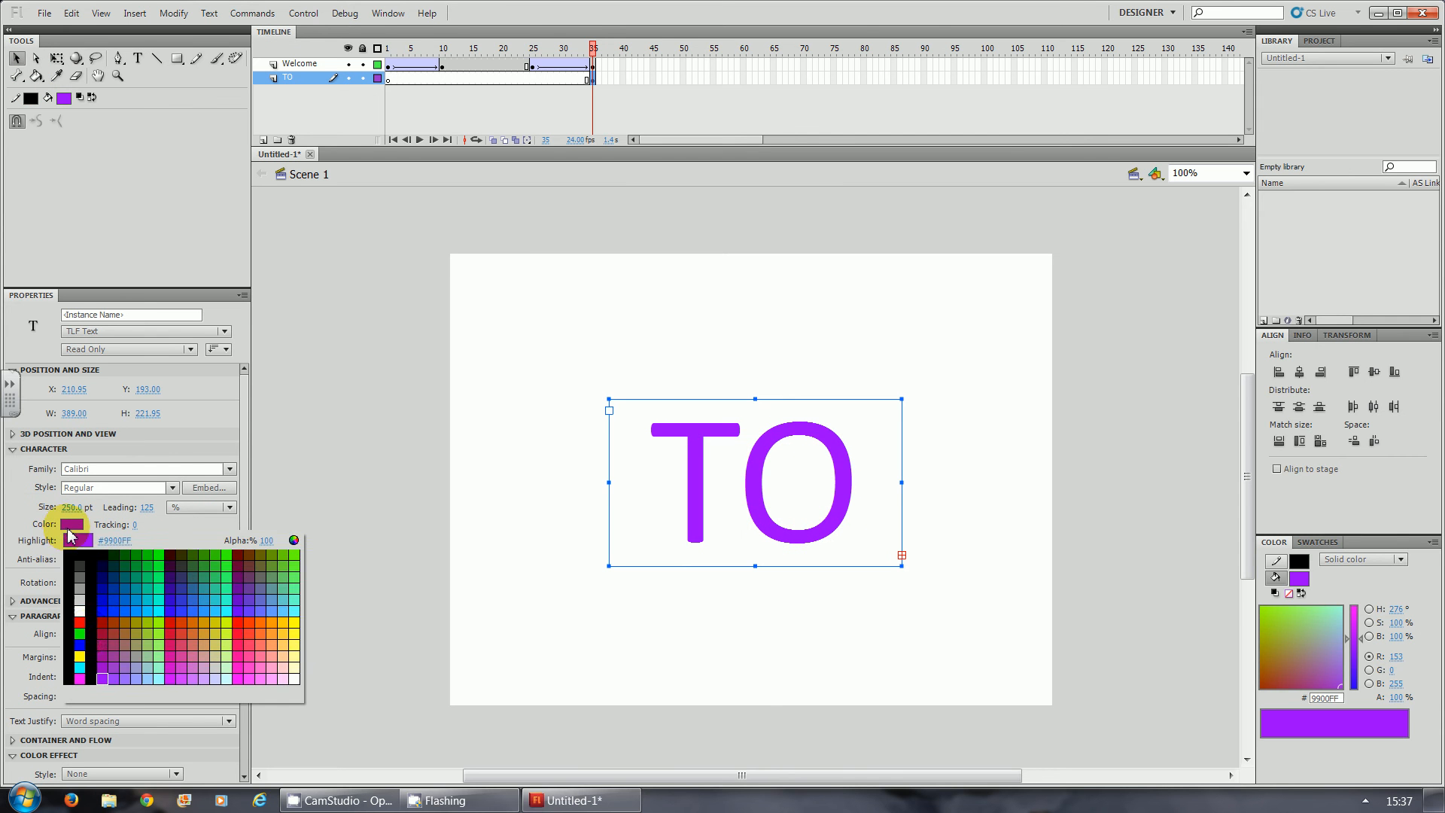
pyautogui.click(79, 645)
pyautogui.click(995, 502)
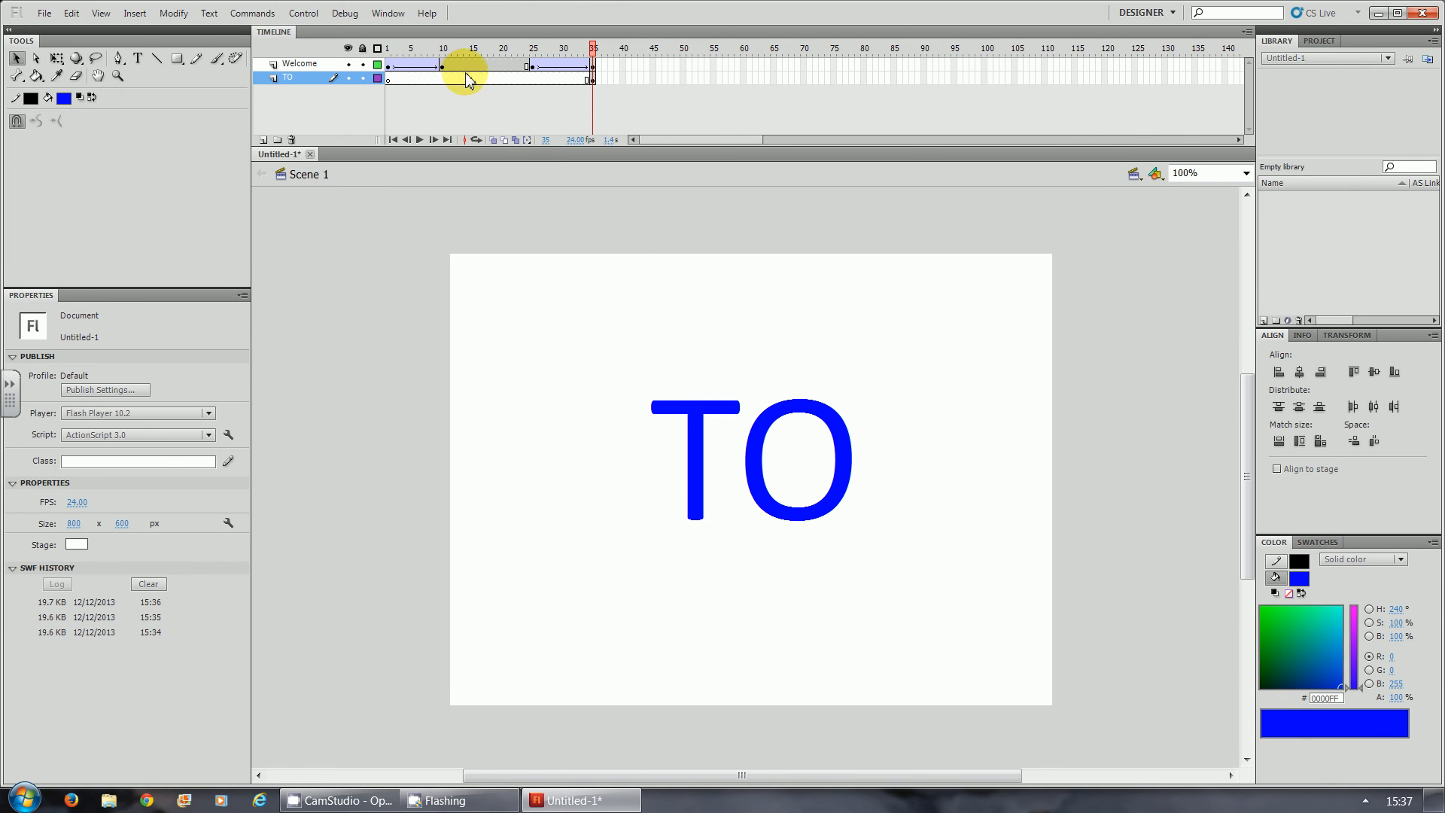
# - Insert keyframes at frames 45, 60 and 70 on the TO layer
pyautogui.click(653, 78)
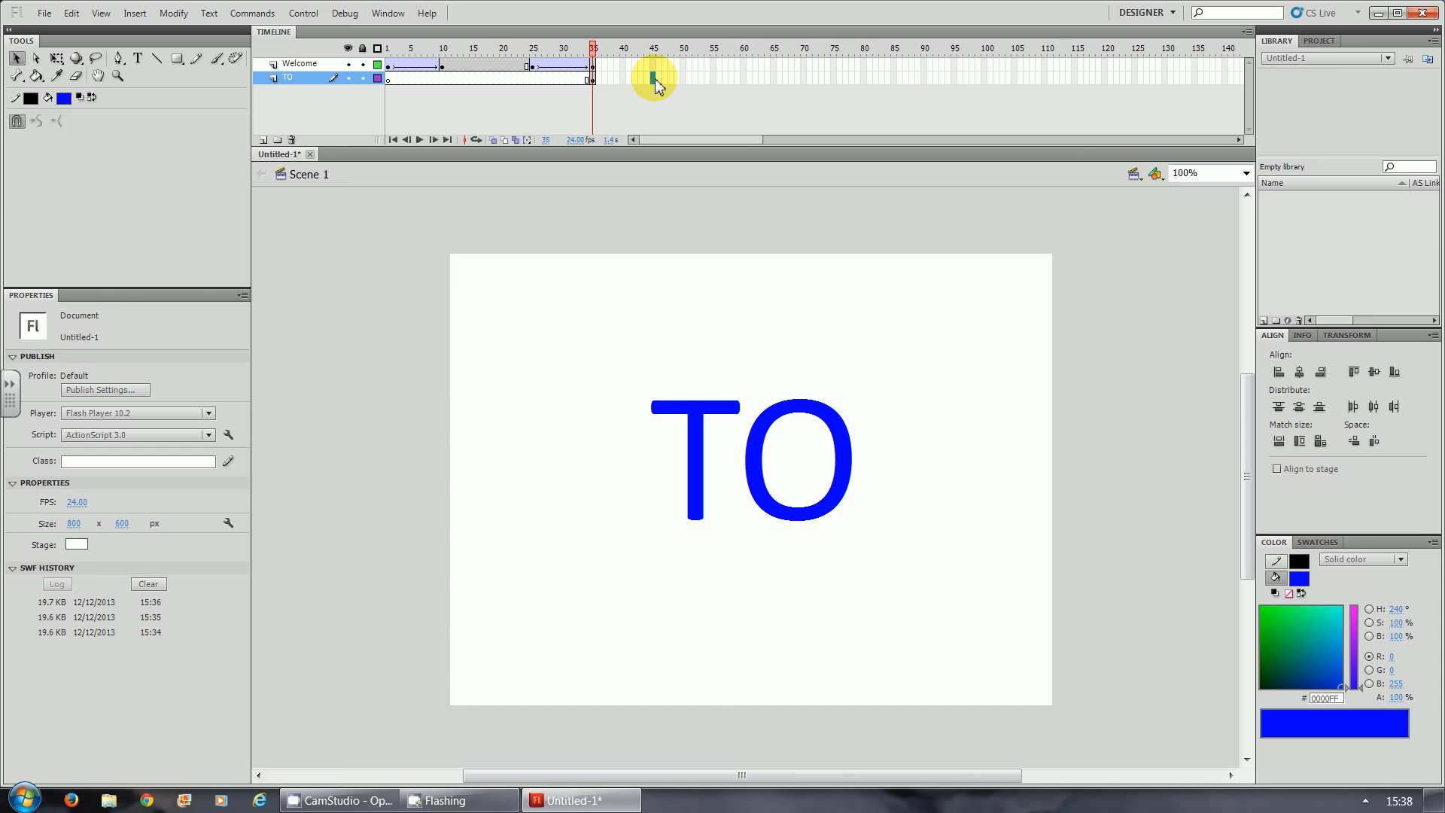
pyautogui.press('F6')
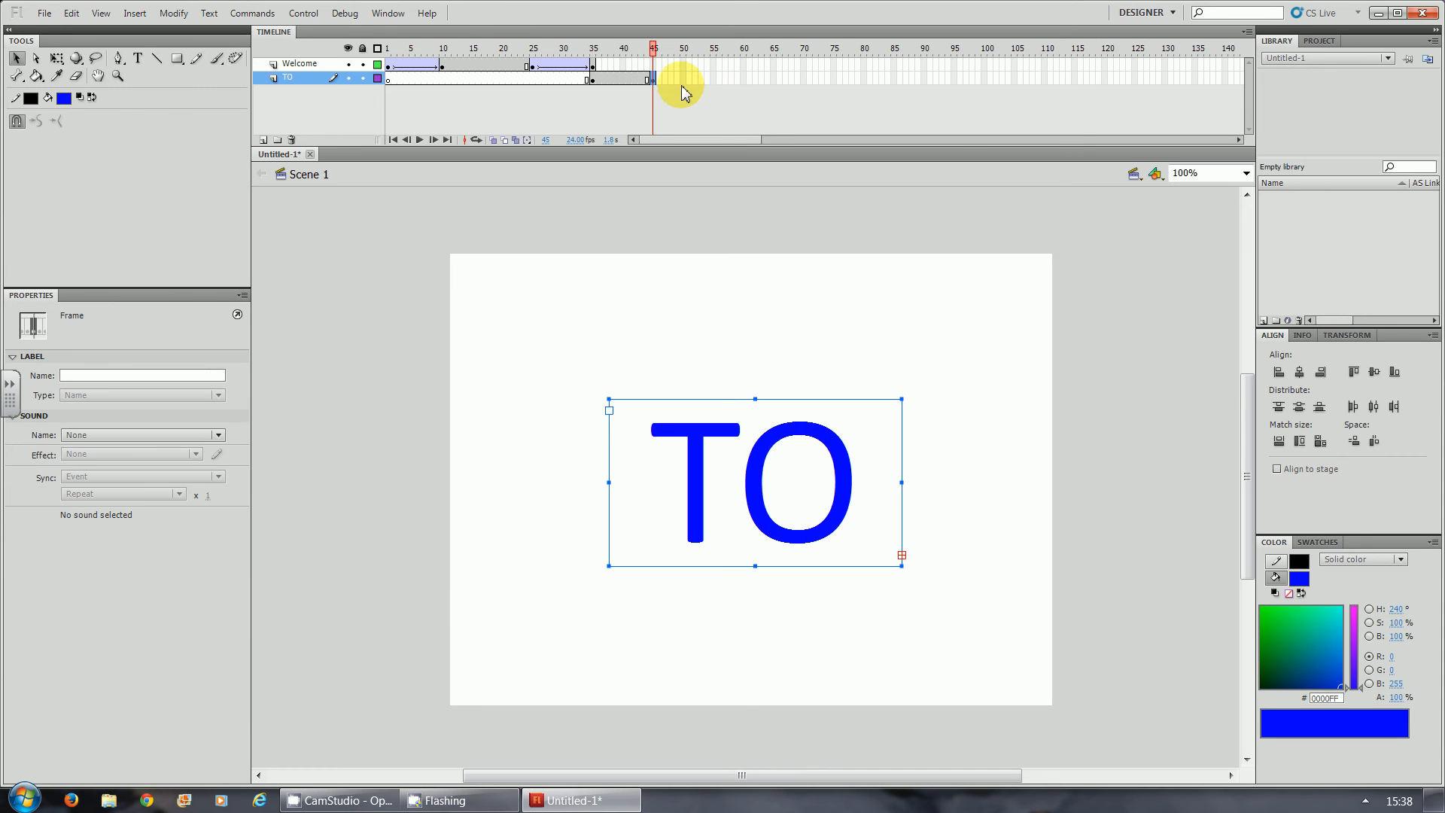
pyautogui.click(744, 79)
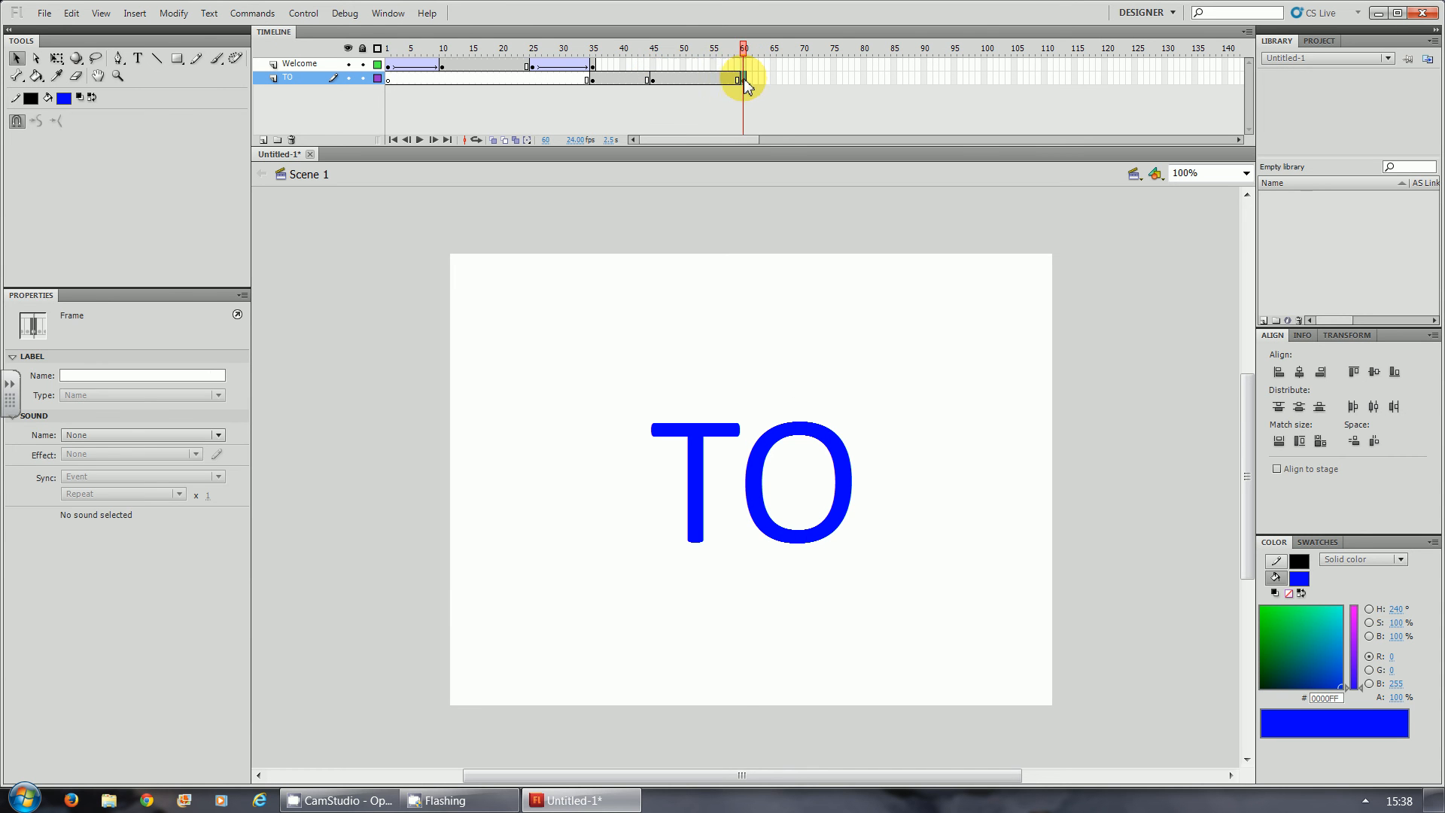
pyautogui.press('F6')
pyautogui.click(804, 79)
pyautogui.press('F6')
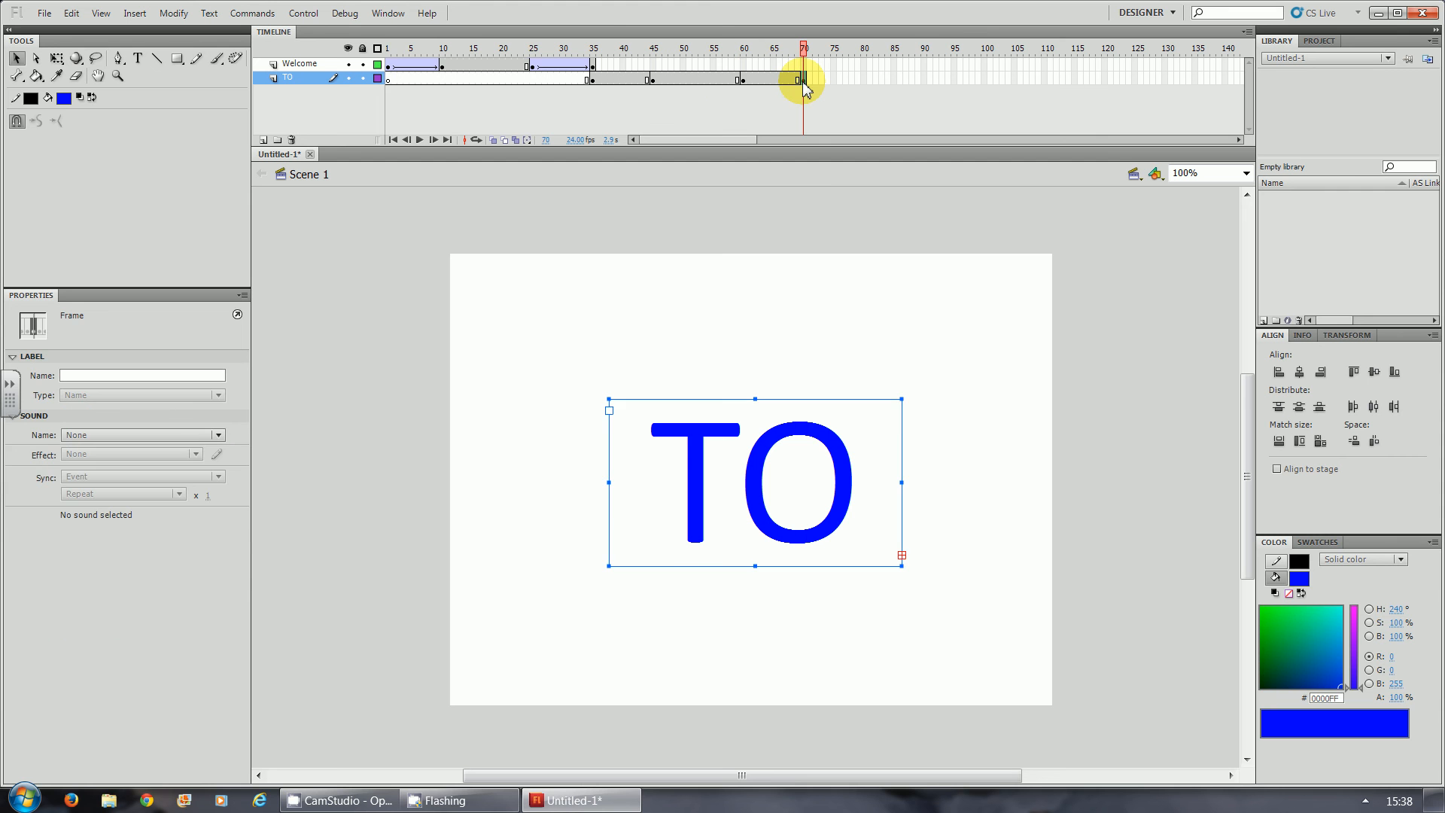
pyautogui.click(1155, 550)
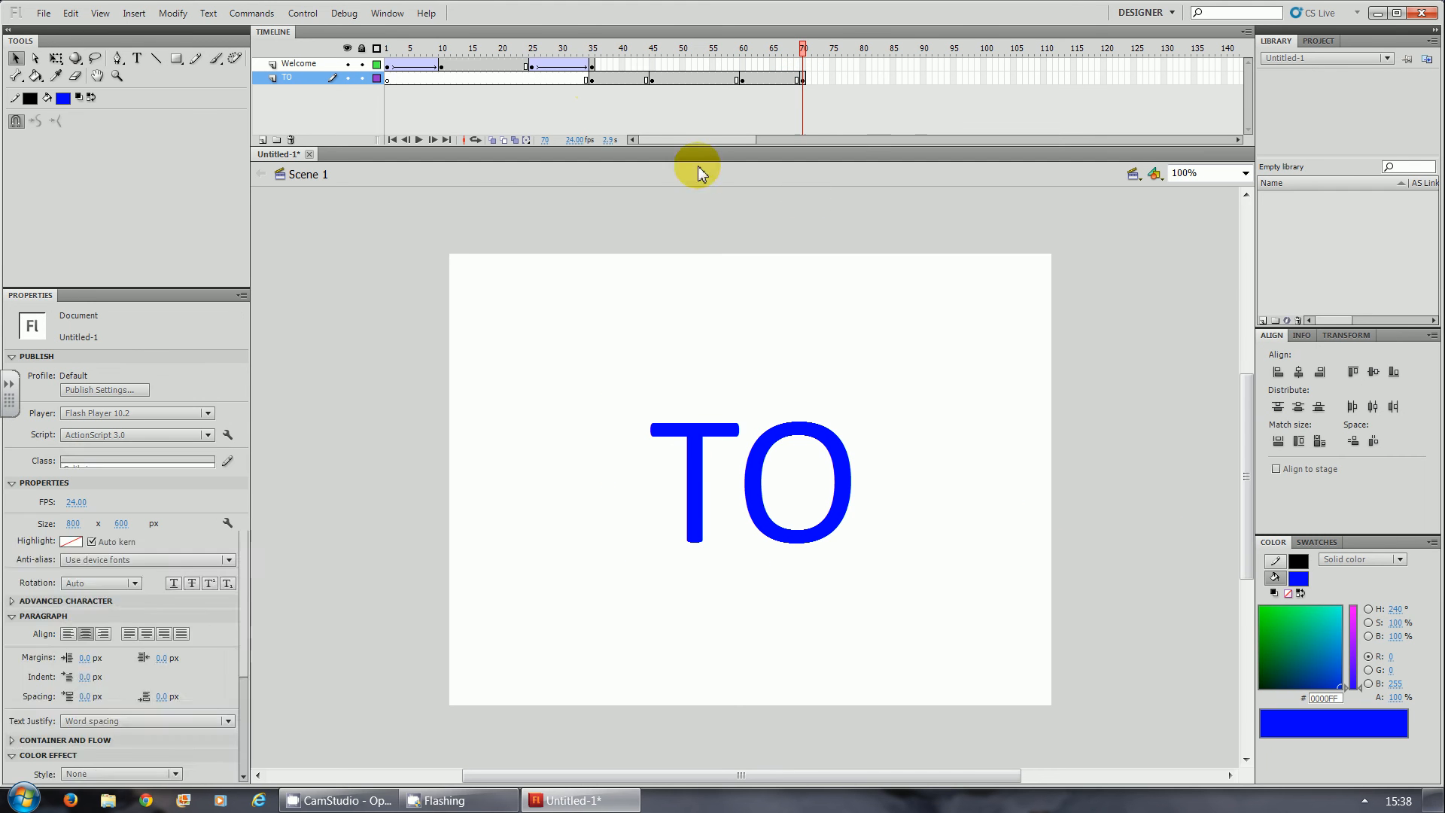
# - Move the TO text below the stage at frame 35 (Y about 589) and above the stage at frame 70 (Y about -203)
pyautogui.click(593, 79)
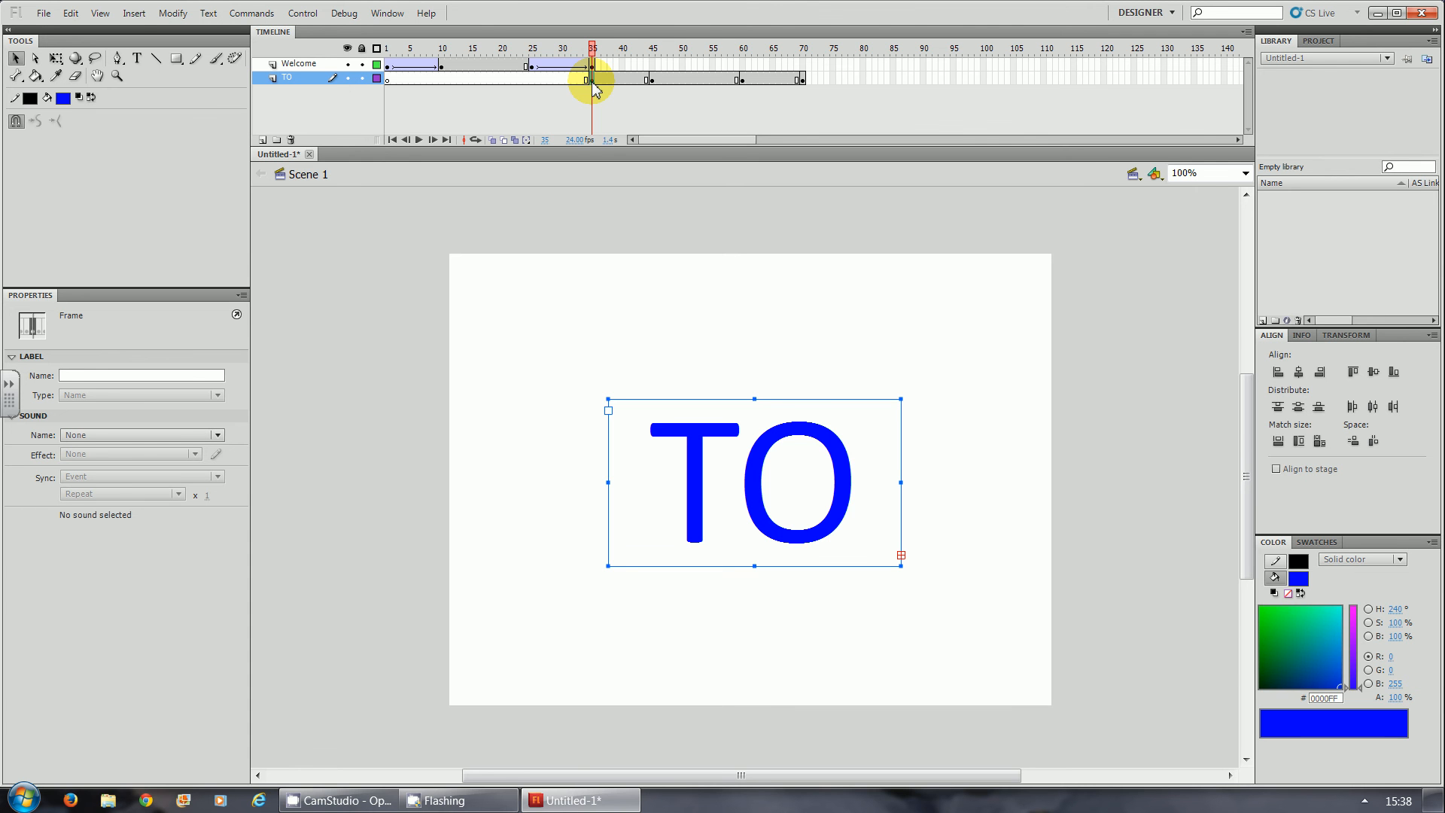
pyautogui.moveTo(760, 453); pyautogui.dragTo(751, 752)
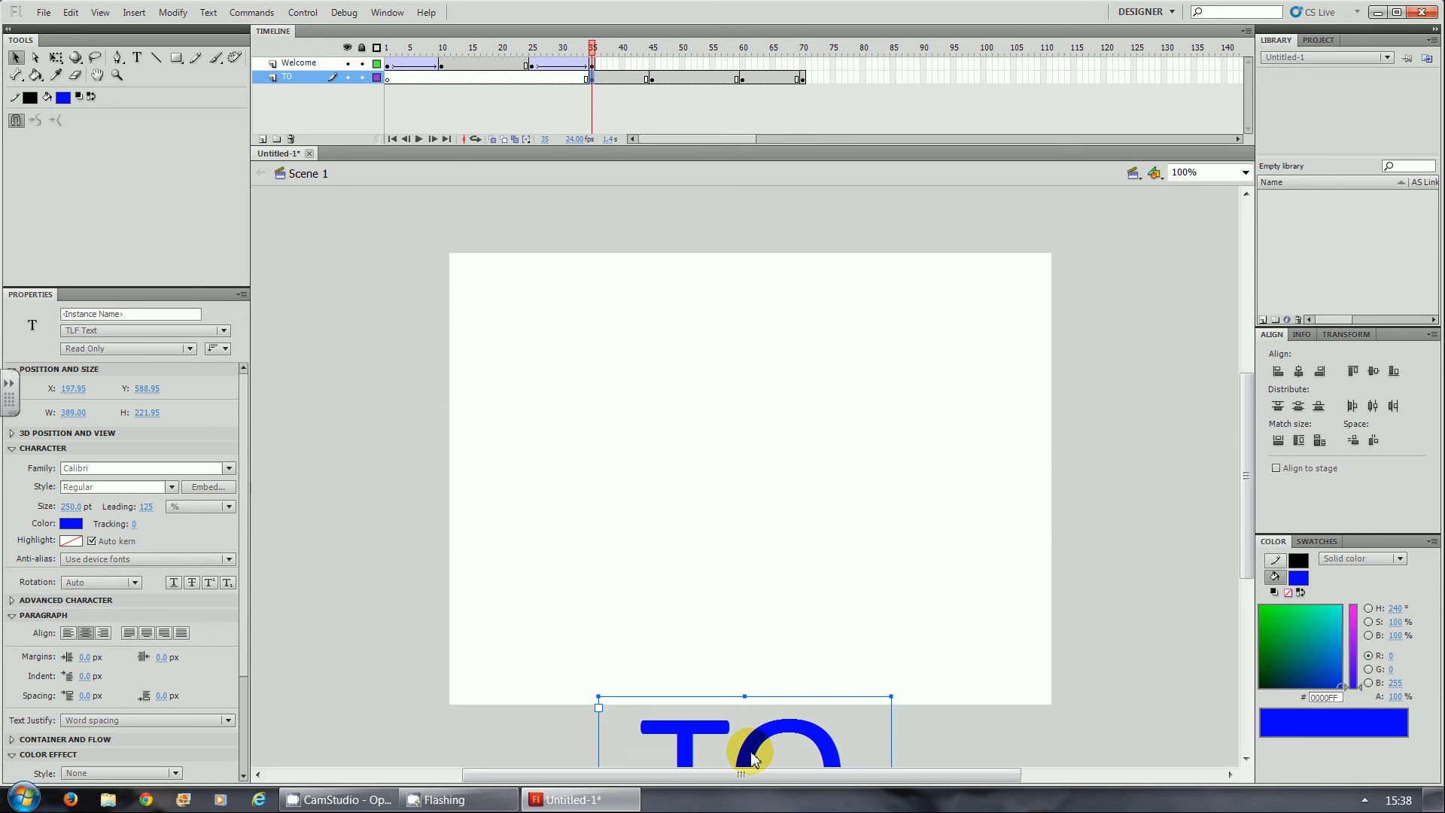
pyautogui.click(803, 78)
pyautogui.click(757, 521)
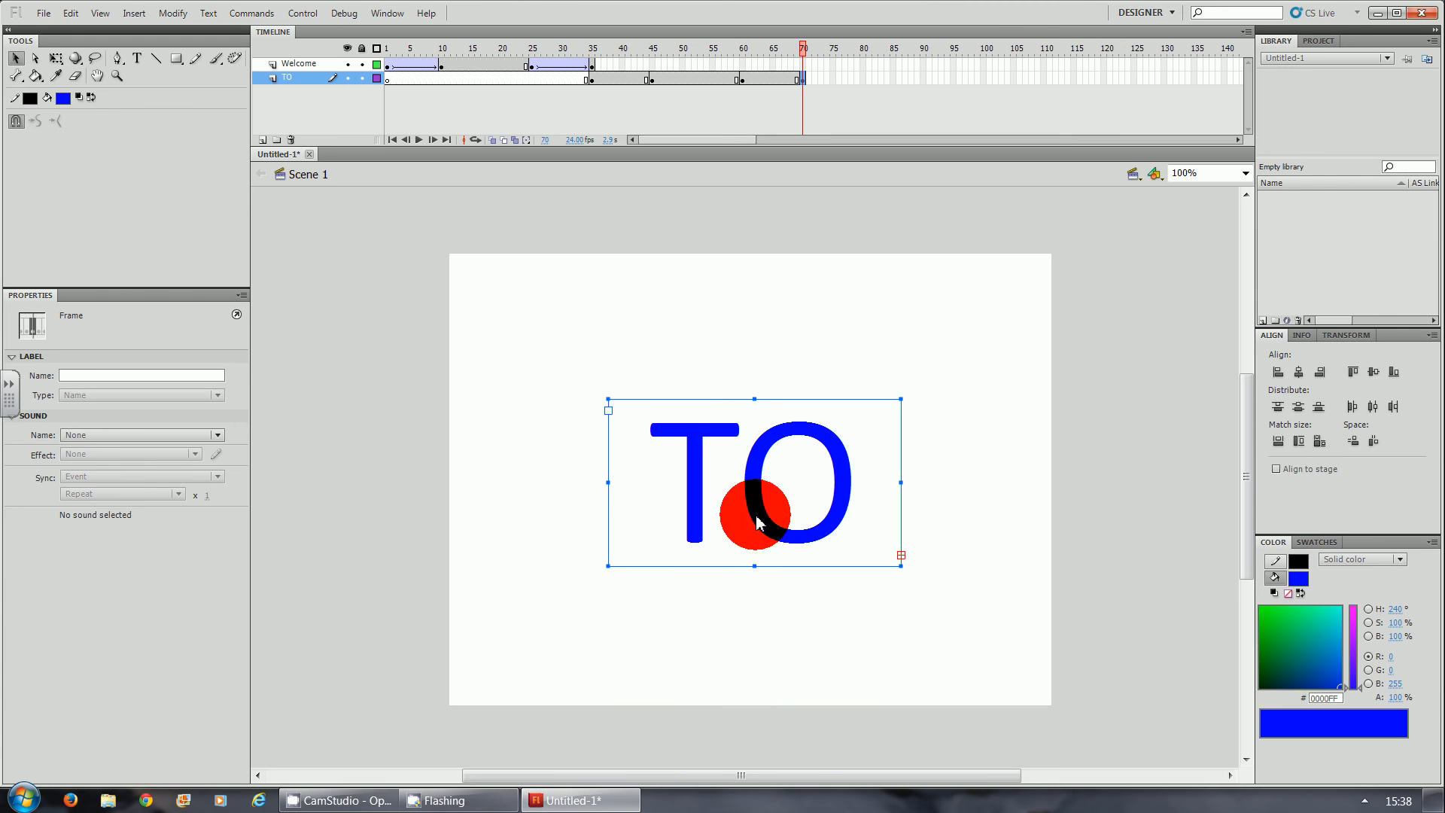
pyautogui.moveTo(757, 520); pyautogui.dragTo(749, 226)
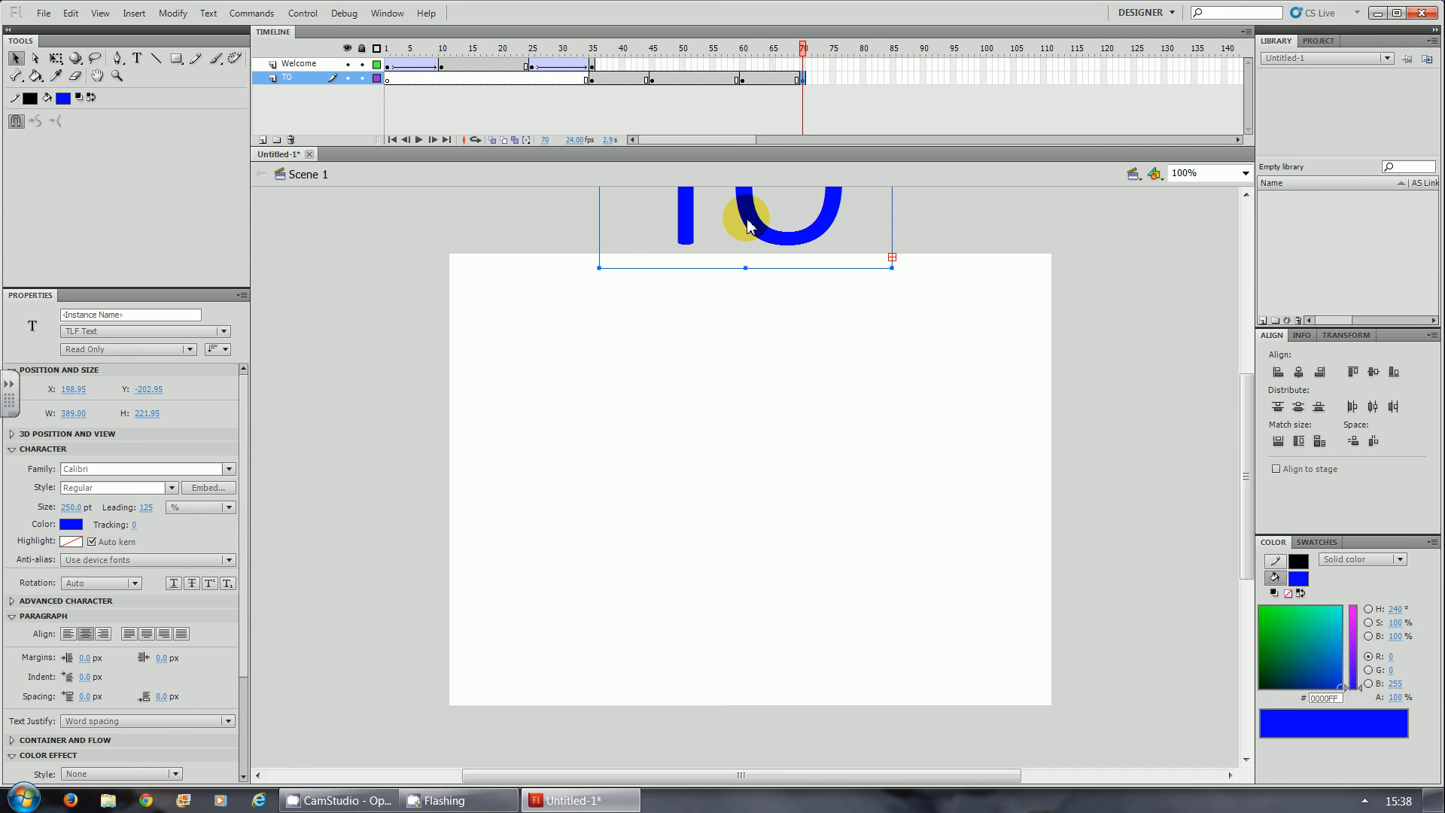
# - Test the movie to check the untweened TO keyframes following the Welcome animation, and close the preview
pyautogui.hotkey('ctrl', 'Return')
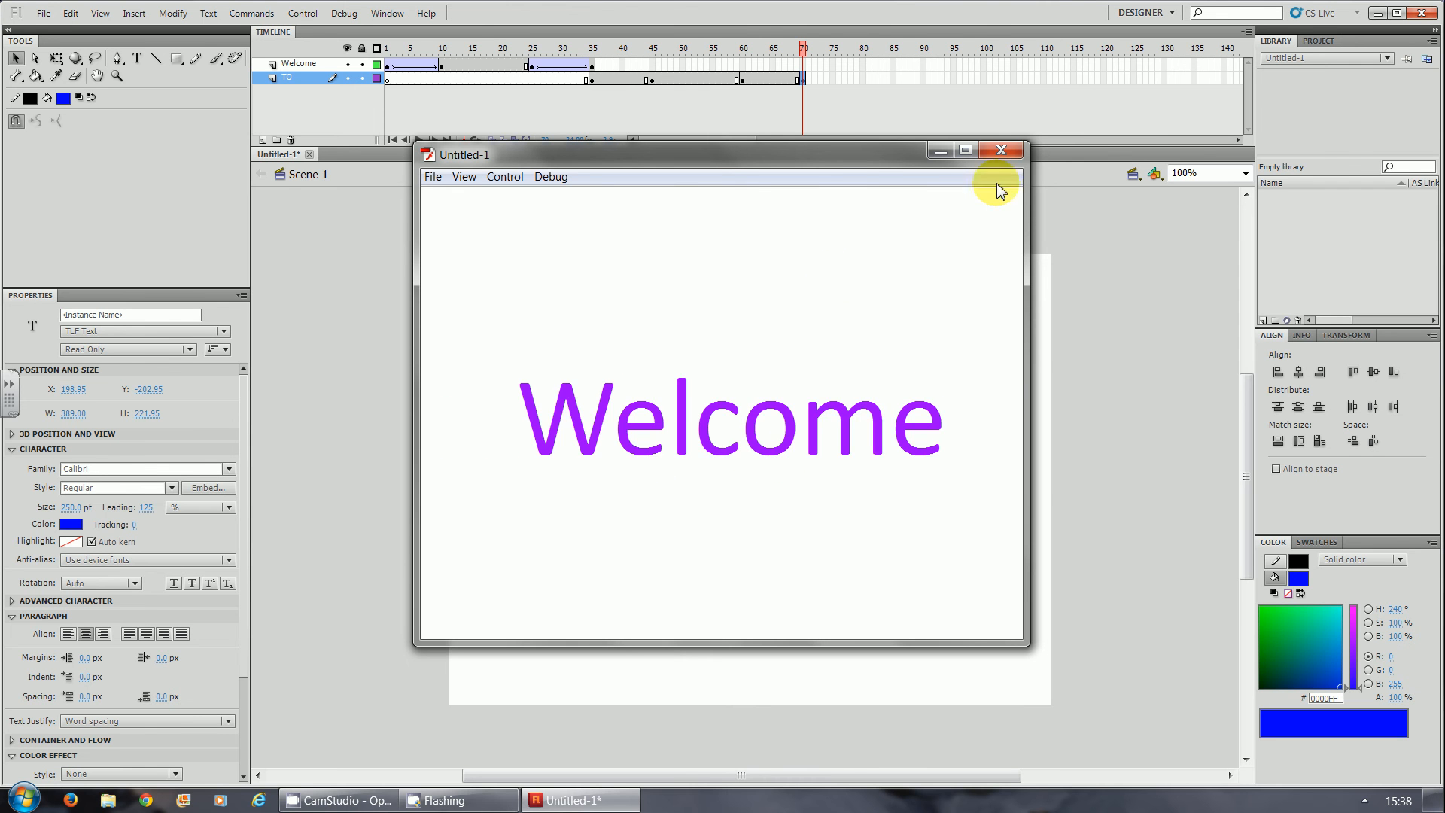
pyautogui.click(1005, 155)
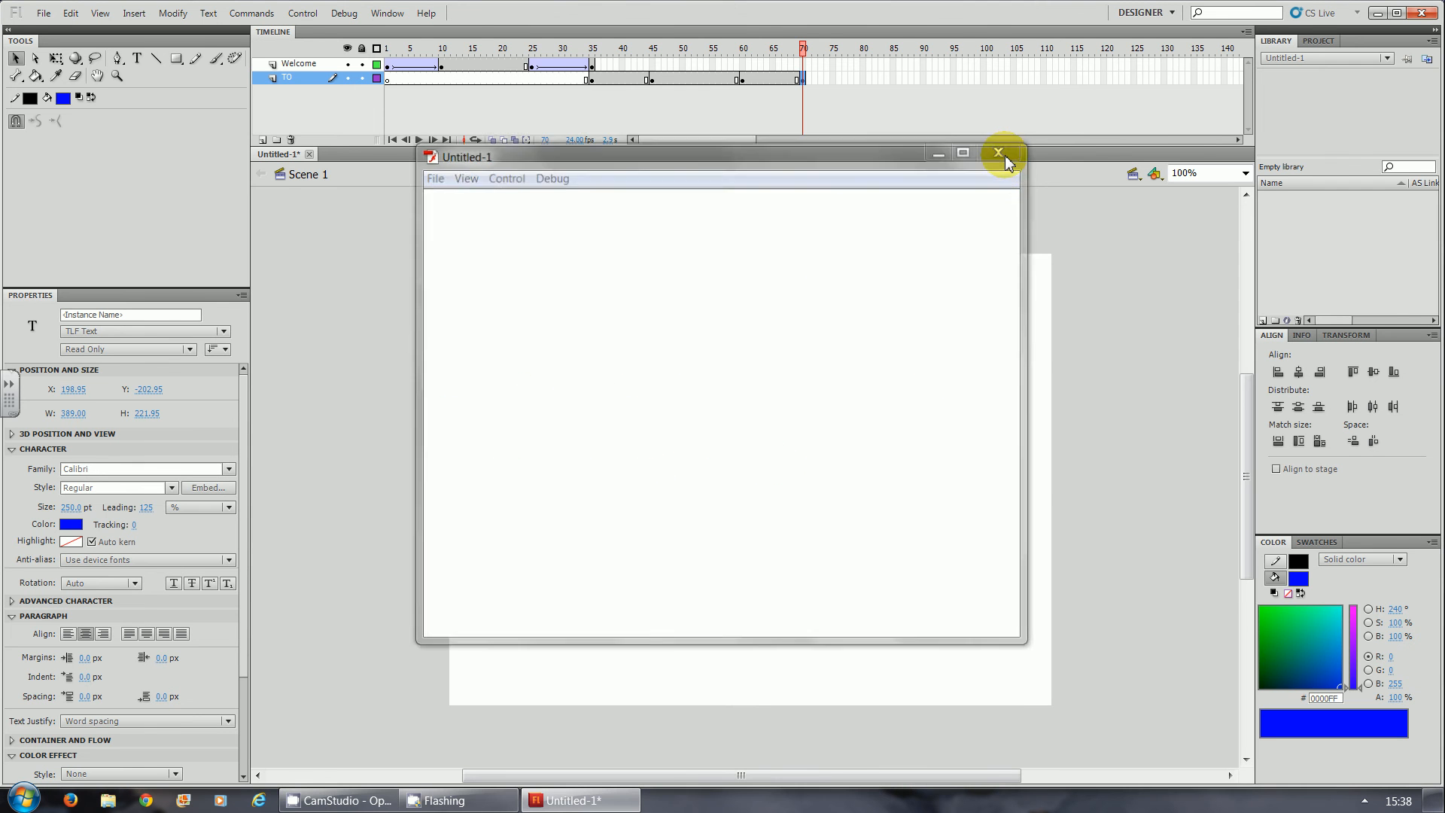
# - Create classic tweens on the TO layer between frames 35–45 and 60–70, and test the movie
pyautogui.rightClick(611, 85)
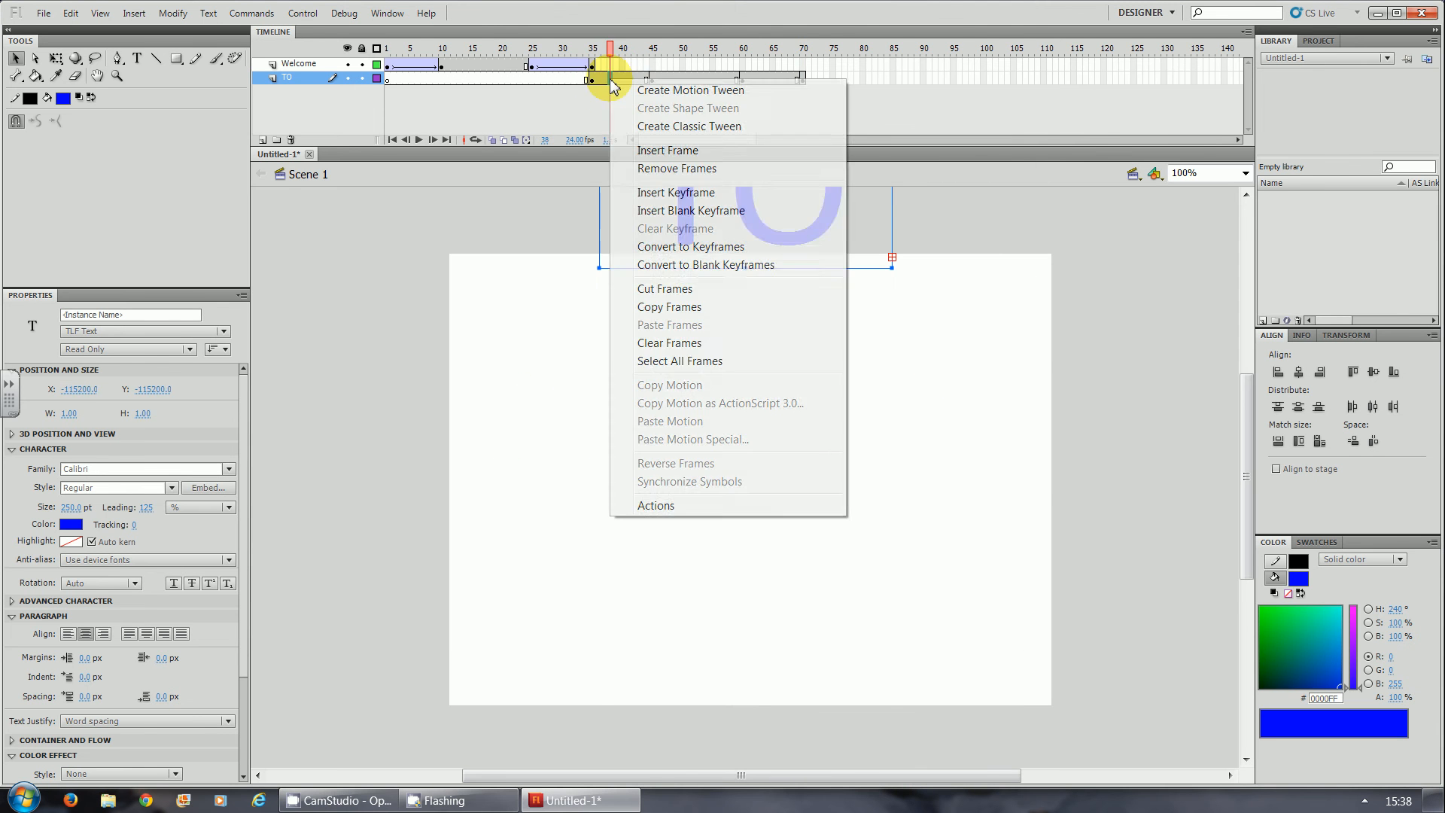
pyautogui.click(616, 119)
pyautogui.rightClick(749, 77)
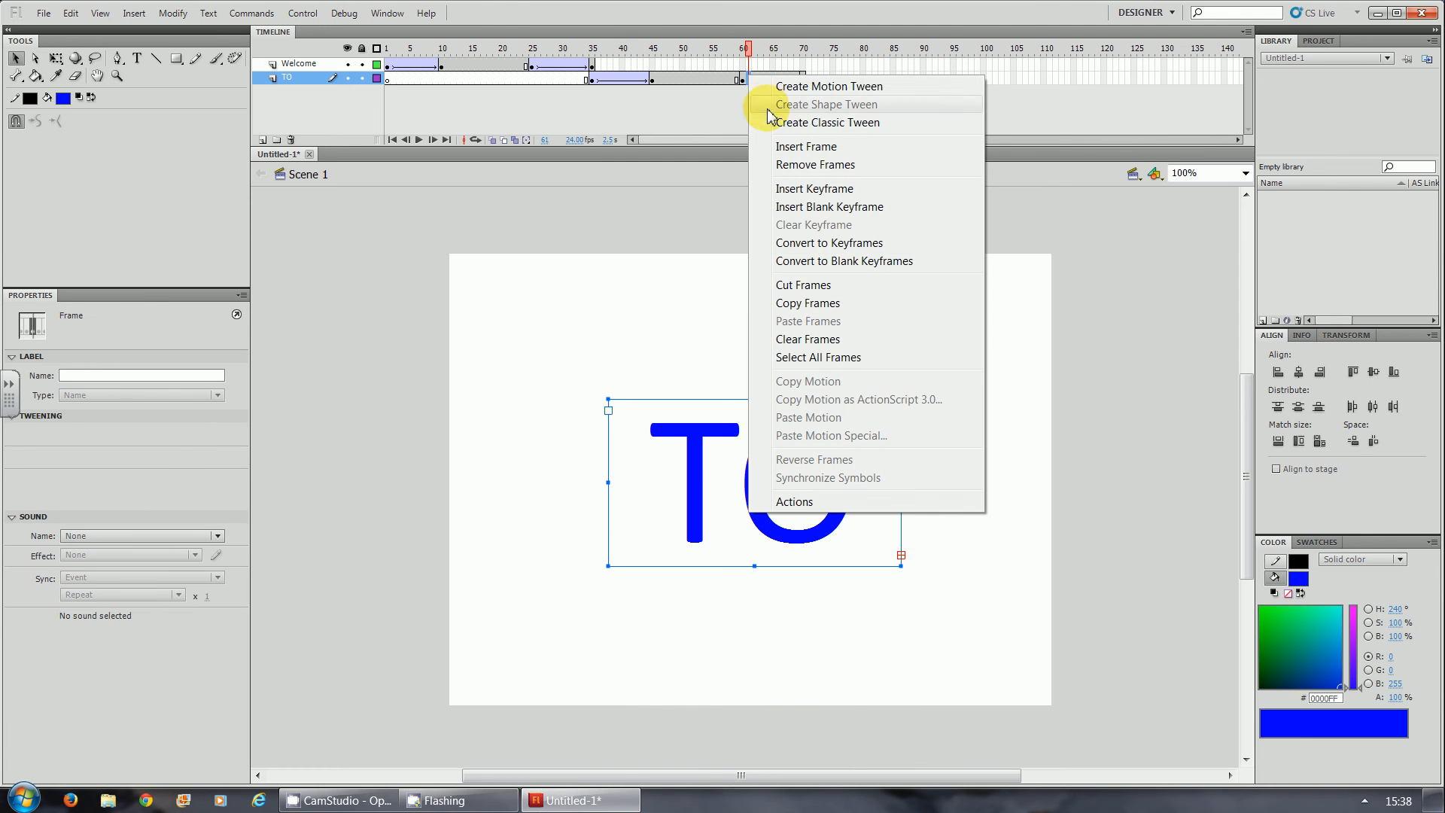
pyautogui.click(772, 119)
pyautogui.hotkey('ctrl', 'Return')
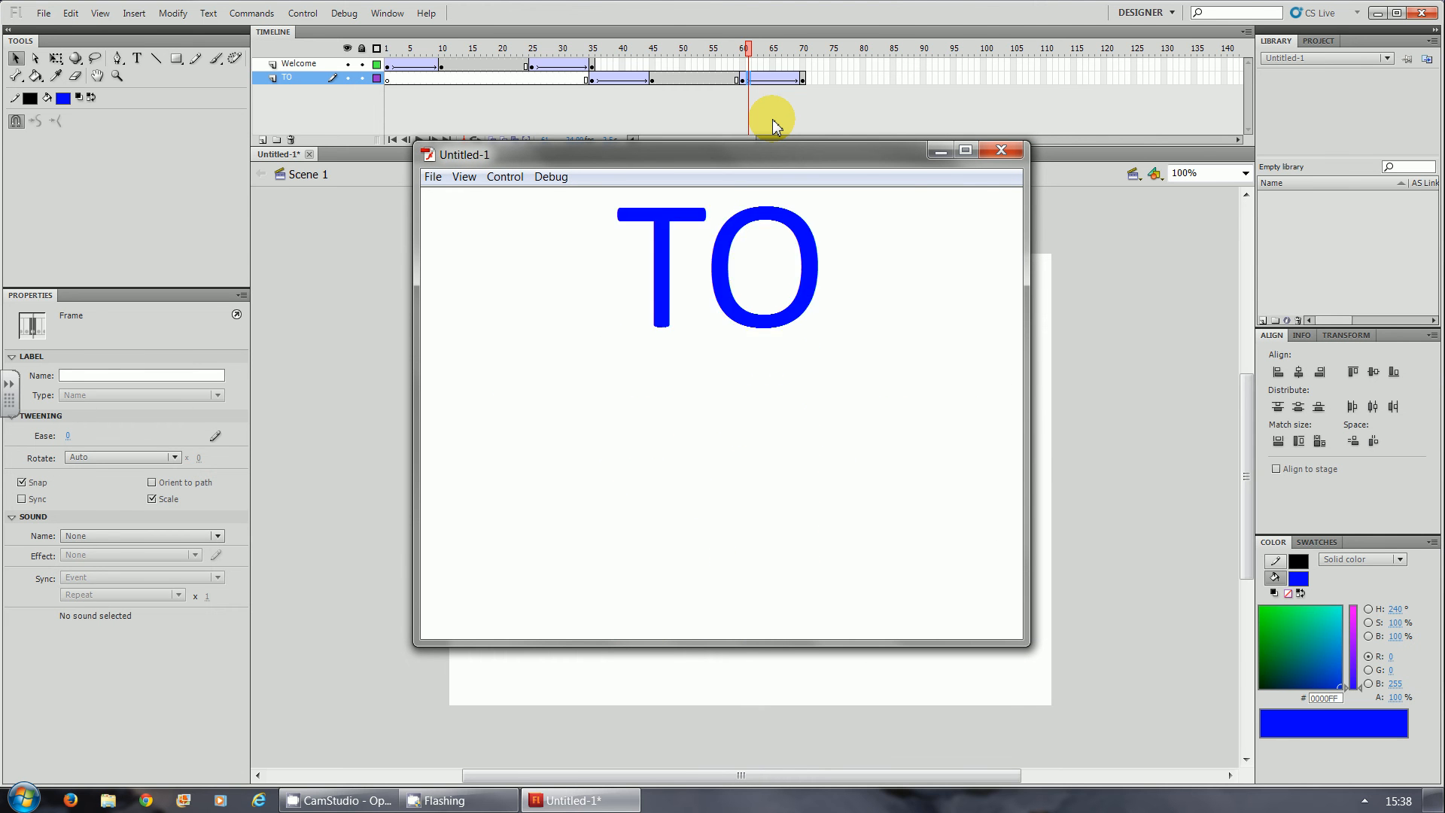
pyautogui.click(1000, 151)
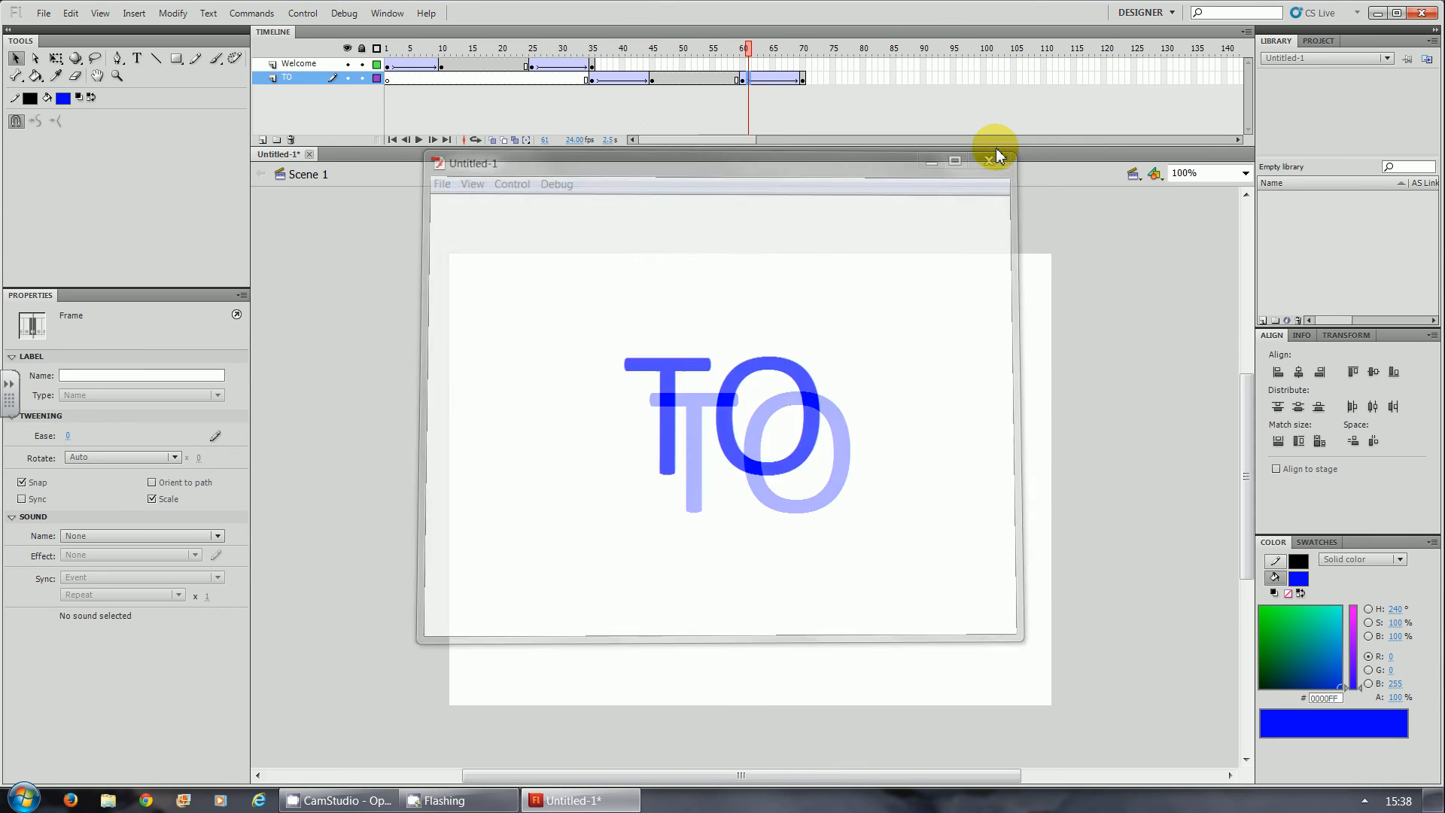
# - Apply an Alpha colour effect to the TO text at frames 35 and 70, making it fully transparent at both keyframes
pyautogui.click(592, 80)
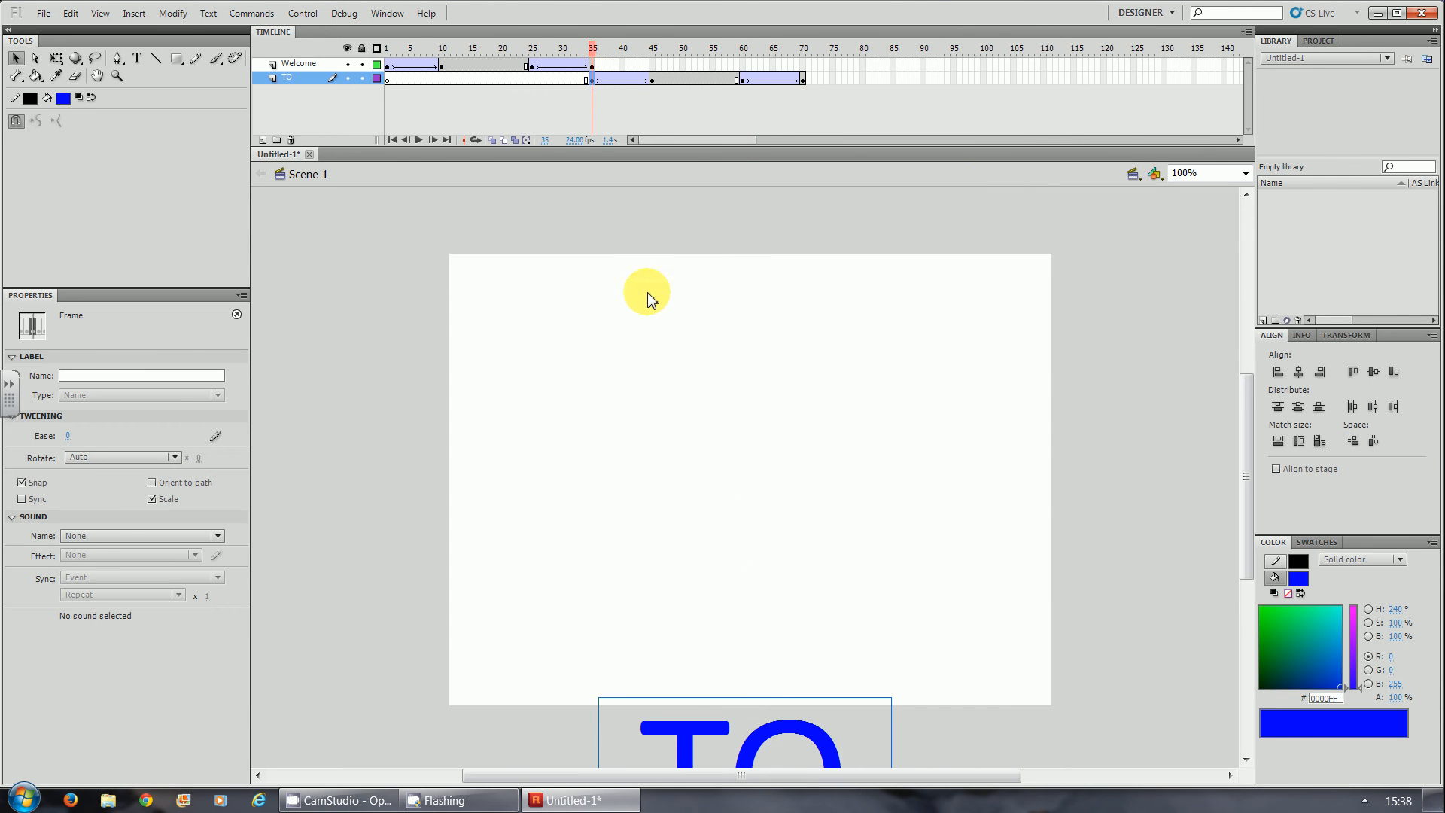
pyautogui.click(680, 734)
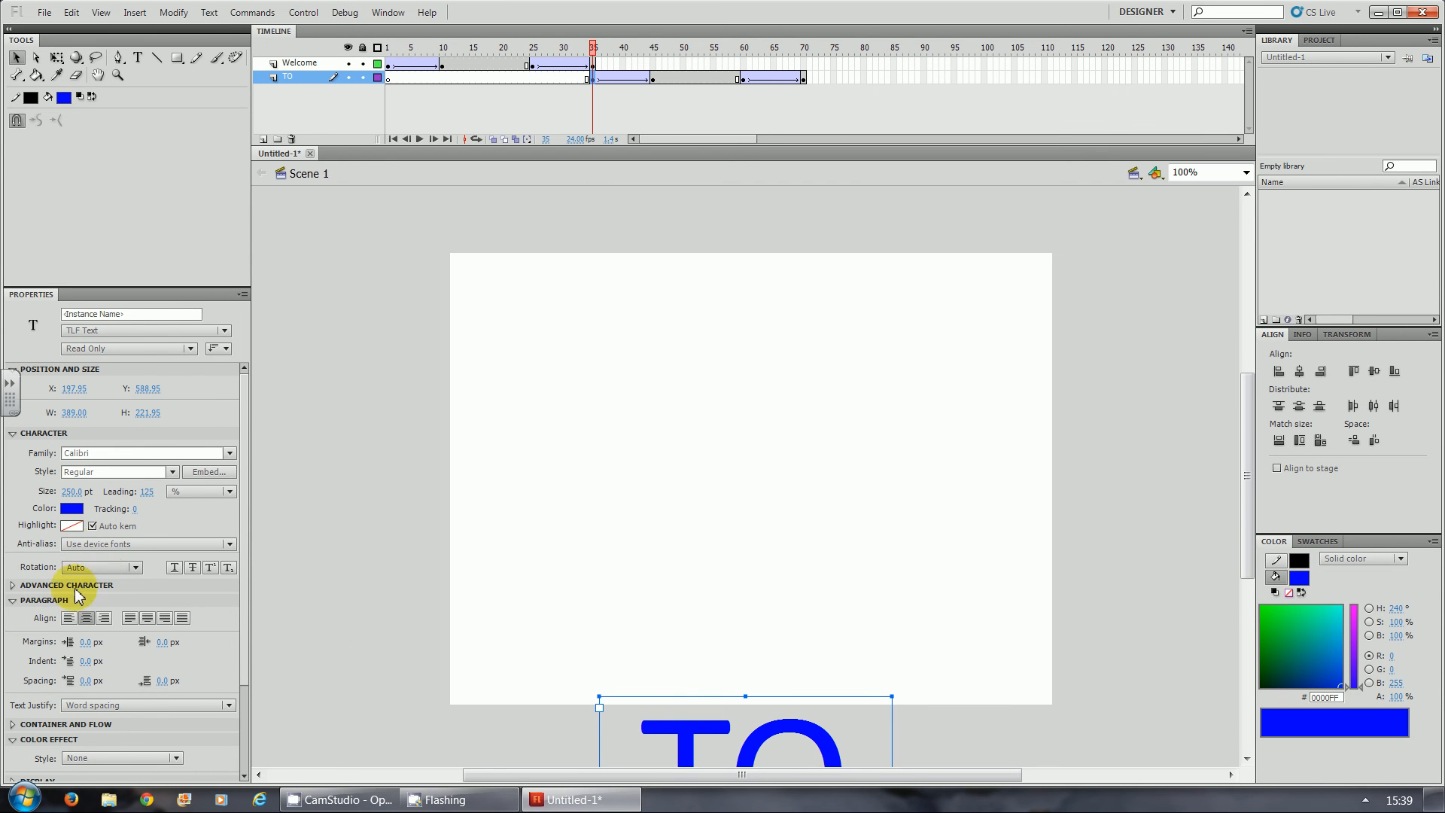
pyautogui.click(106, 758)
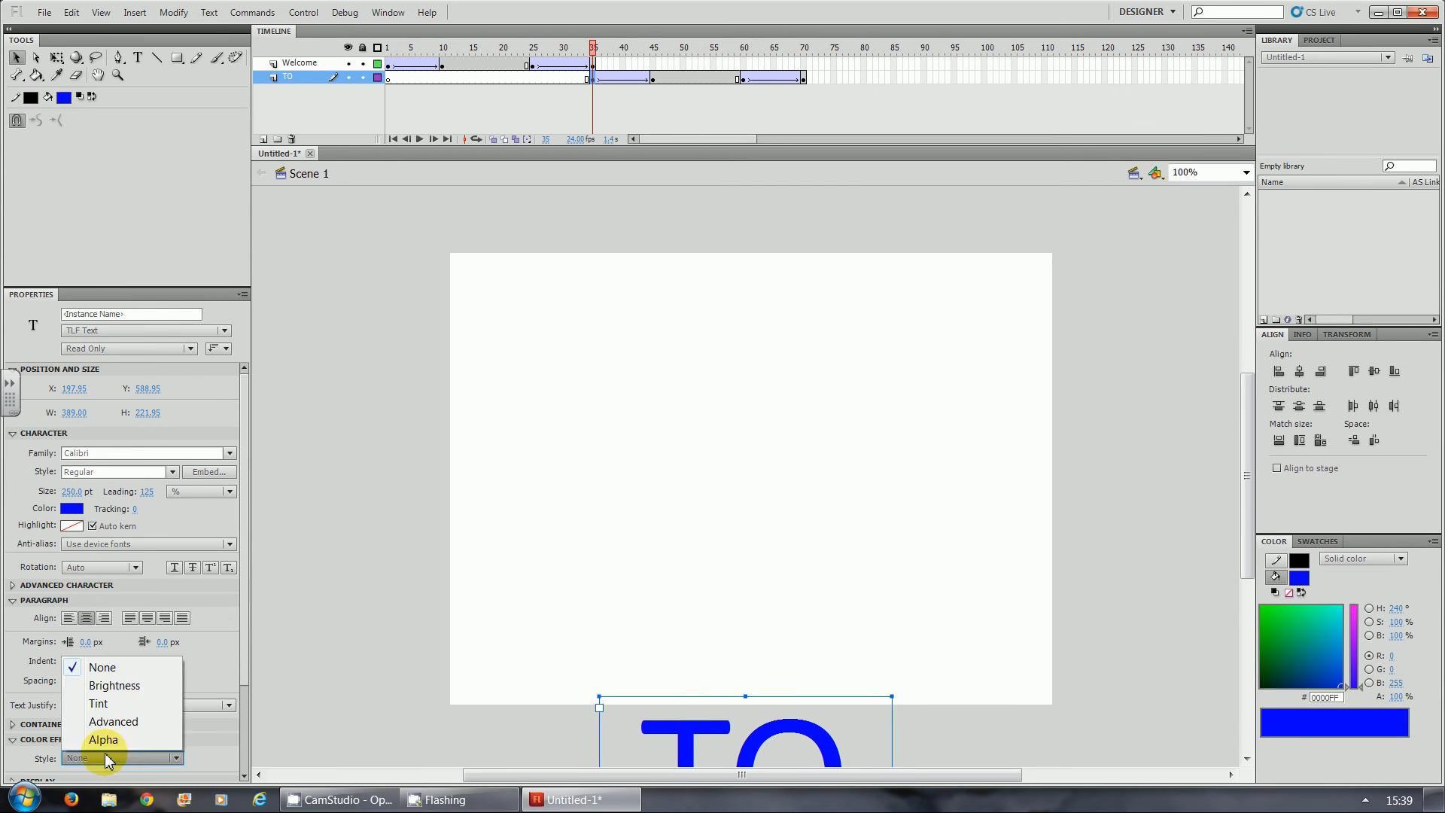
pyautogui.click(103, 740)
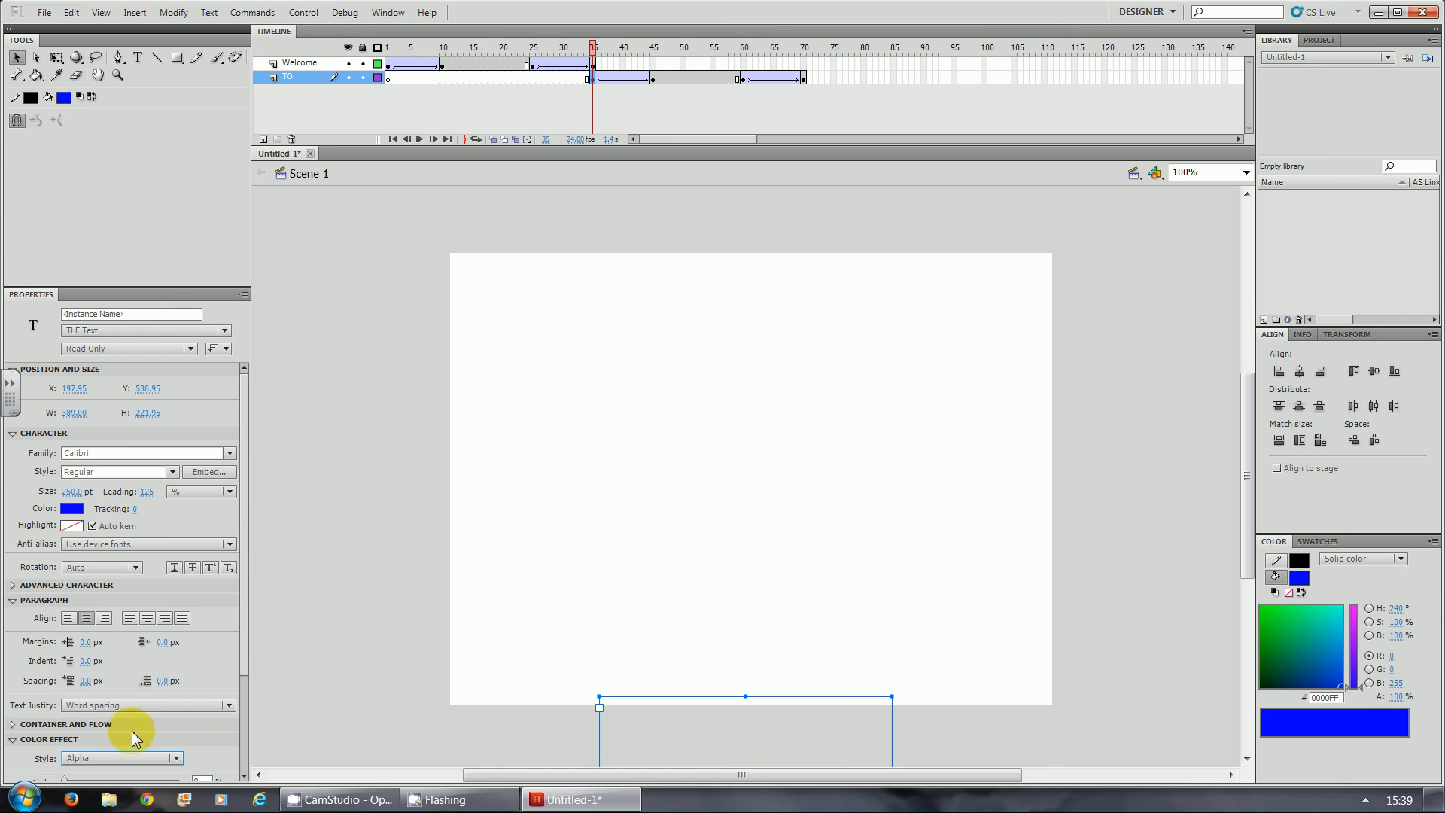
pyautogui.click(803, 79)
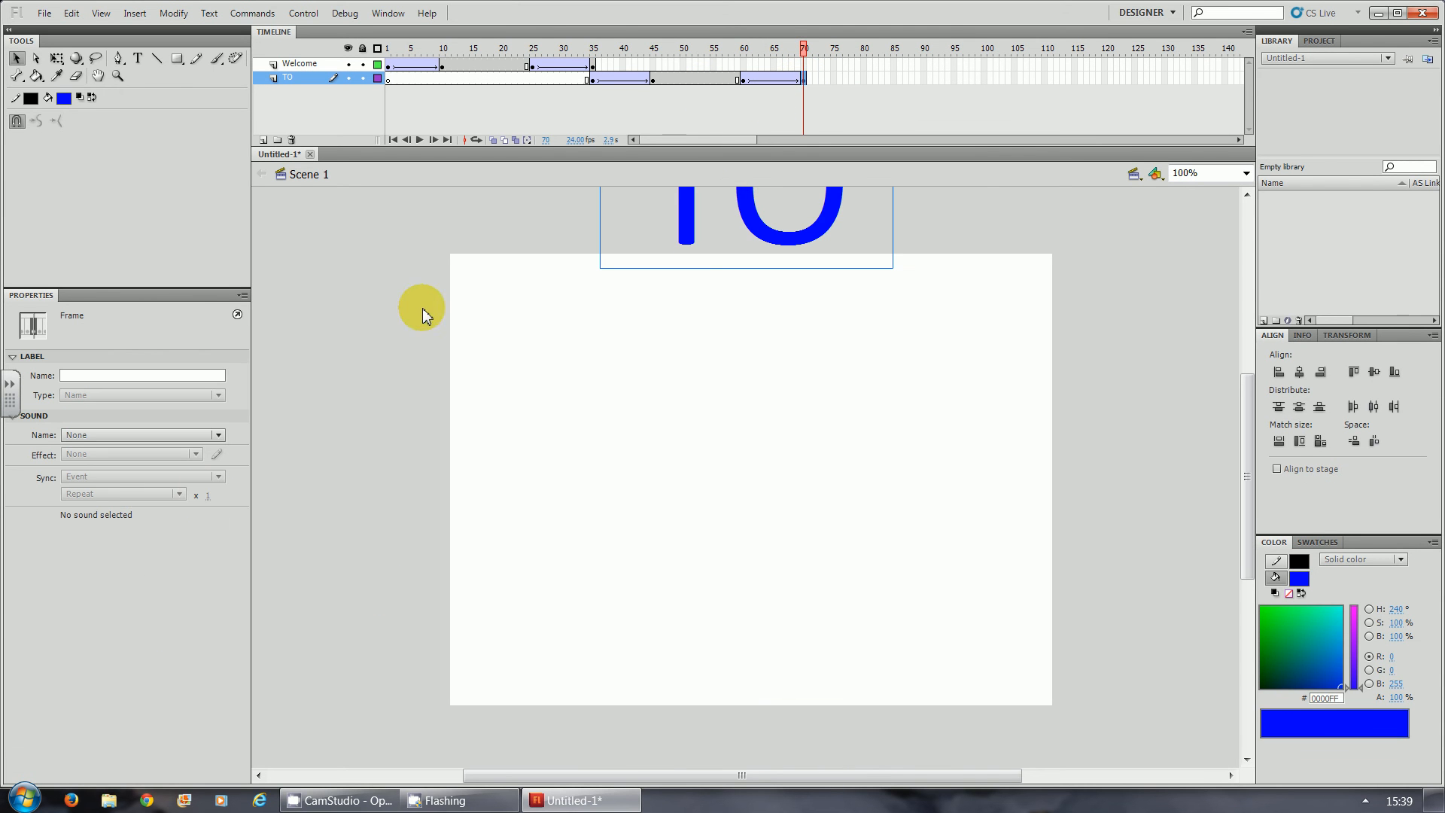
pyautogui.click(681, 219)
pyautogui.click(90, 758)
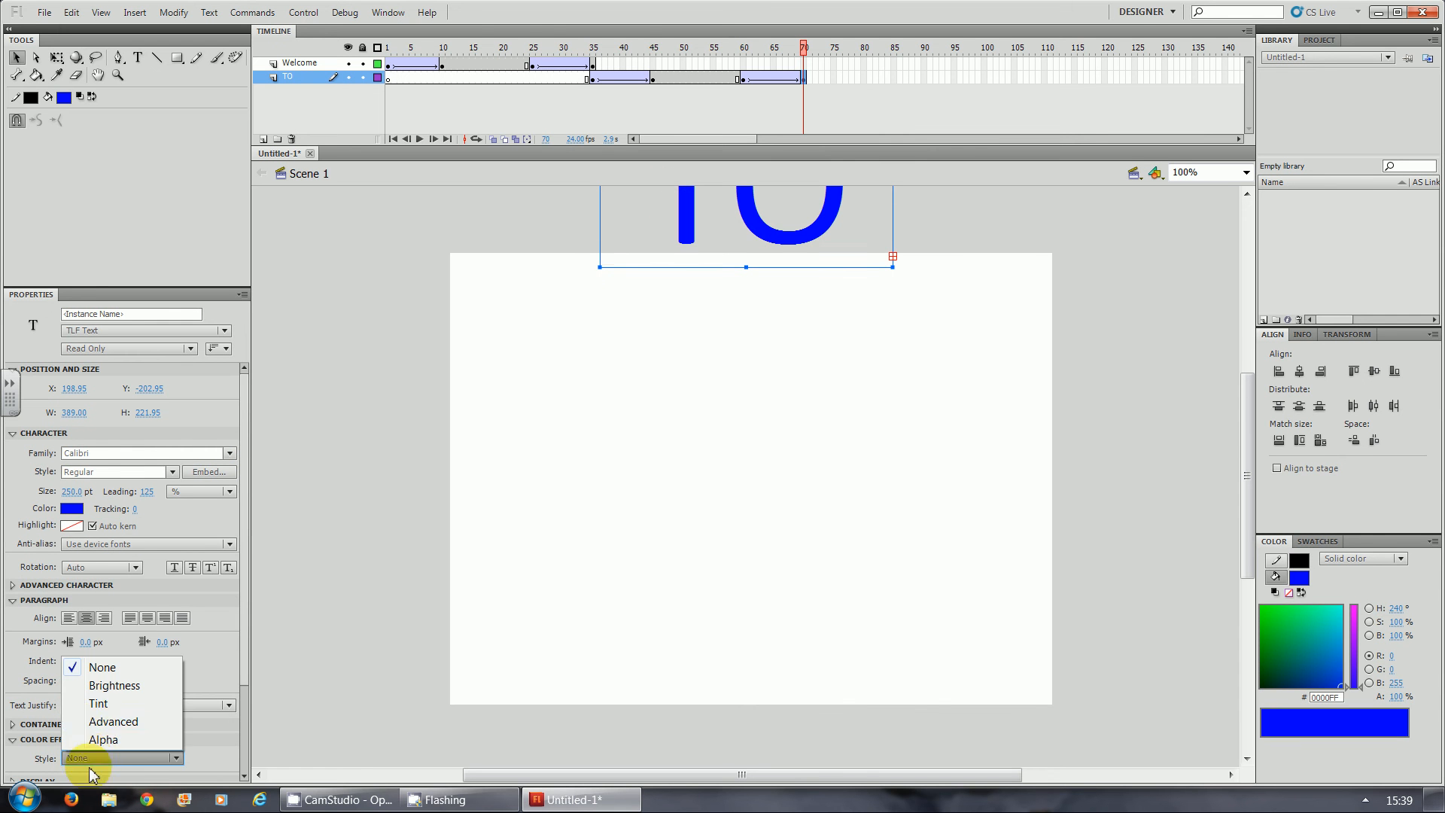
pyautogui.click(102, 739)
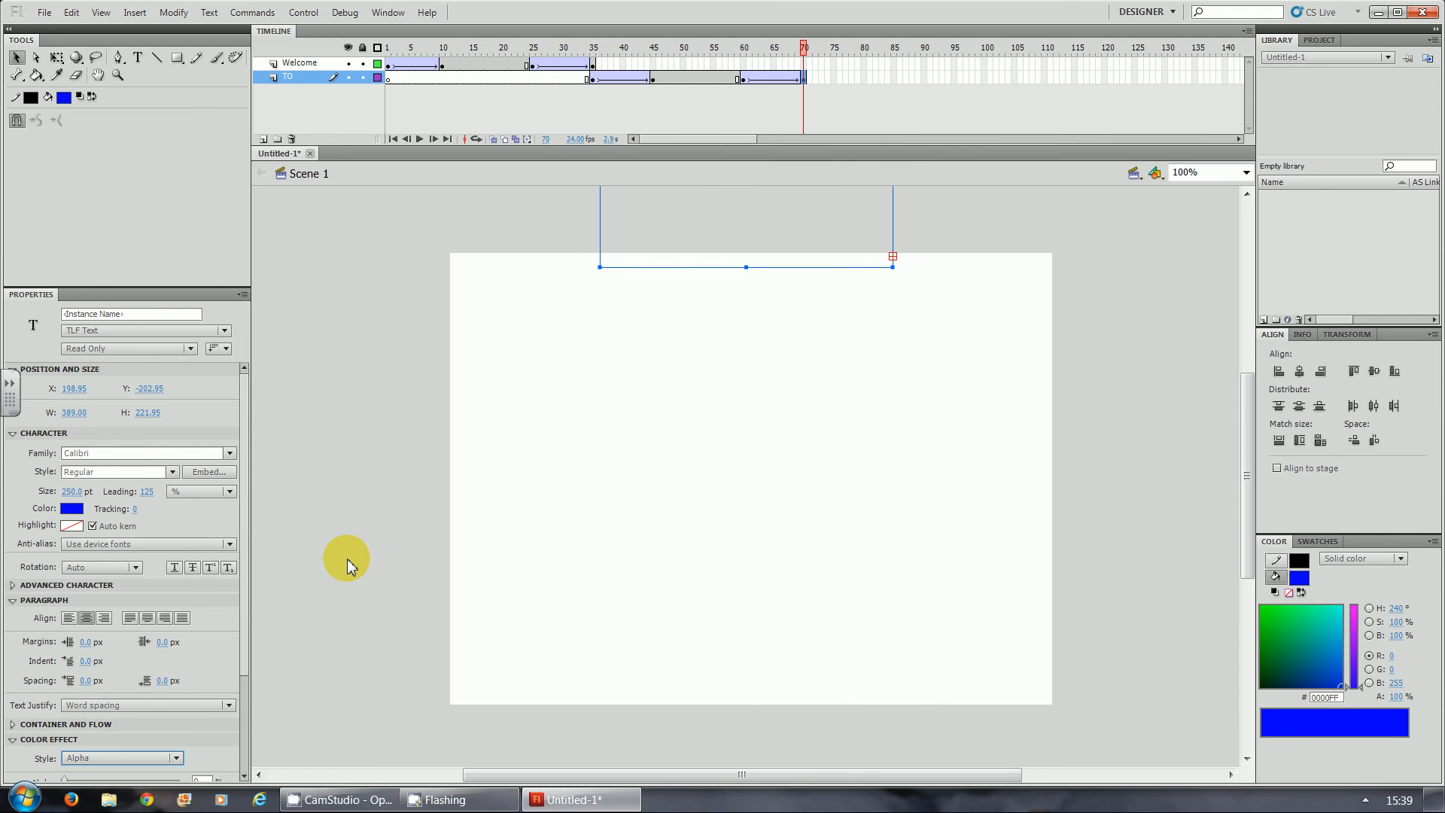
# - Test the movie to check the Welcome and TO texts sliding and fading in sequence, and close the preview
pyautogui.hotkey('ctrl', 'Return')
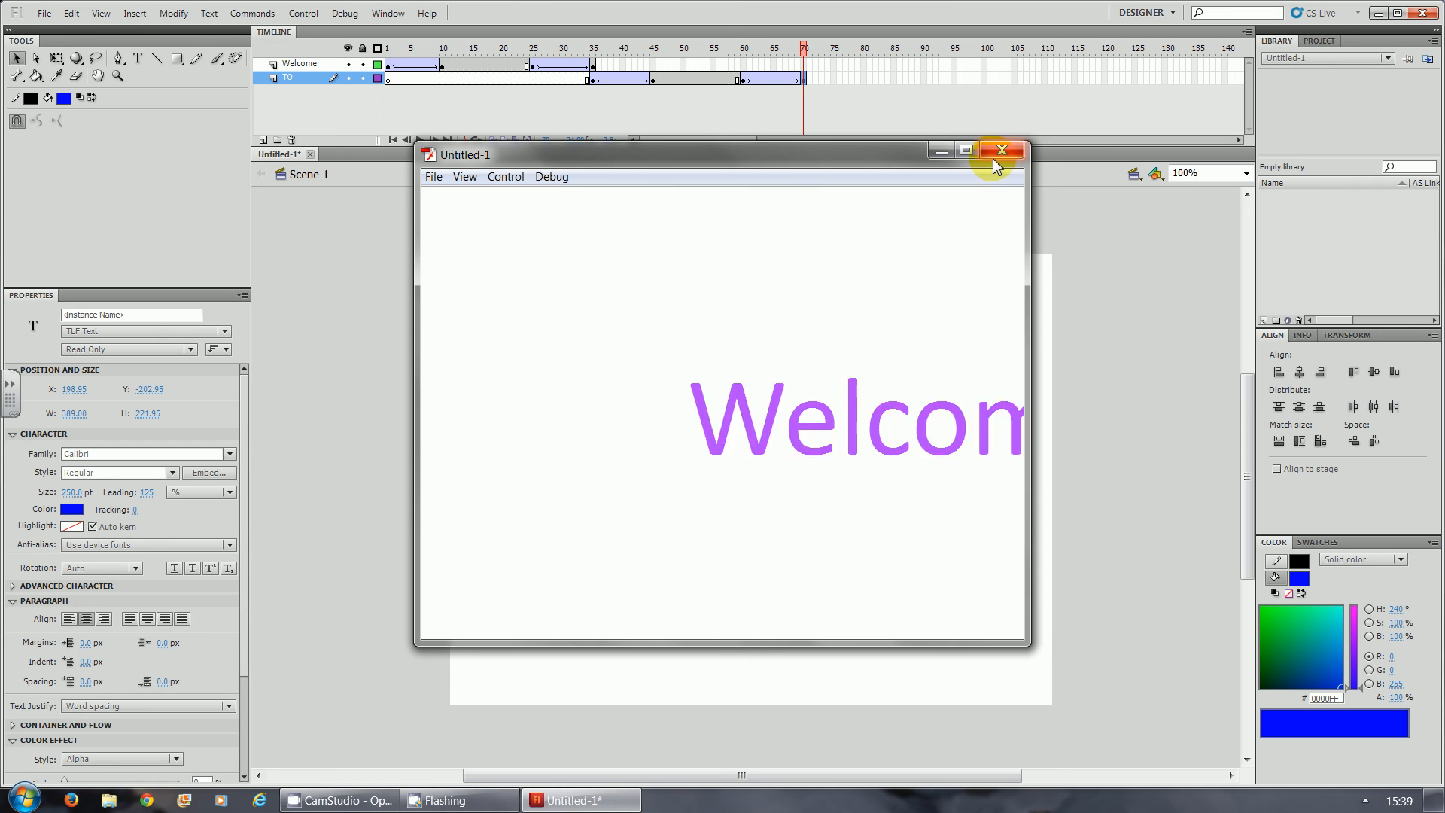
pyautogui.click(993, 156)
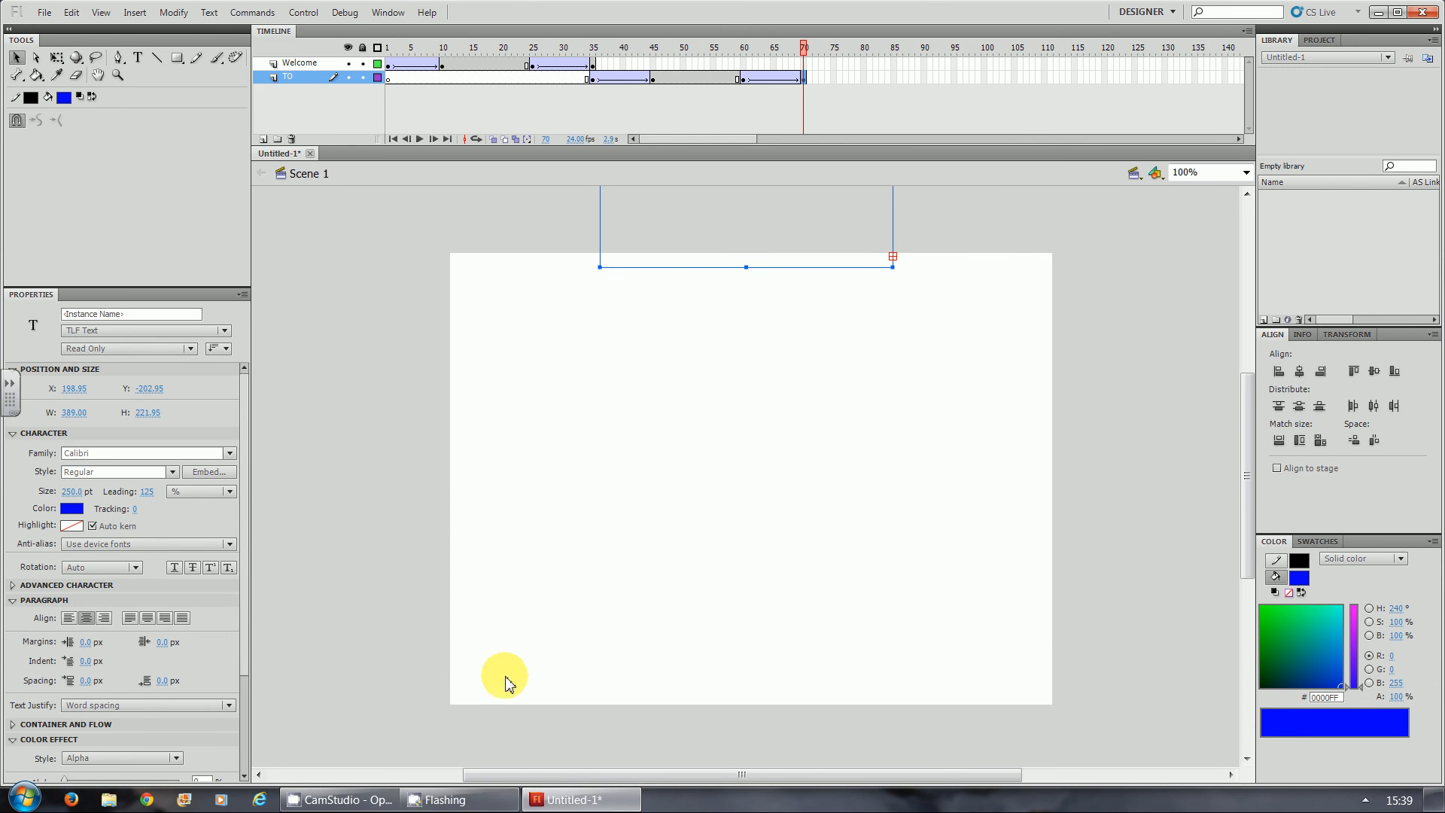
pyautogui.click(346, 802)
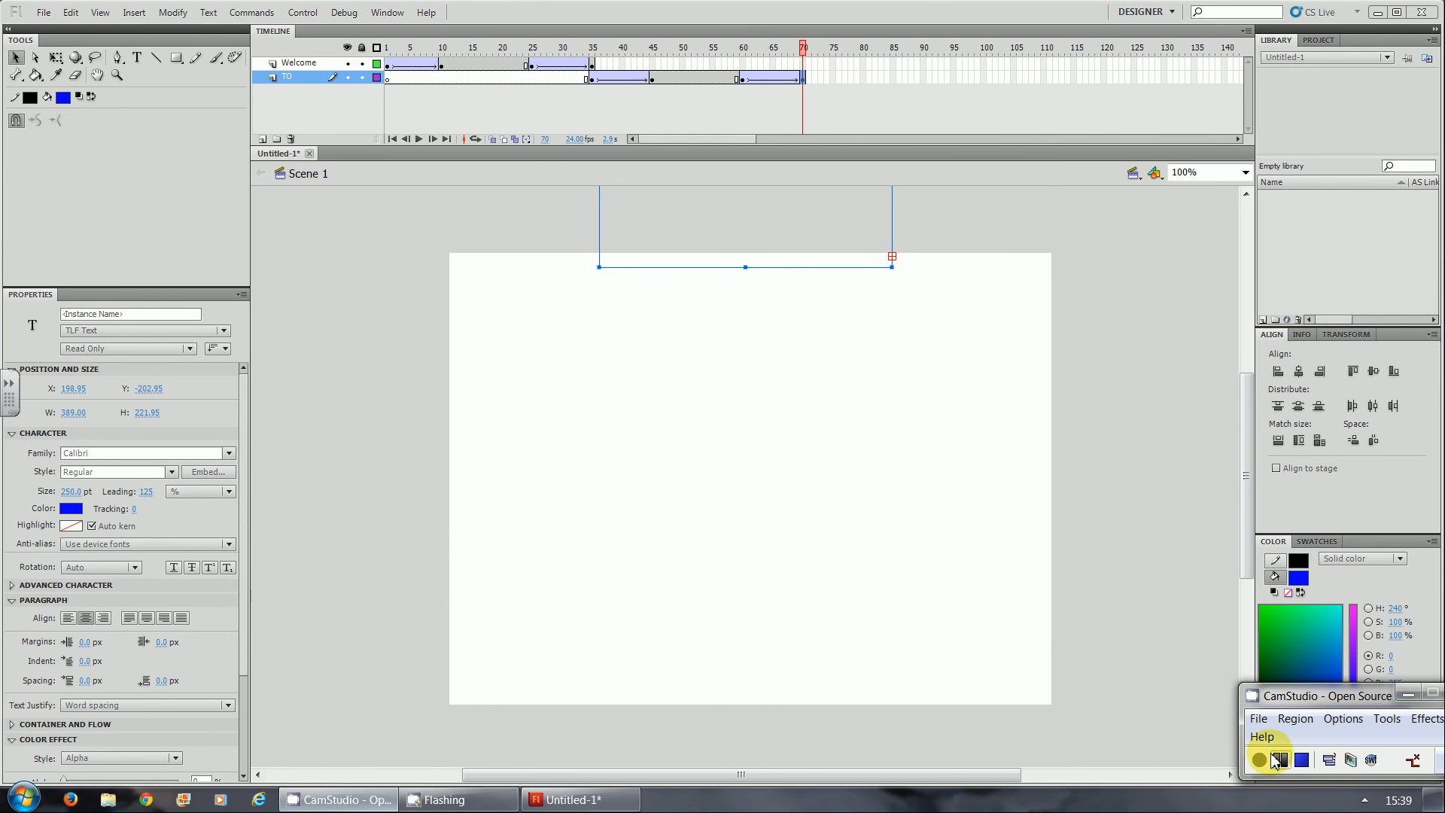